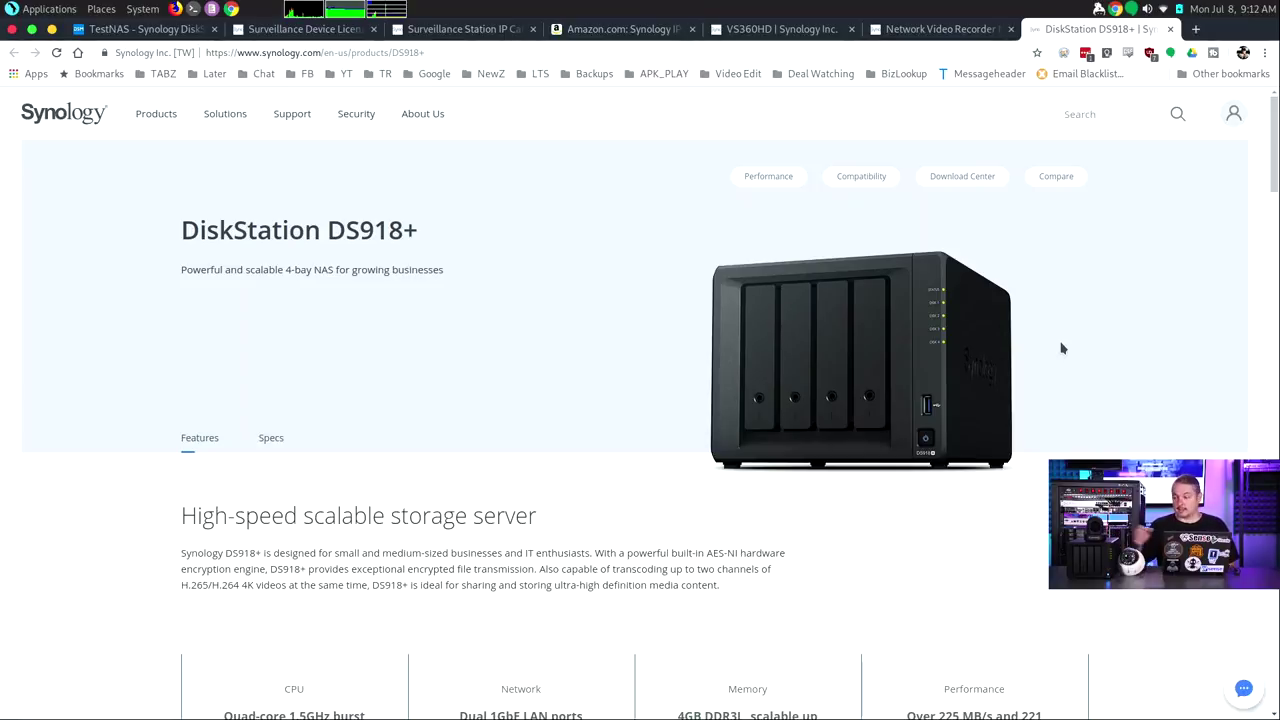
# Browse the NVR1218 page's features and hardware diagram, then show the VS360HD product page.
pyautogui.click(948, 30)
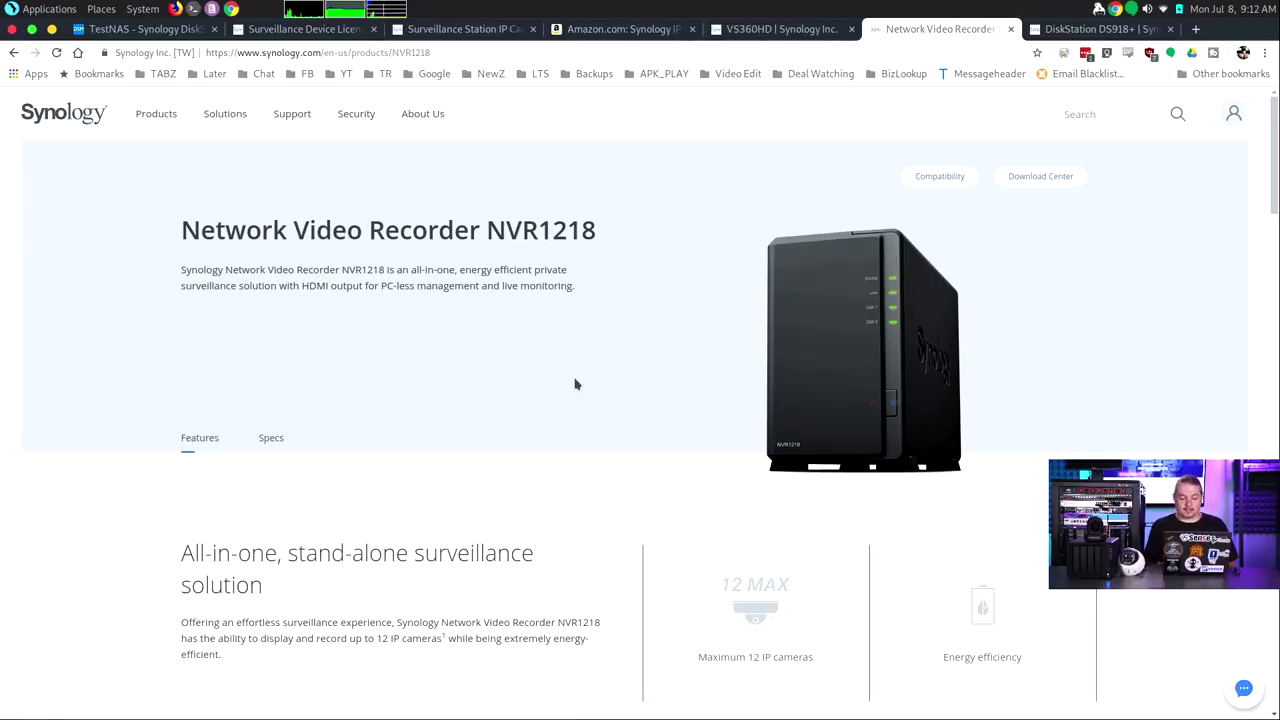
pyautogui.scroll(-7, 575, 384)
pyautogui.scroll(3, 575, 384)
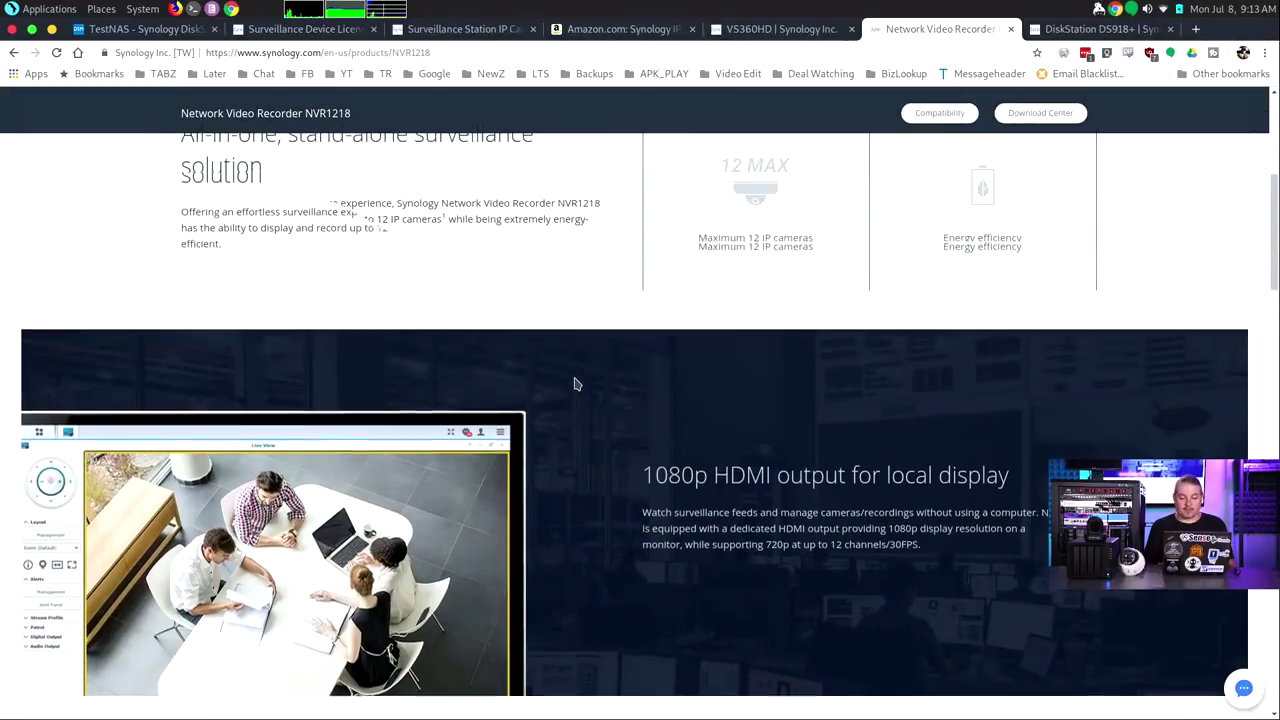
pyautogui.scroll(4, 575, 384)
pyautogui.scroll(-15, 575, 384)
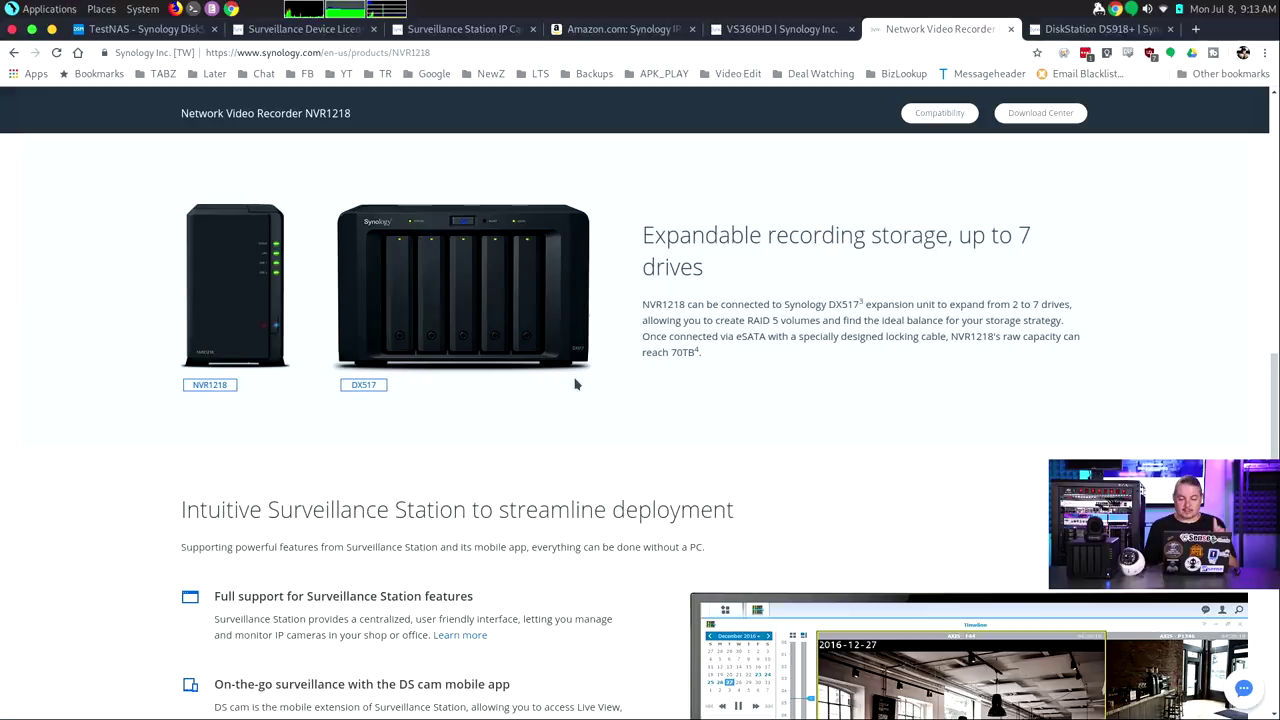
pyautogui.scroll(-4, 575, 384)
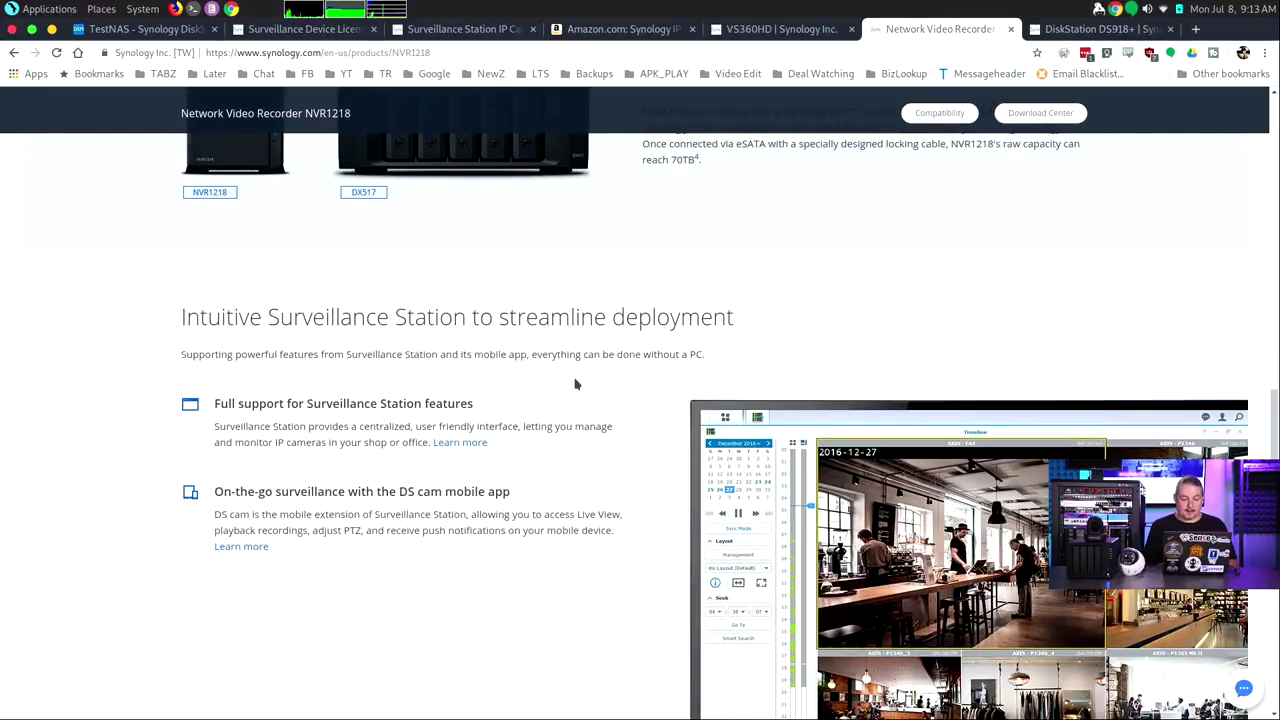
pyautogui.scroll(-7, 575, 384)
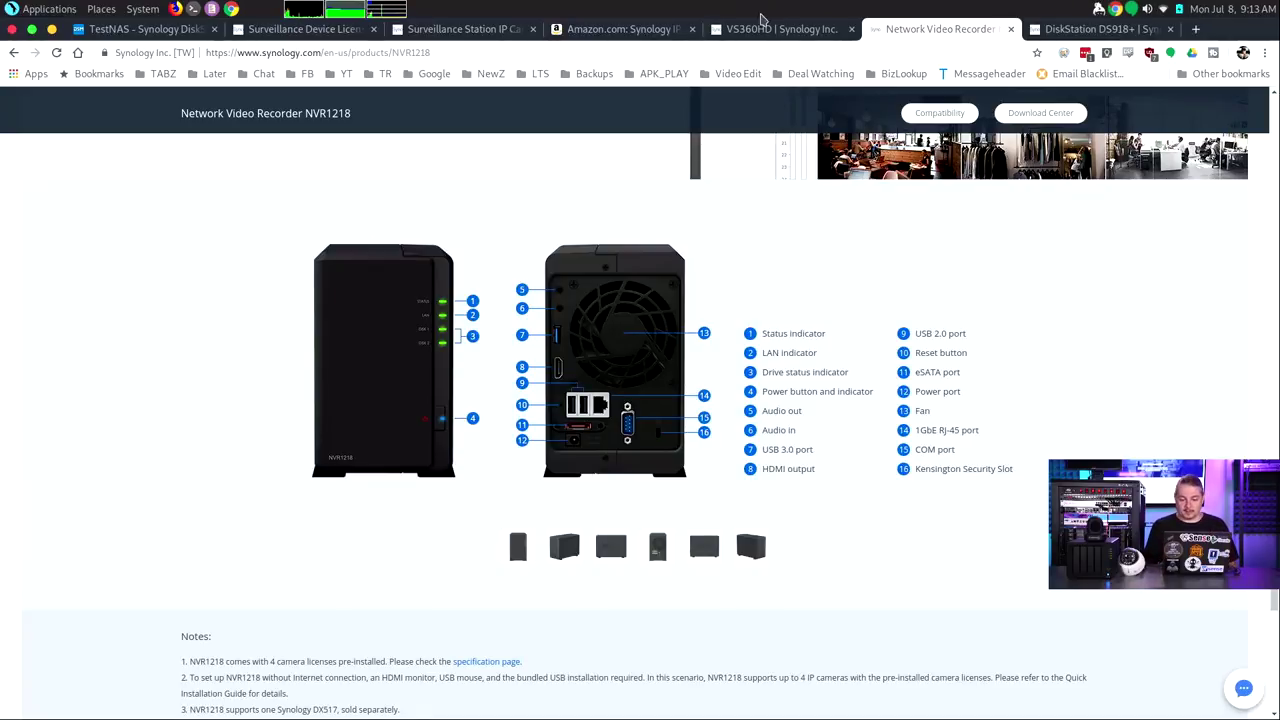
pyautogui.click(775, 29)
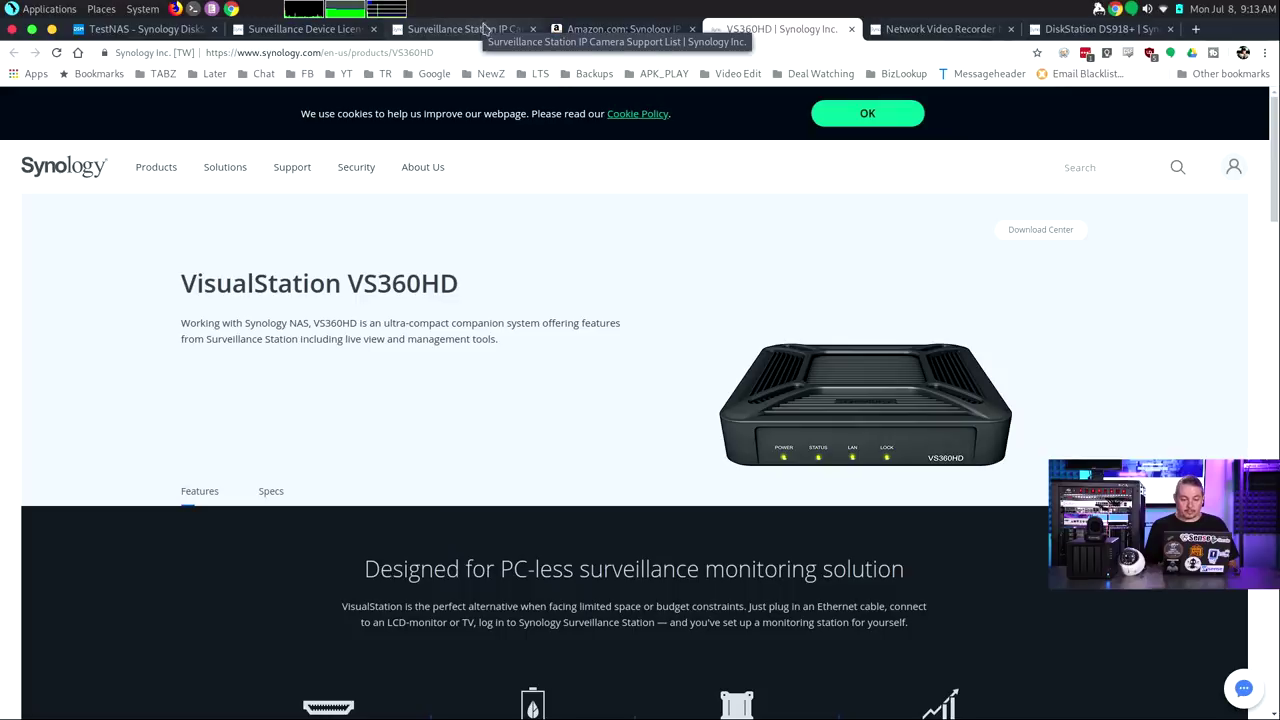
# Show the Amazon listing for the Synology CLP4 camera license pack at $199.99.
pyautogui.click(642, 30)
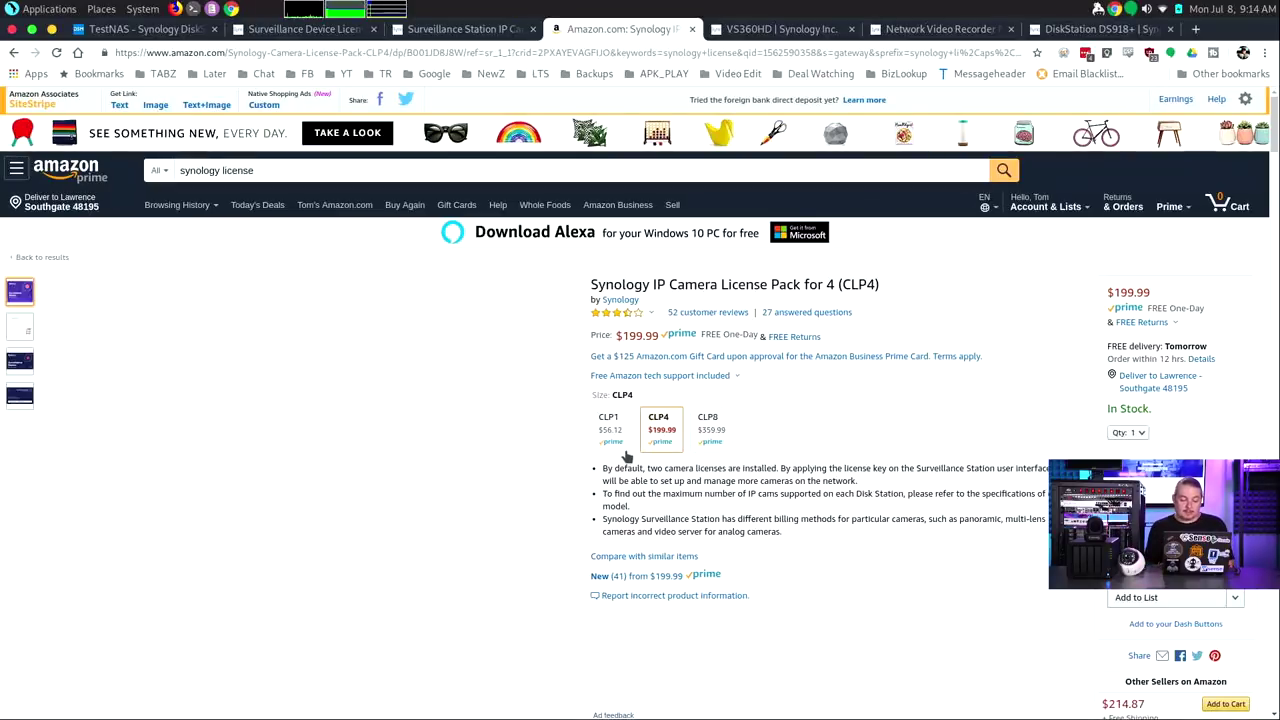
# Compare the CLP1, CLP4 and CLP8 pack prices, then bring up the IP camera support list.
pyautogui.click(617, 451)
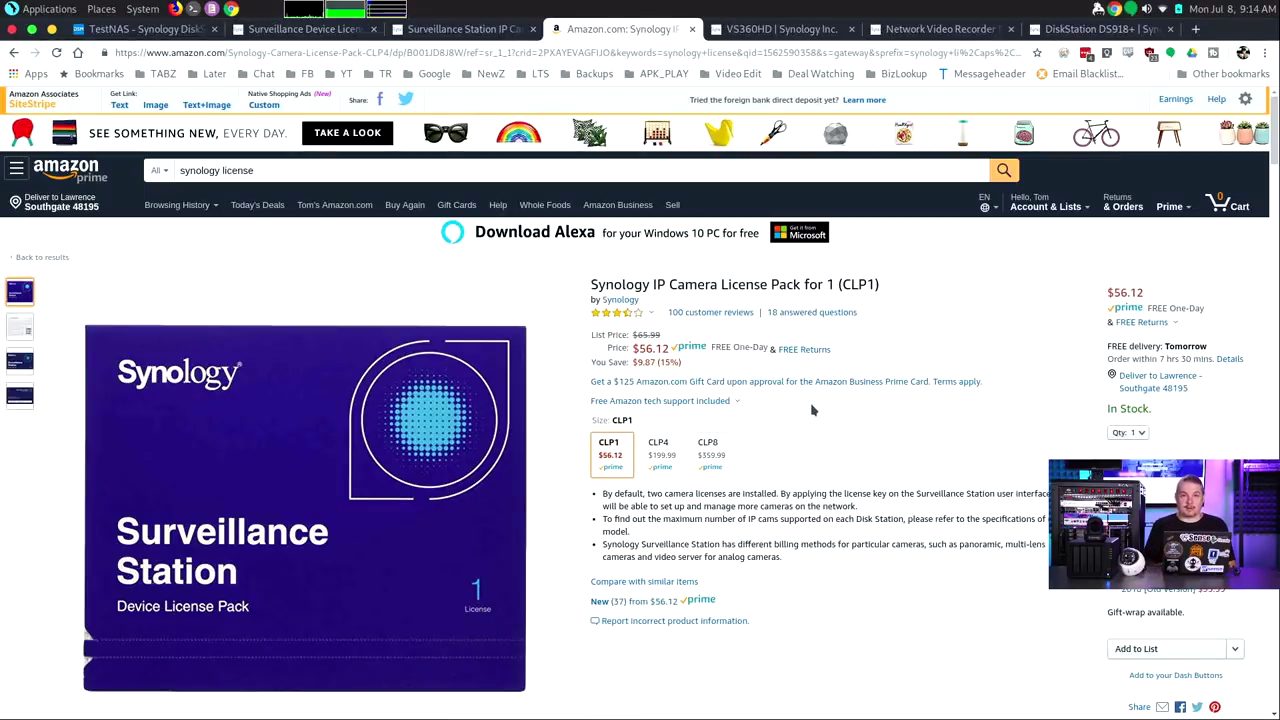
pyautogui.scroll(-2, 838, 445)
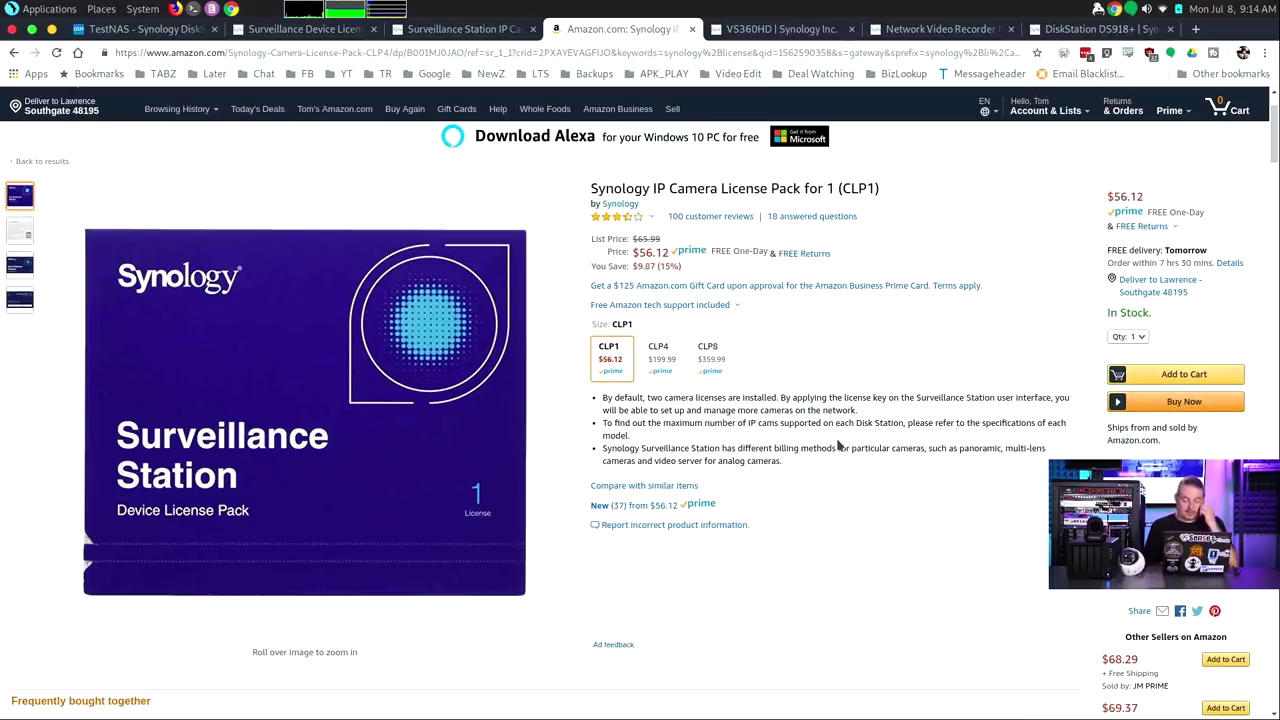
pyautogui.click(659, 362)
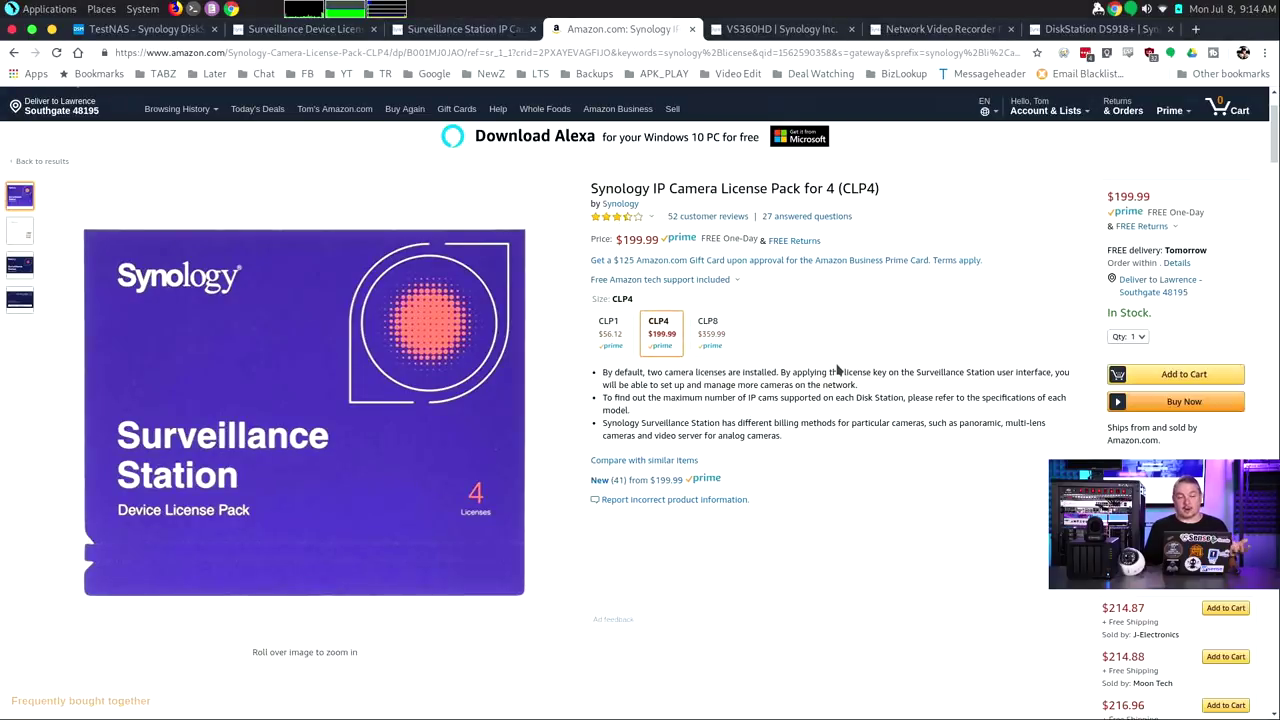
pyautogui.click(714, 340)
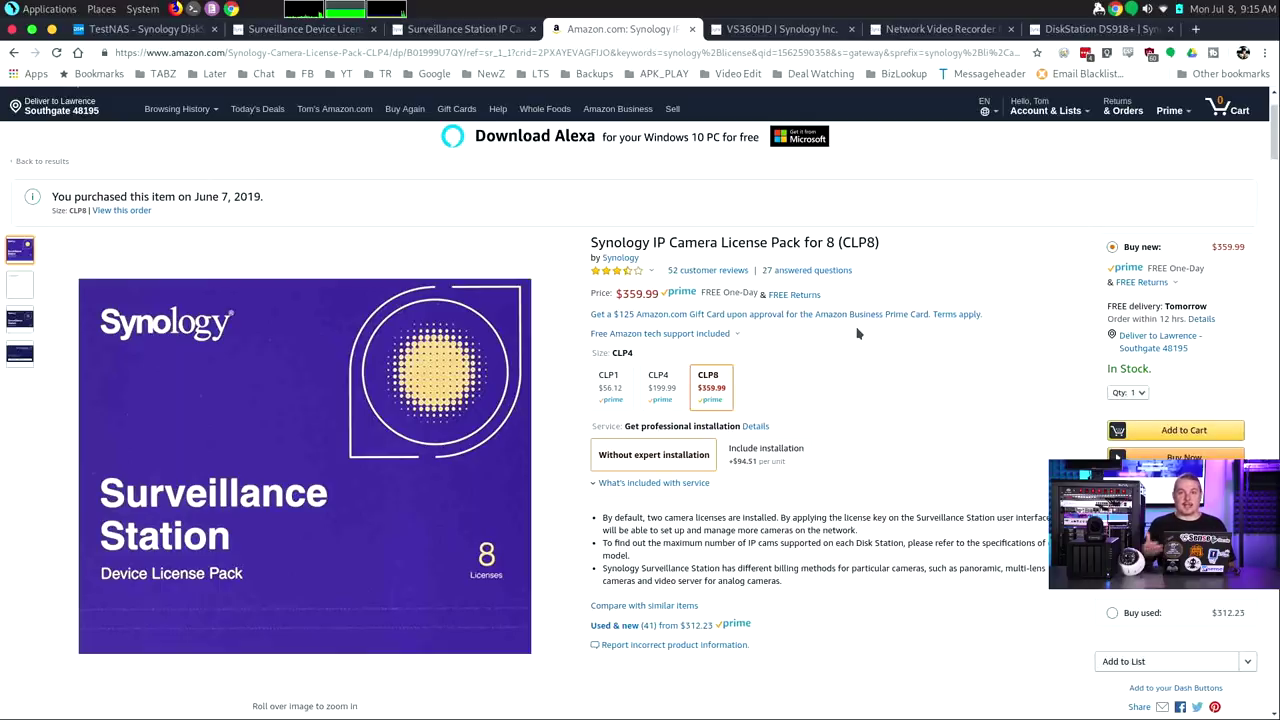
pyautogui.click(458, 29)
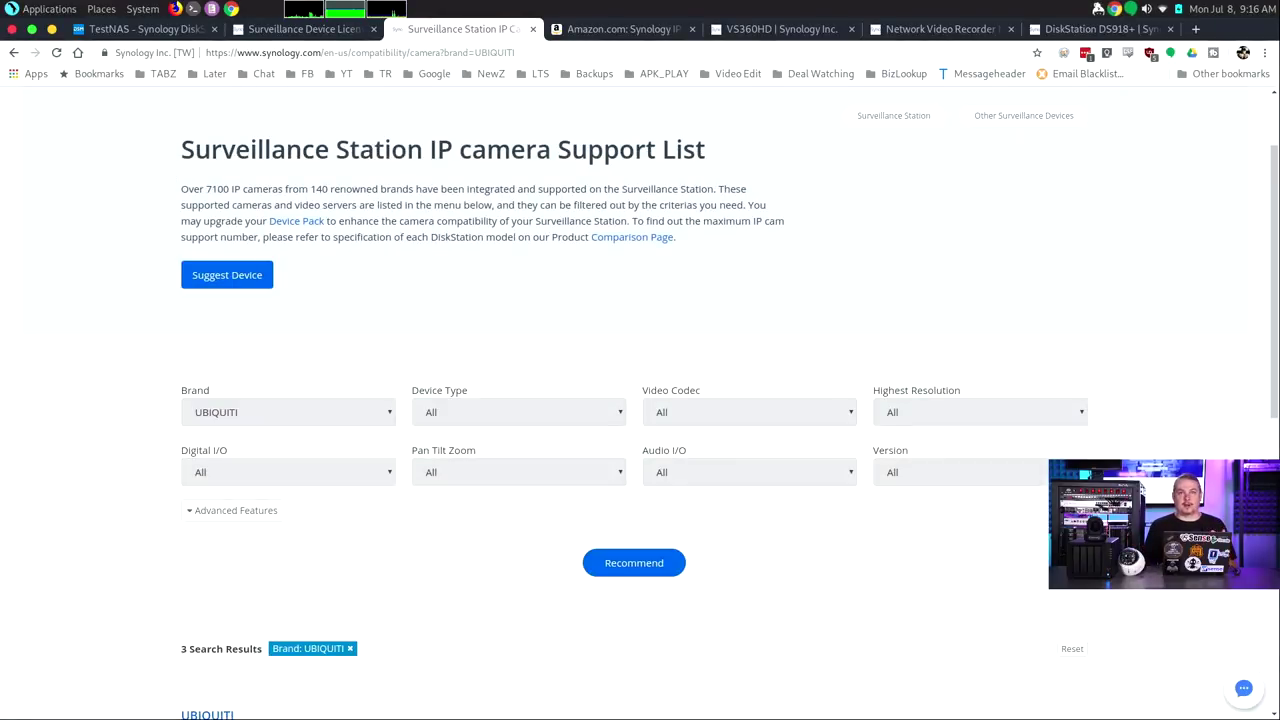
# Scroll the support list, then read the Device License Pack's Special Billing Methods table.
pyautogui.scroll(-4, 640, 400)
pyautogui.scroll(-1, 640, 400)
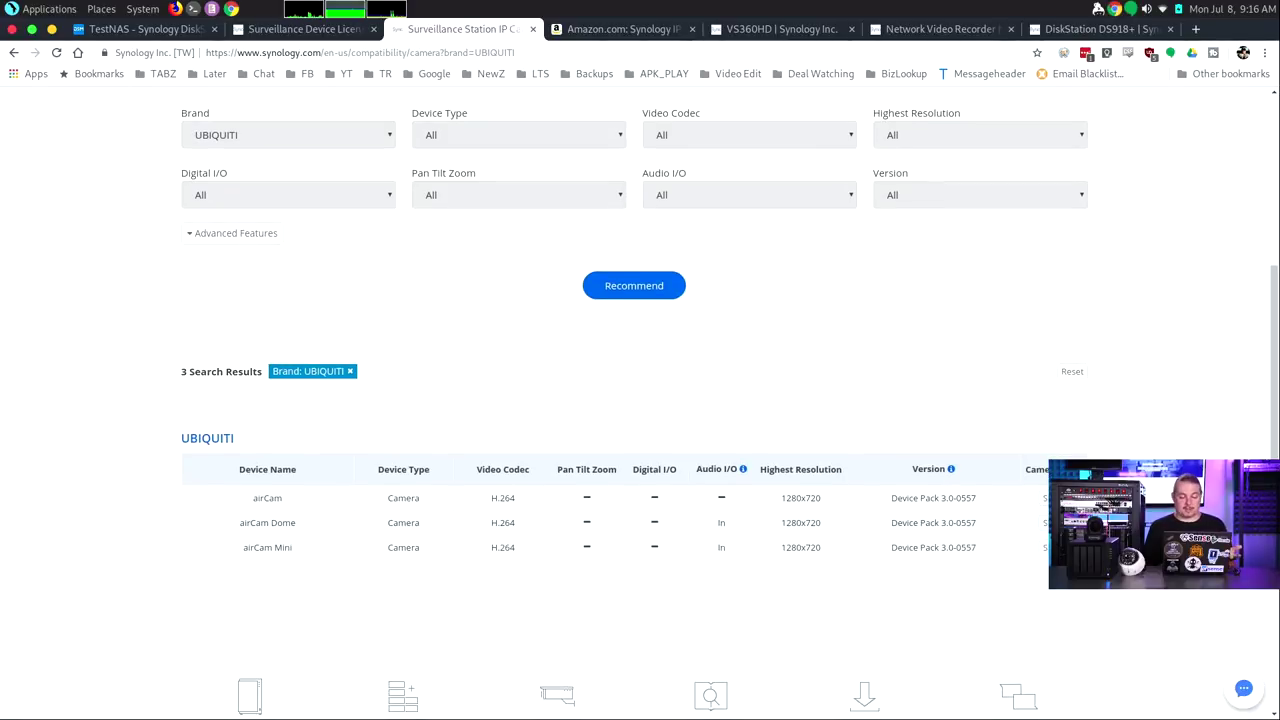
pyautogui.scroll(2, 640, 400)
pyautogui.scroll(3, 640, 400)
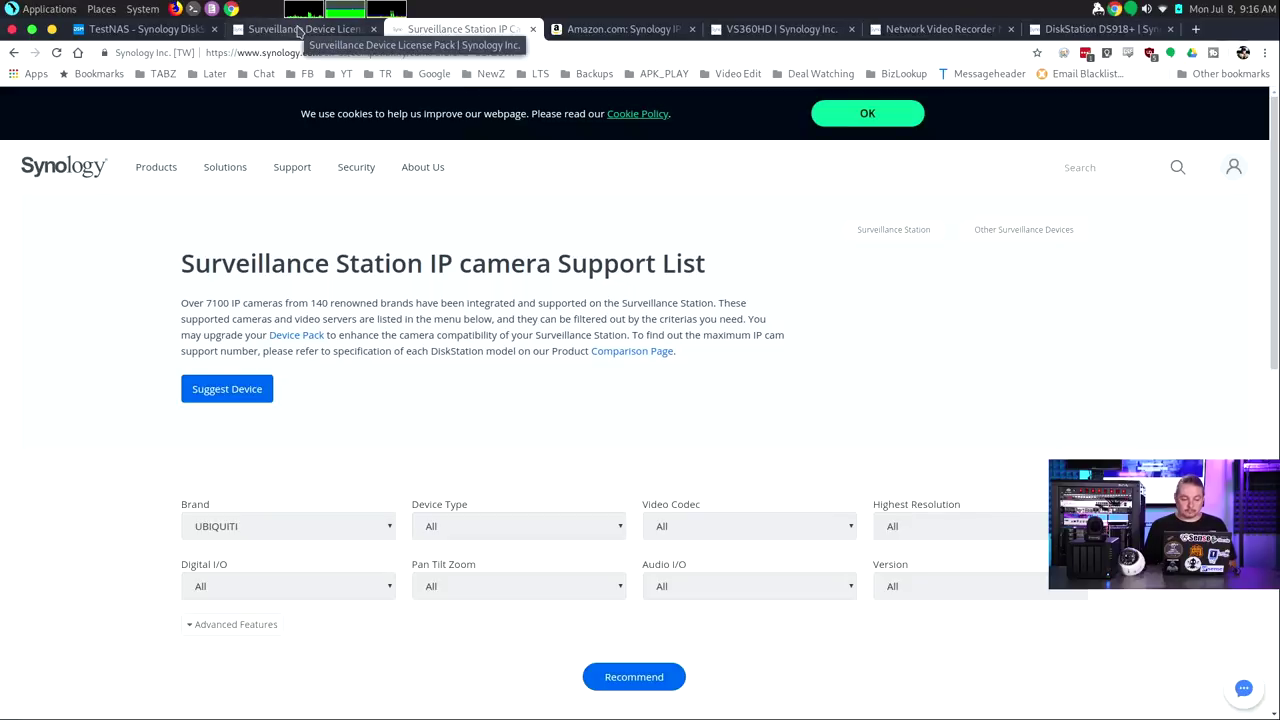
pyautogui.click(298, 30)
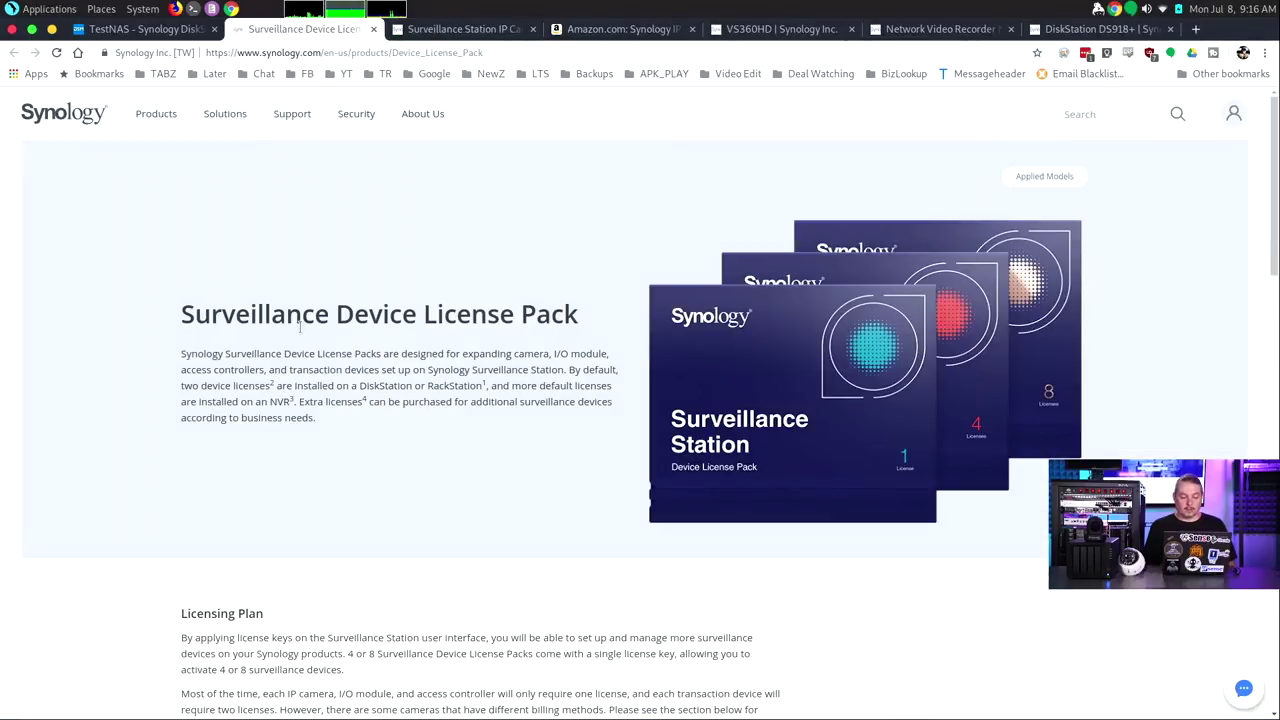
pyautogui.scroll(-3, 403, 447)
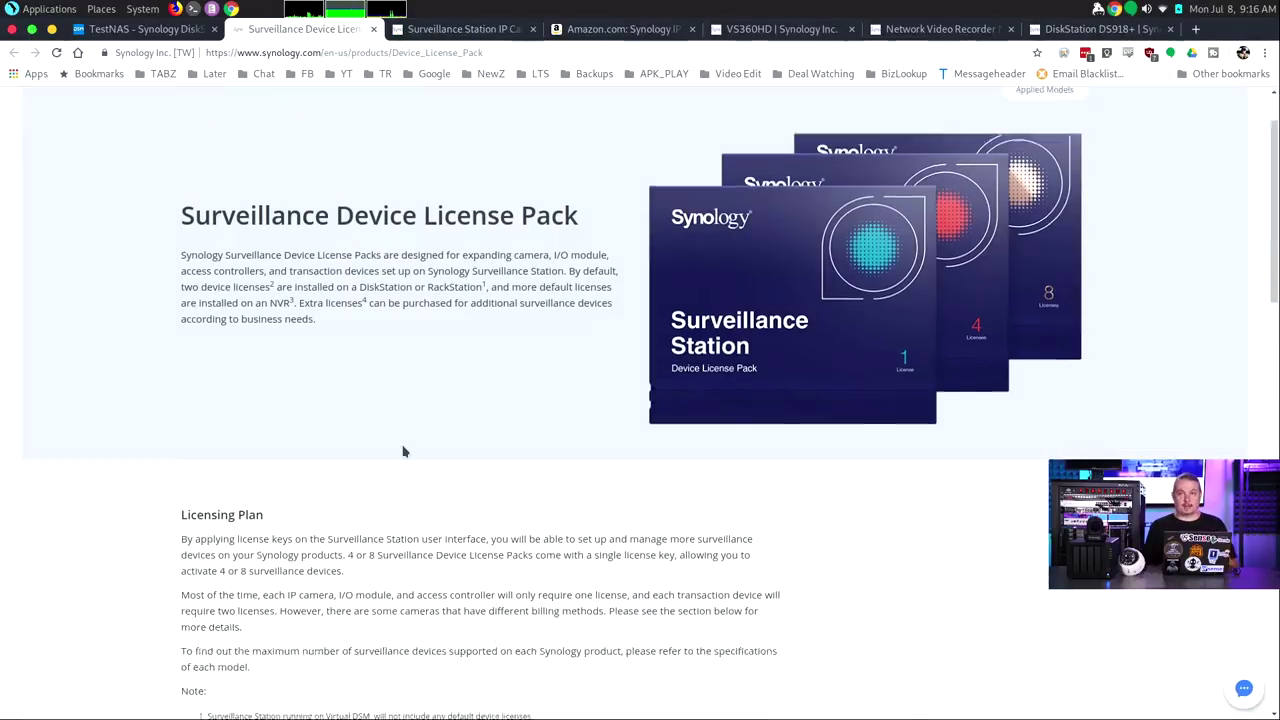
pyautogui.scroll(-3, 403, 447)
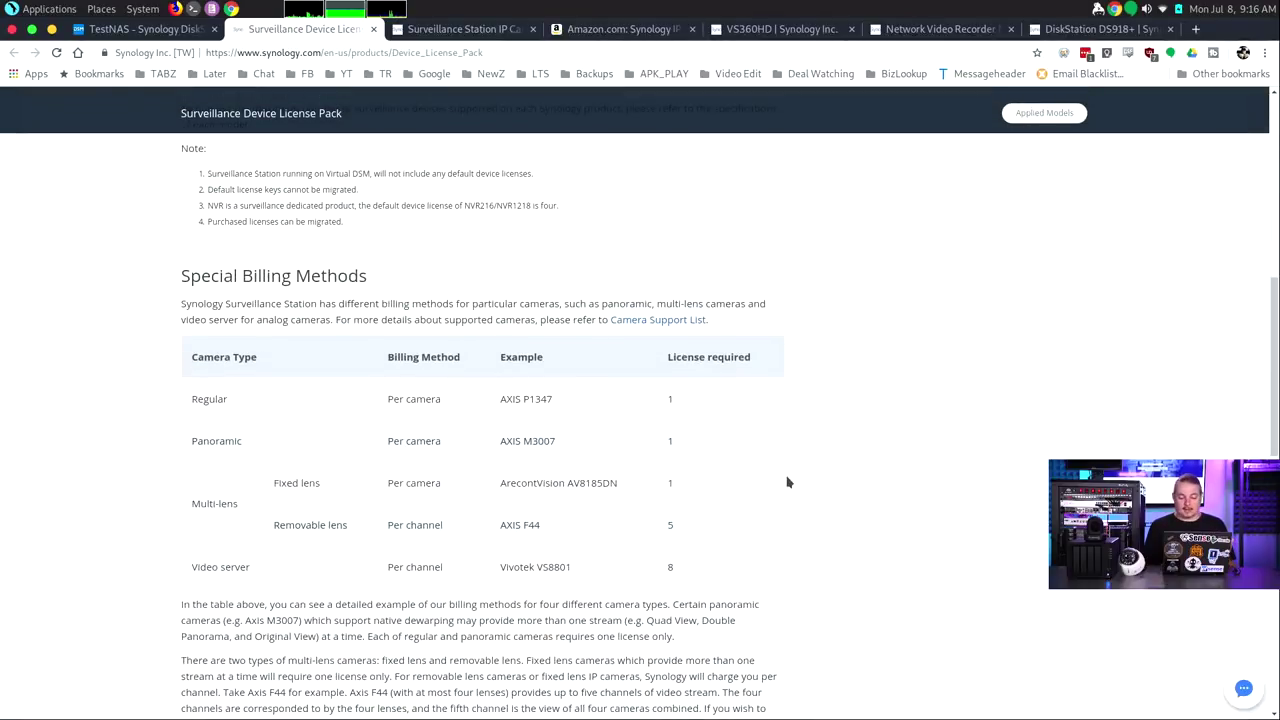
pyautogui.scroll(-1, 788, 482)
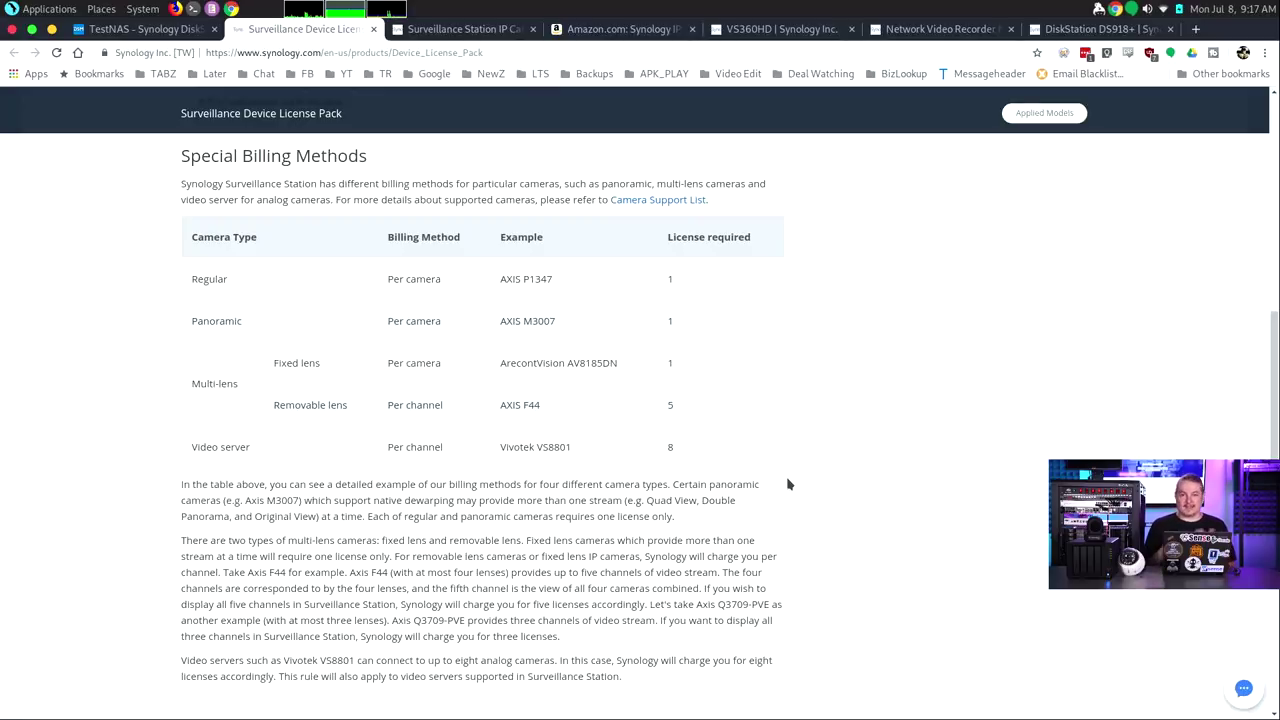
pyautogui.scroll(1, 786, 484)
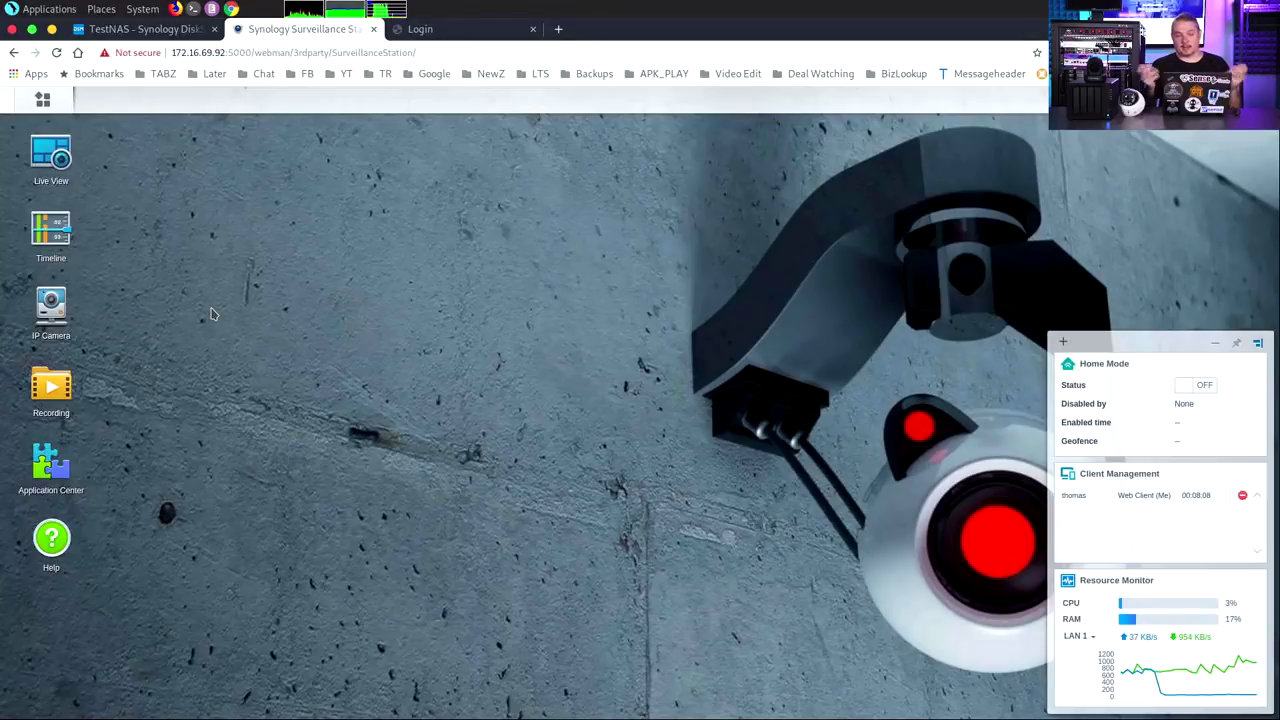
# In IP Camera, search for cameras with Add Camera (finding IP3M-941B), cancel, and show Edit options.
pyautogui.click(45, 312)
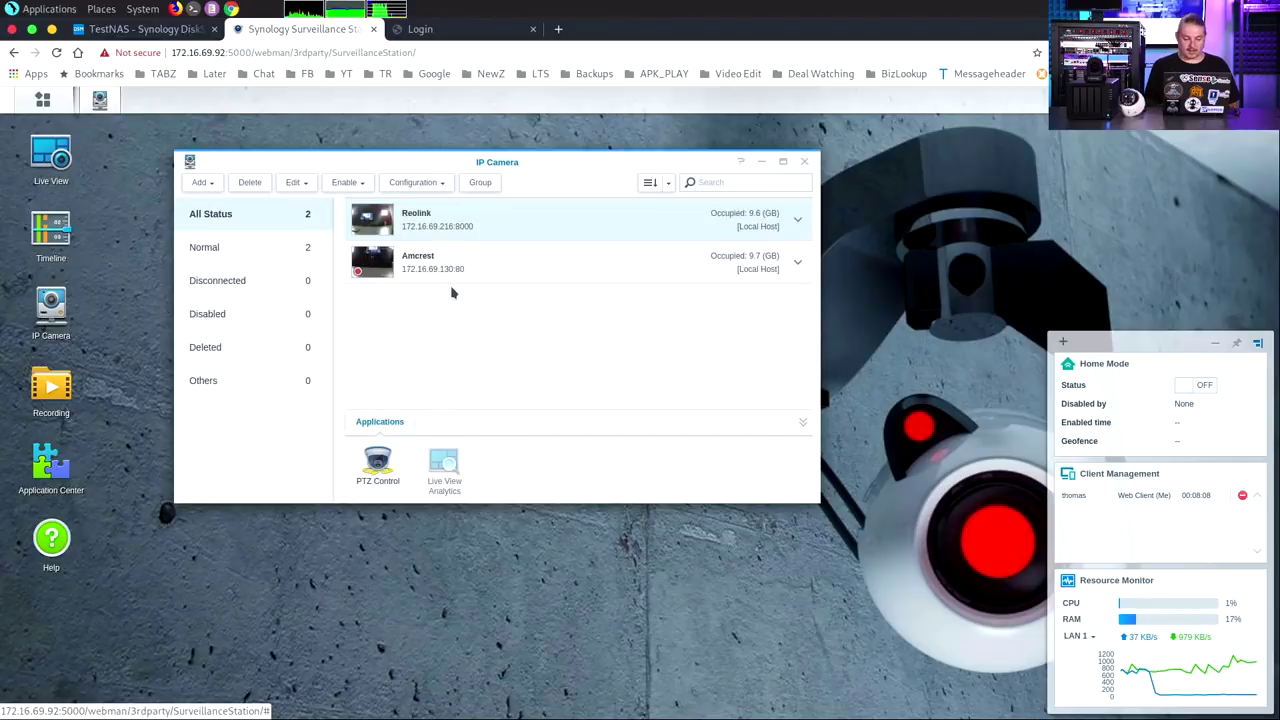
pyautogui.click(208, 186)
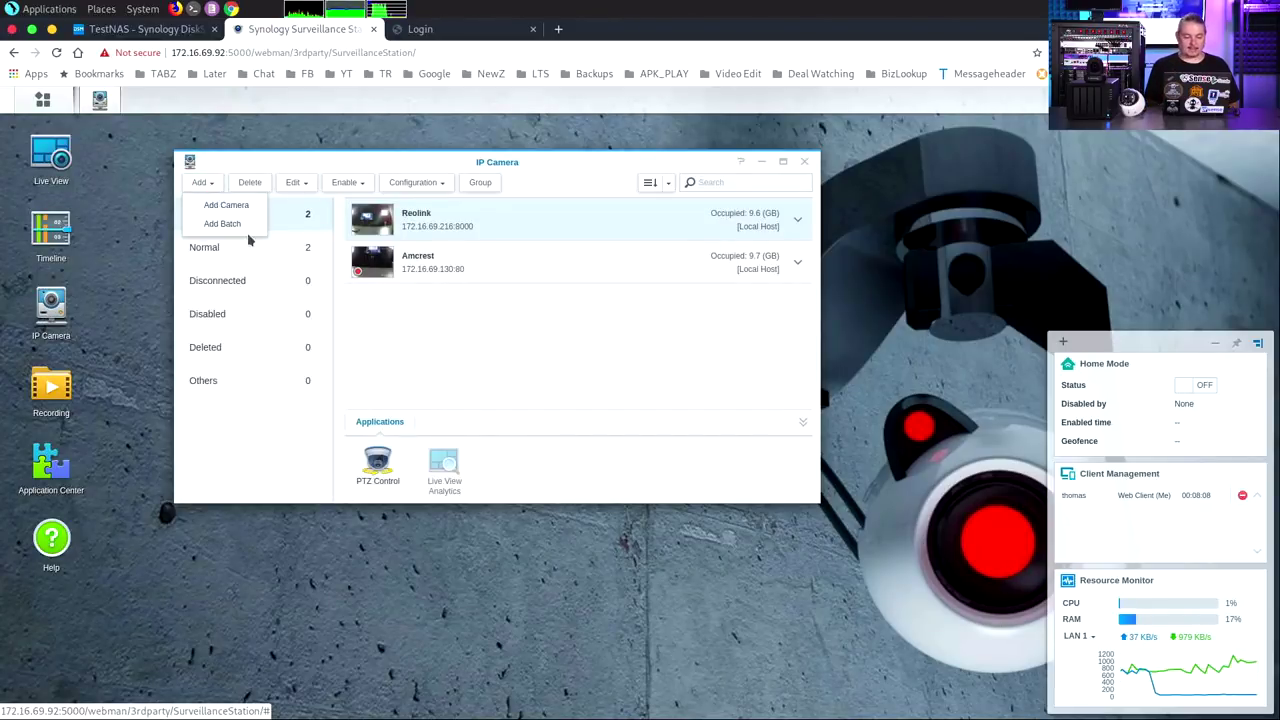
pyautogui.click(239, 207)
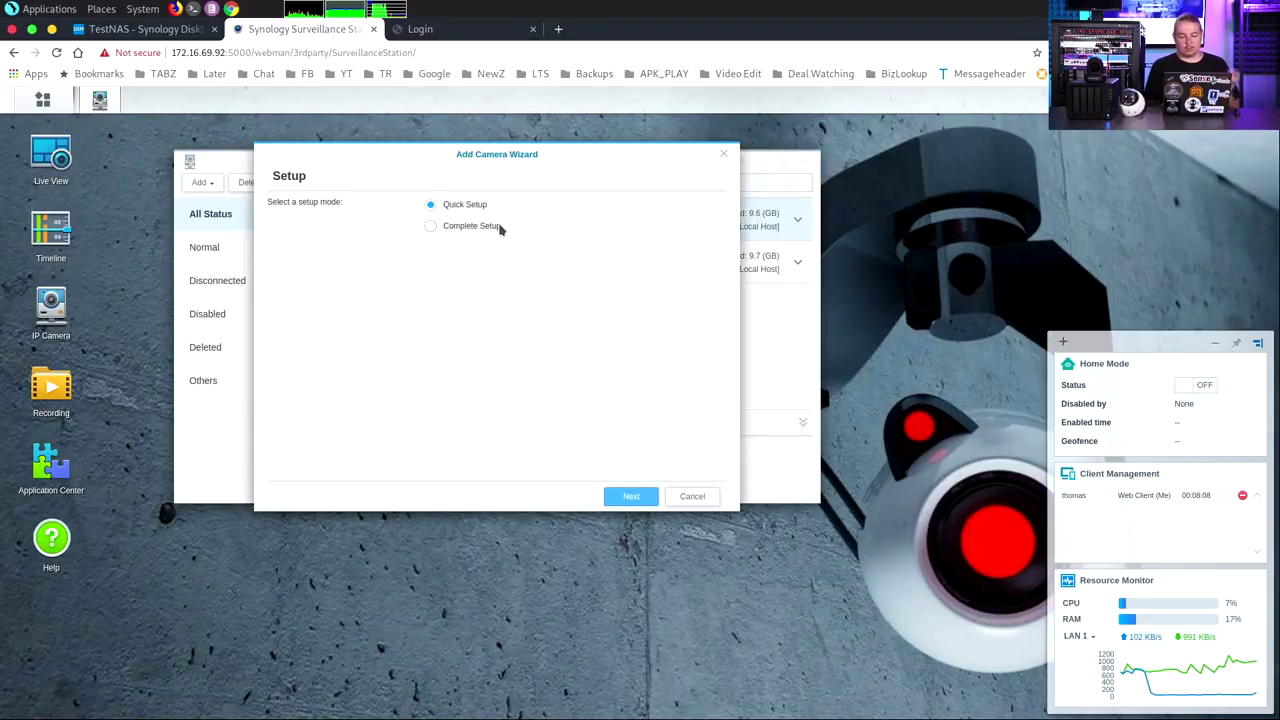
pyautogui.click(634, 494)
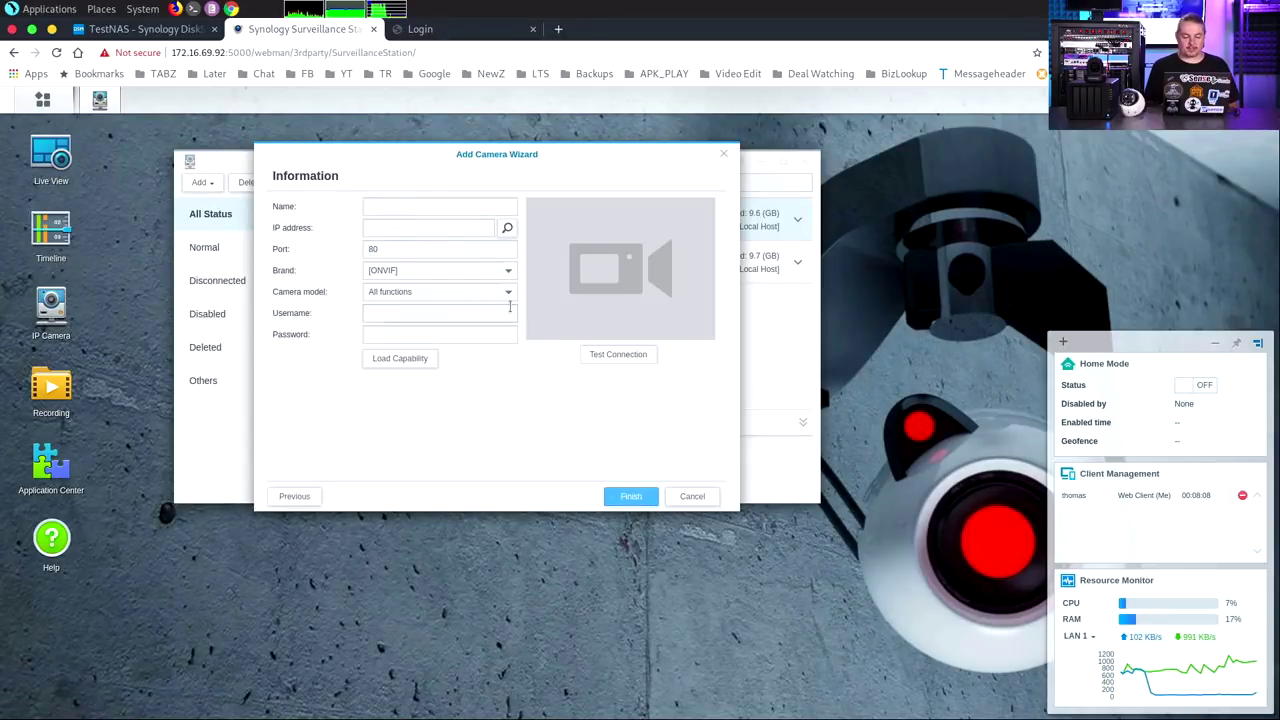
pyautogui.click(507, 228)
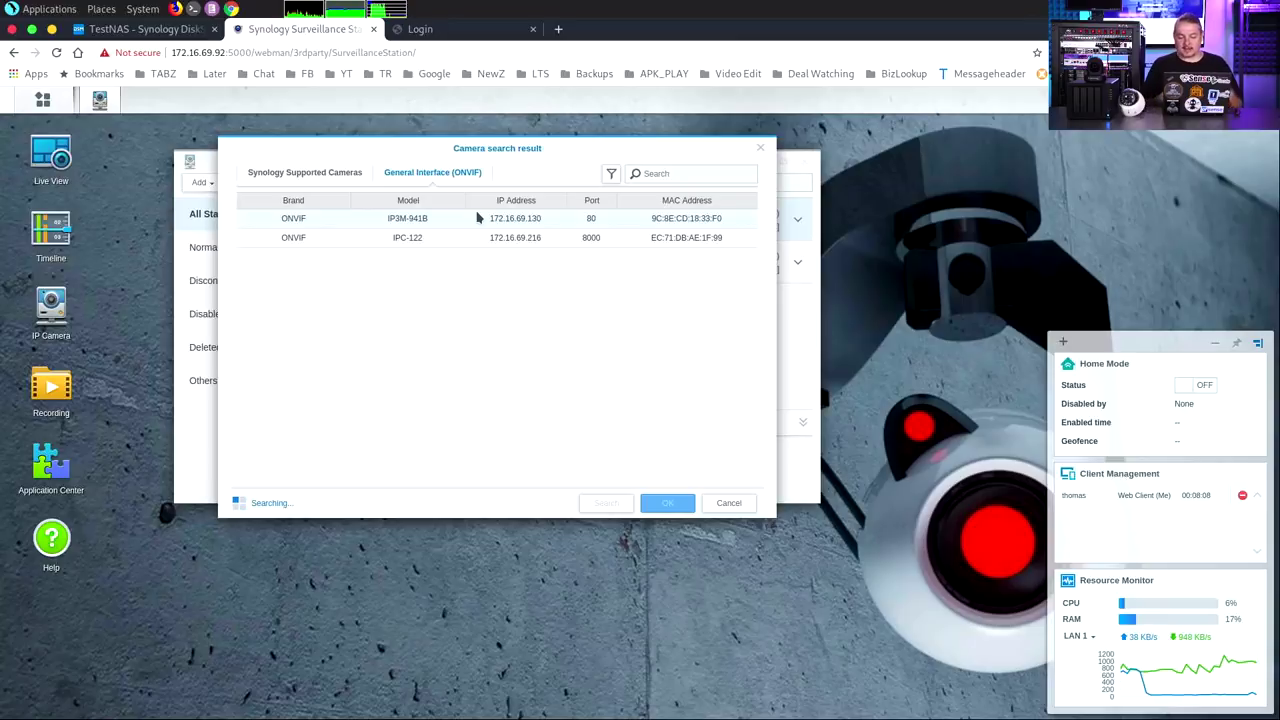
pyautogui.click(478, 218)
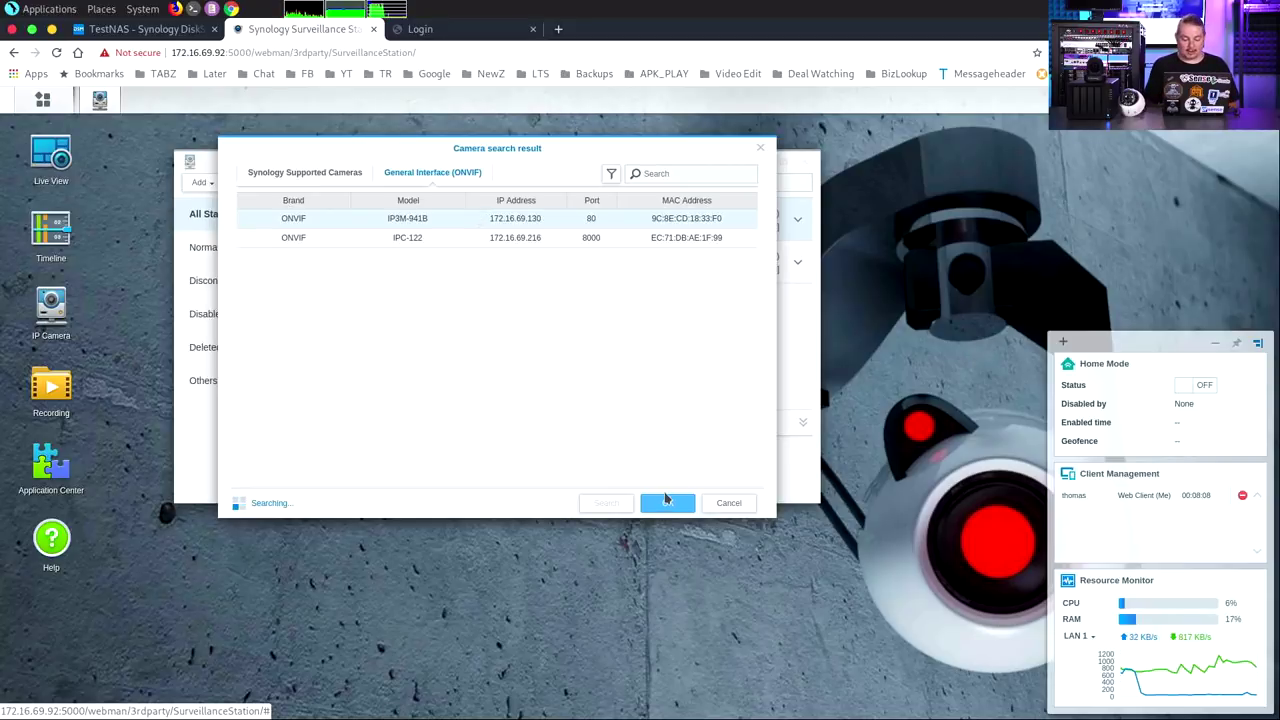
pyautogui.click(729, 507)
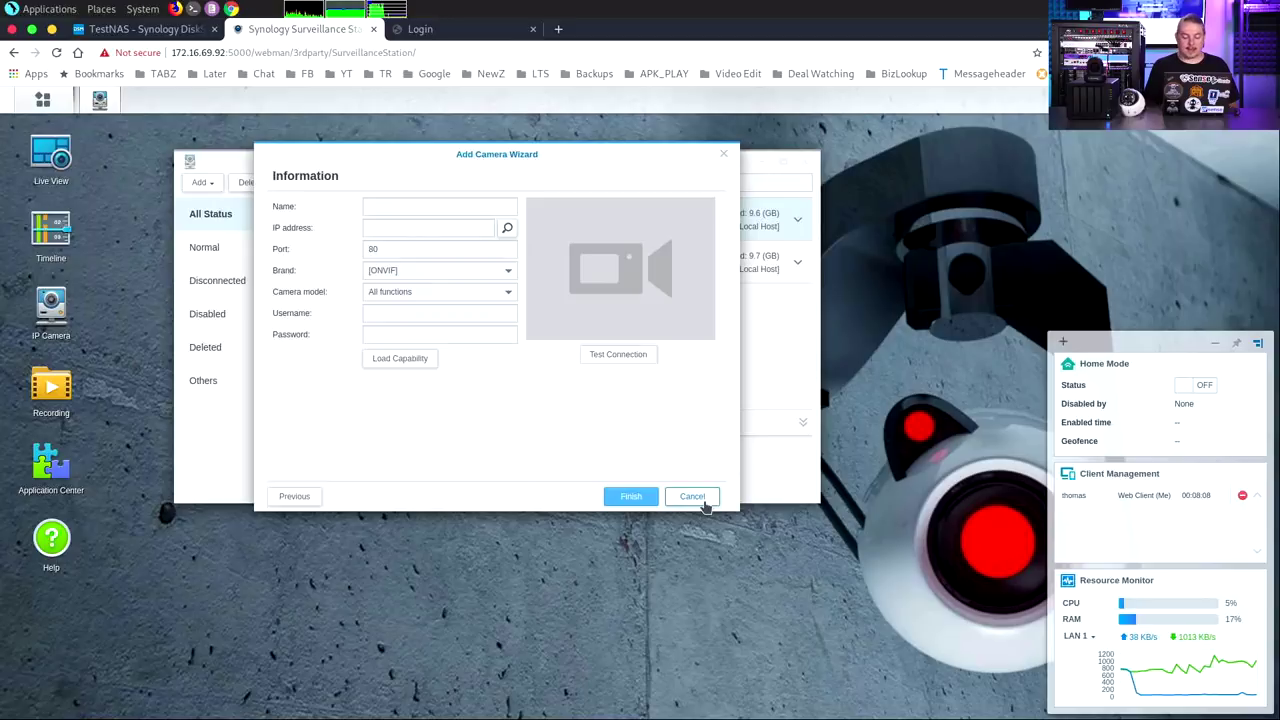
pyautogui.click(692, 497)
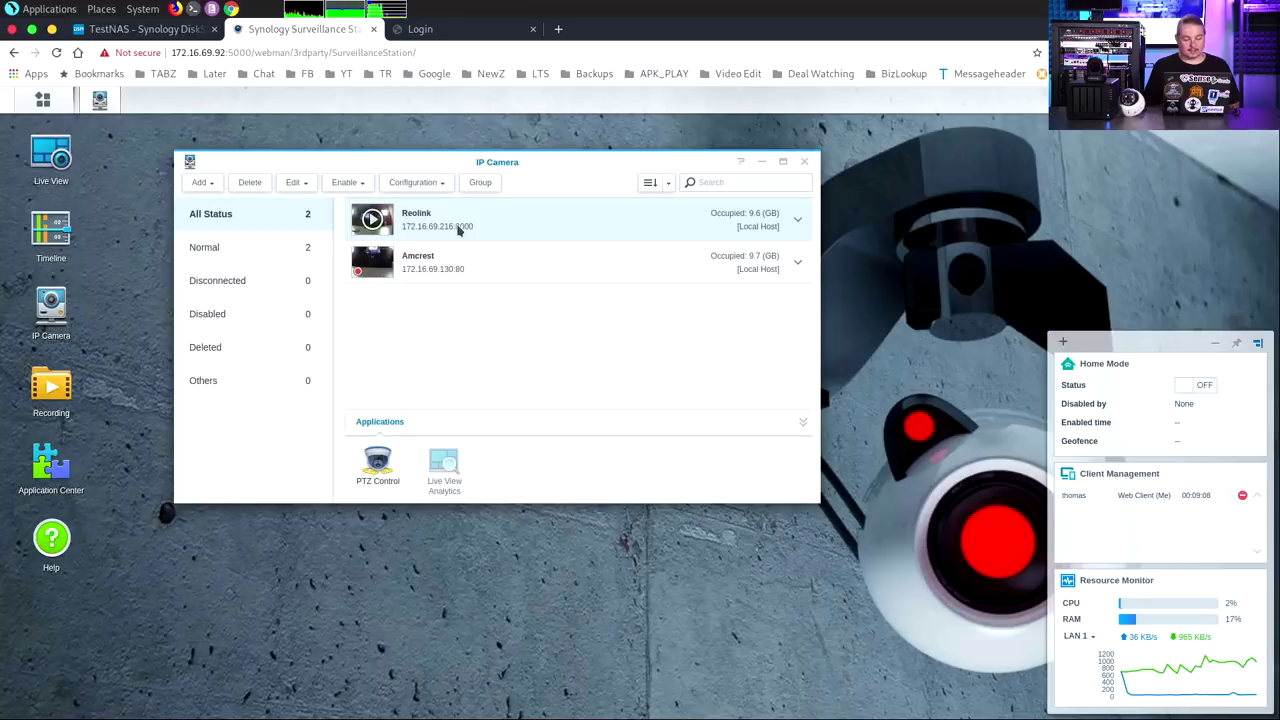
pyautogui.click(304, 183)
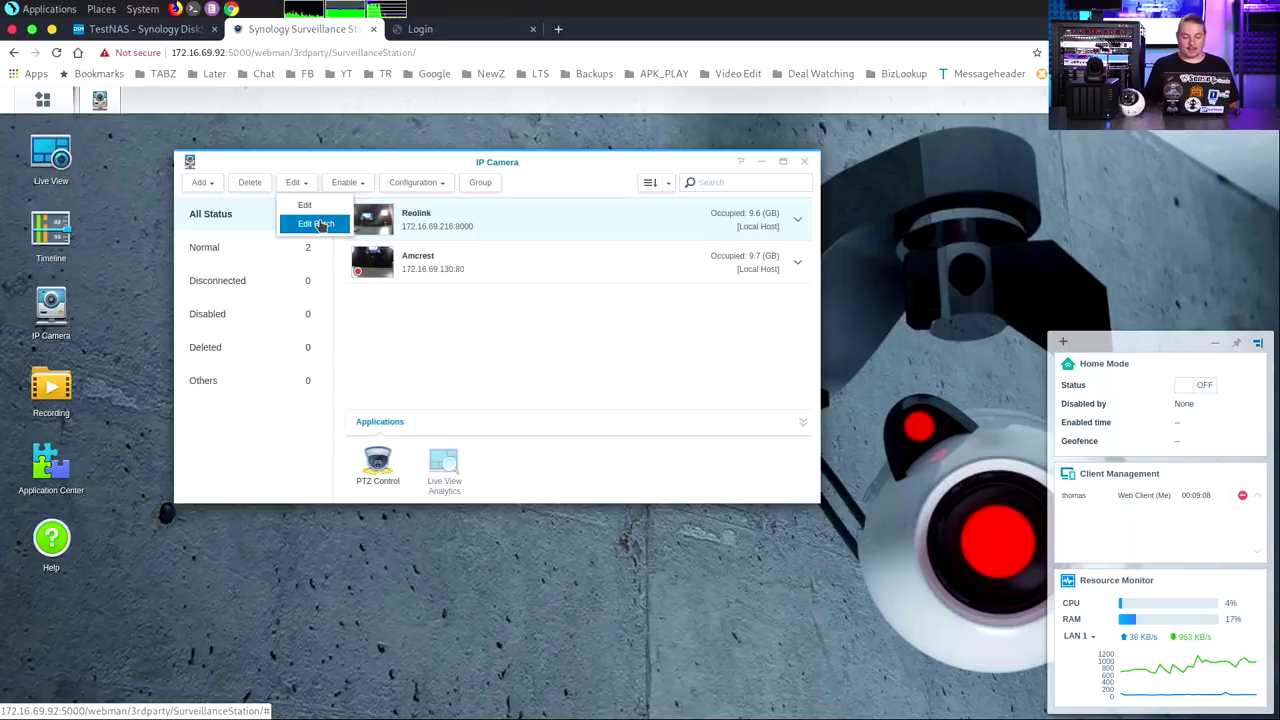
# Cancel a batch edit and open the Reolink camera's Edit dialog at Device Settings.
pyautogui.click(317, 224)
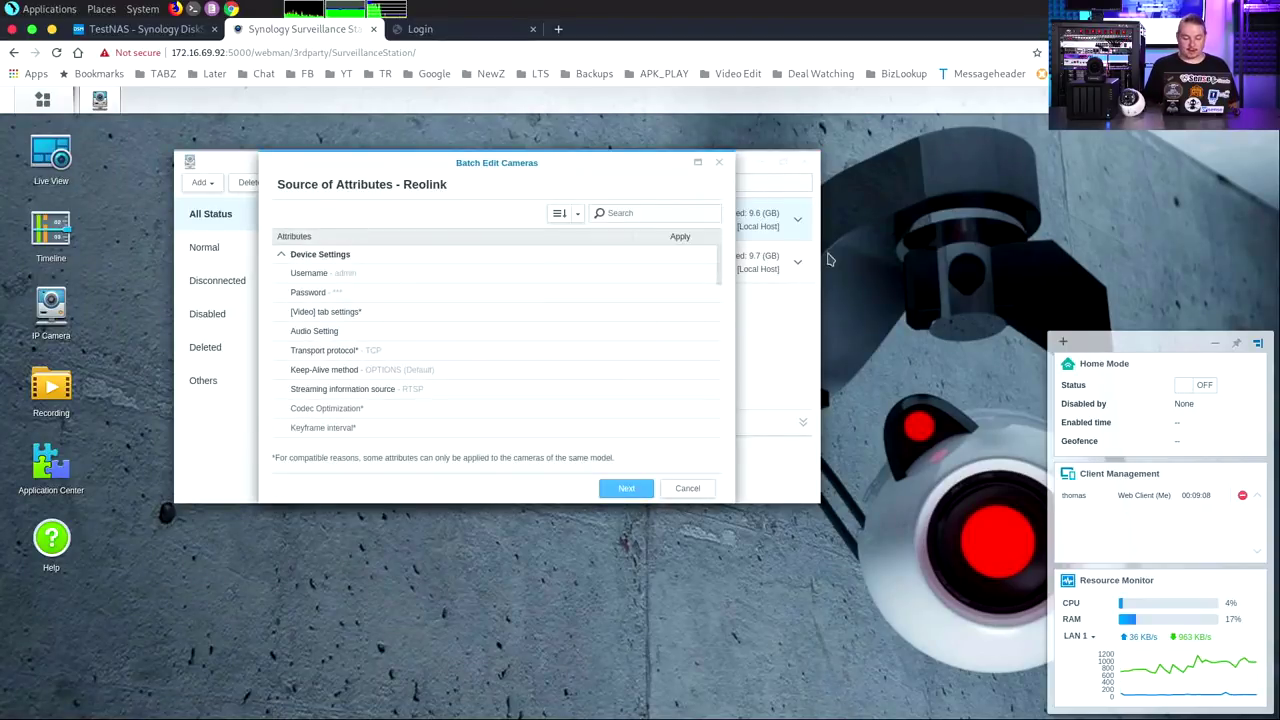
pyautogui.click(718, 162)
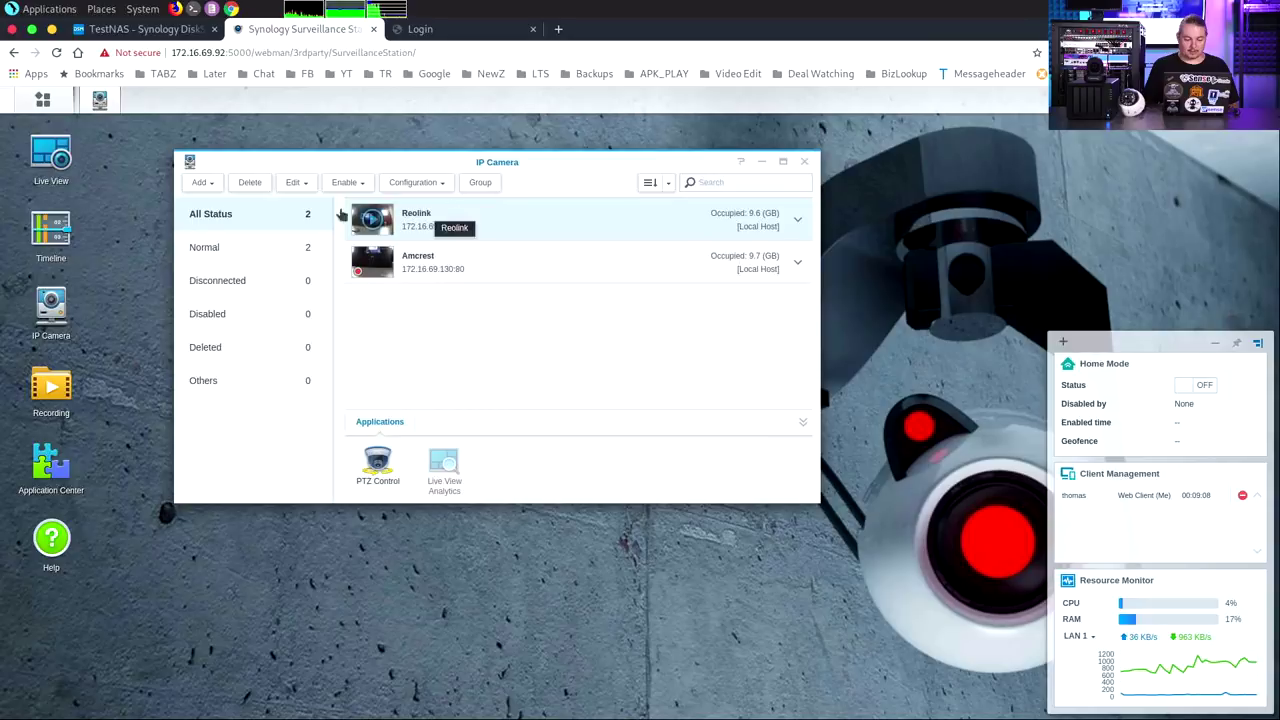
pyautogui.click(310, 190)
pyautogui.click(307, 202)
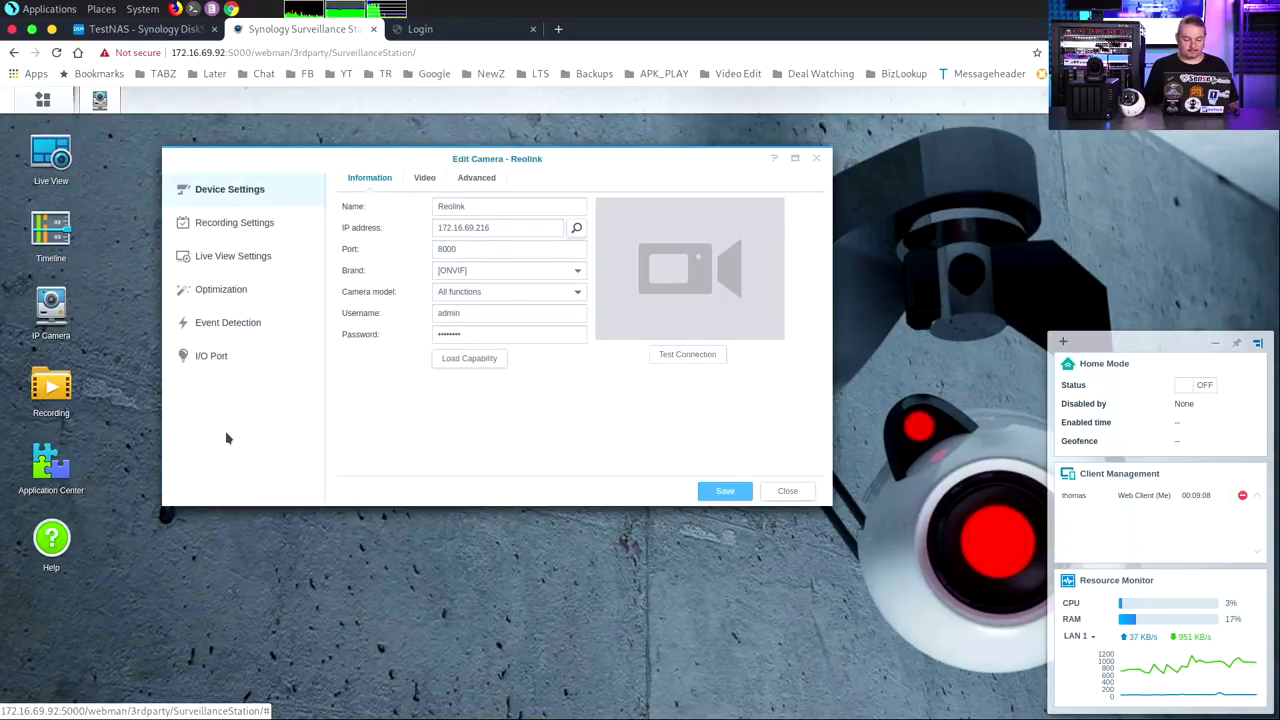
pyautogui.click(256, 222)
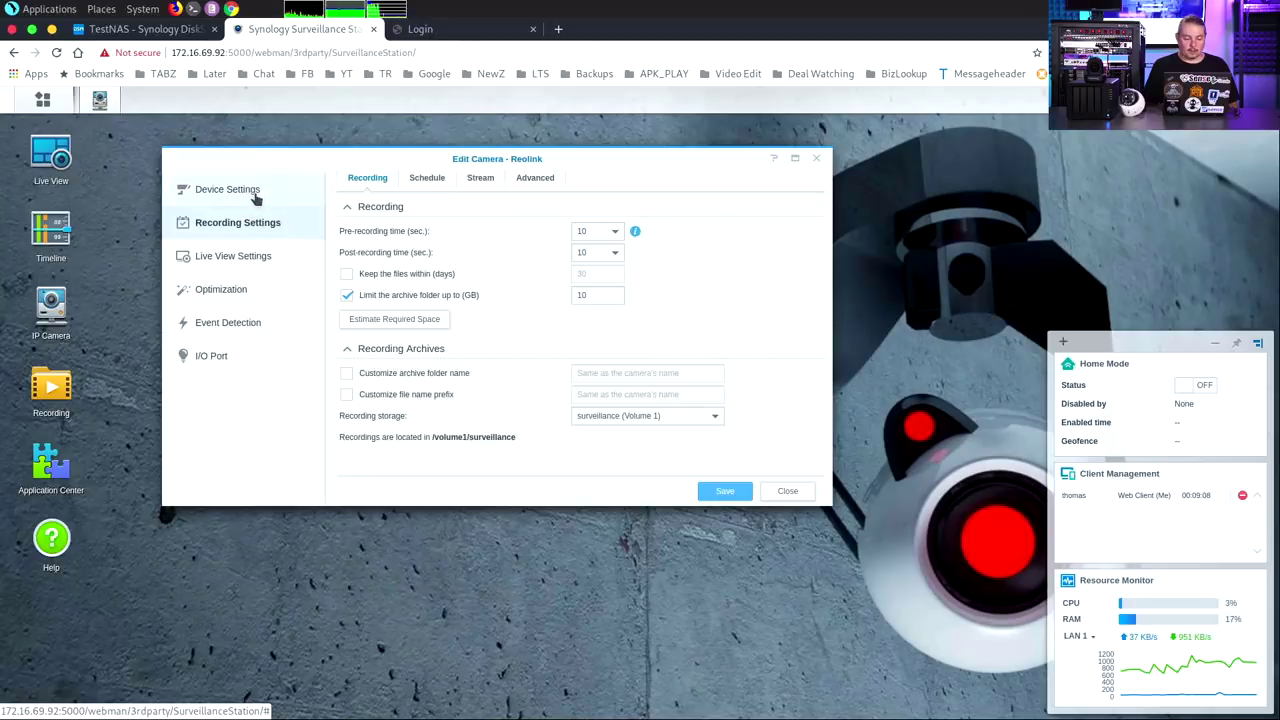
pyautogui.click(256, 197)
# Review the Reolink video settings, keeping H.264 video and AAC audio formats.
pyautogui.click(424, 178)
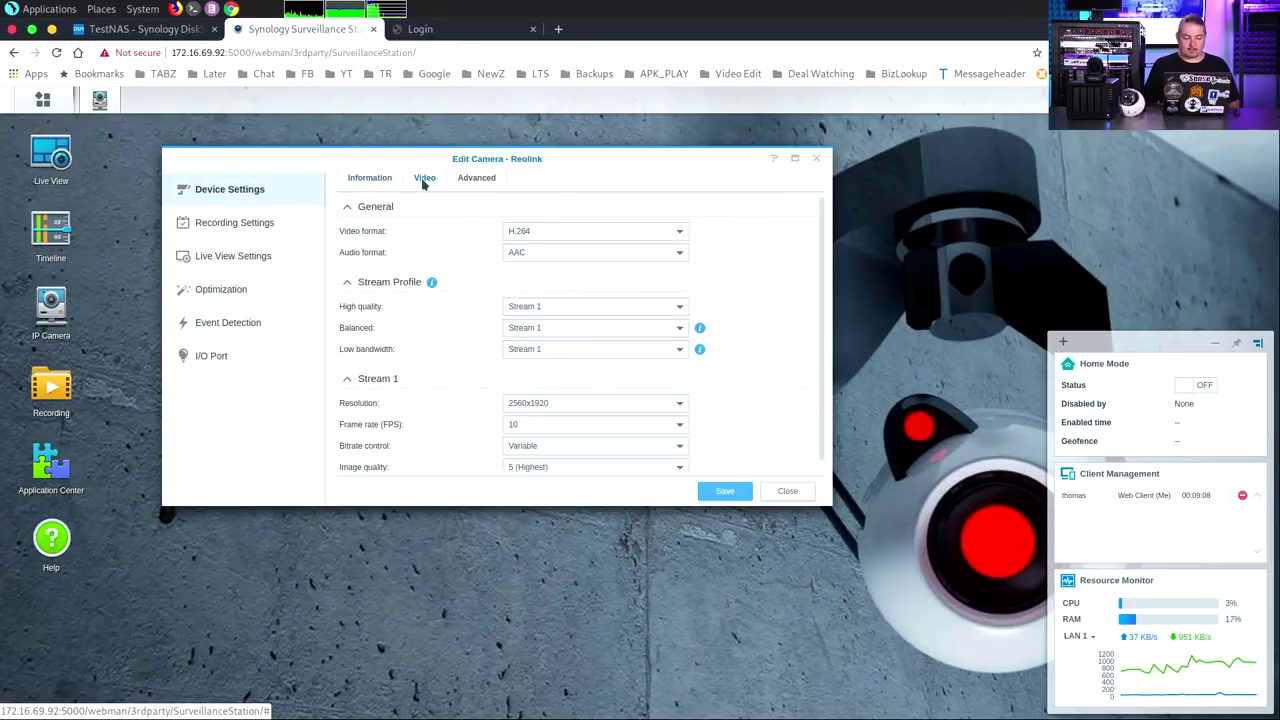
pyautogui.click(671, 233)
pyautogui.click(668, 232)
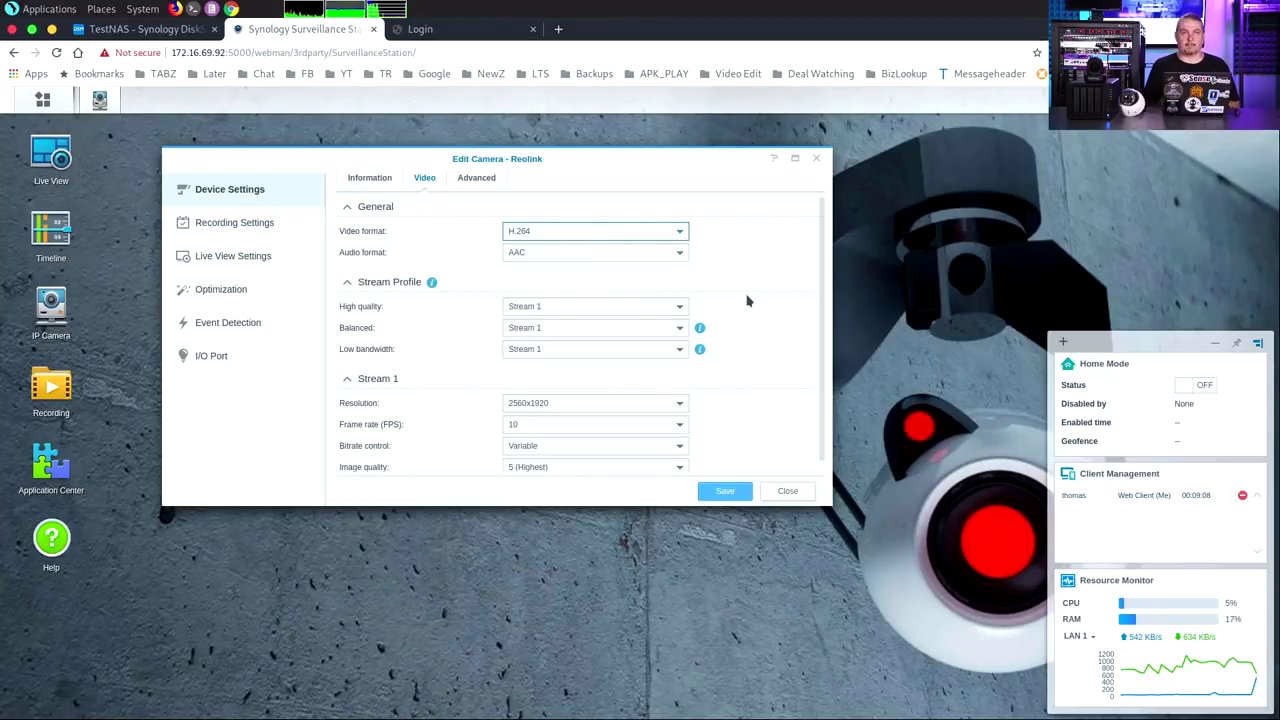
pyautogui.click(686, 252)
pyautogui.click(687, 253)
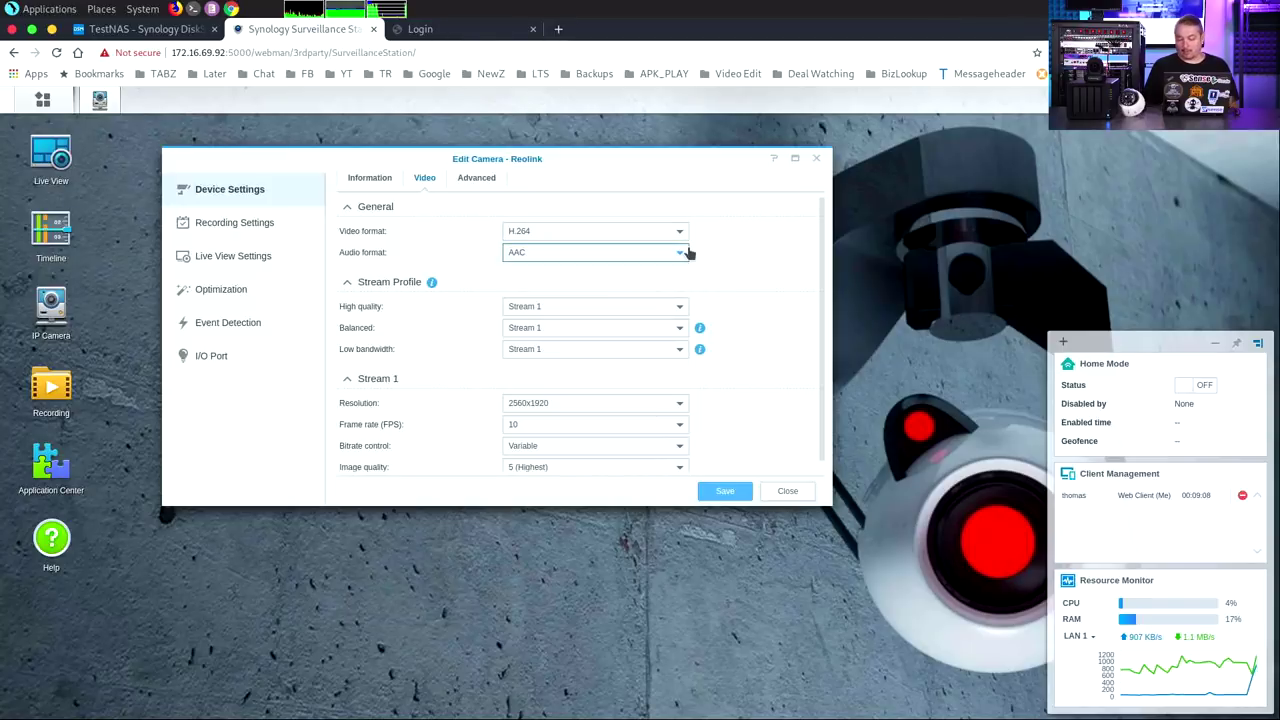
pyautogui.scroll(-1, 688, 254)
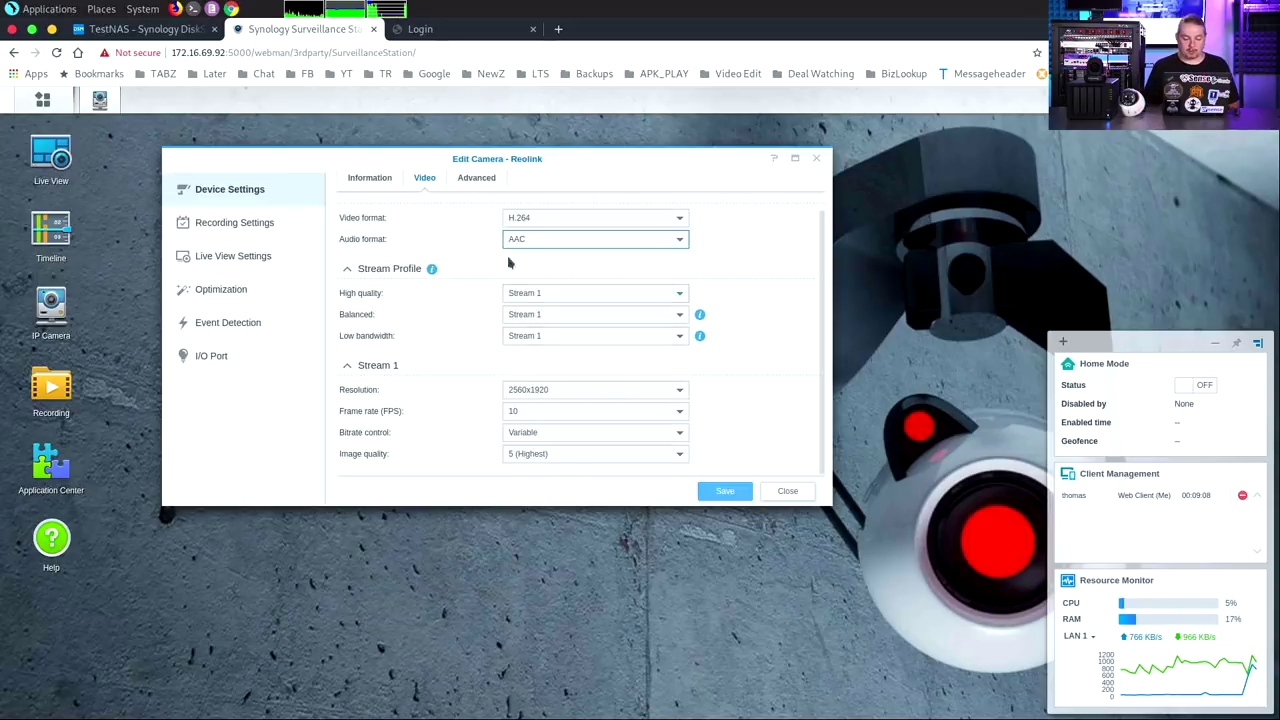
# Keep resolution 2560x1920, frame rate 10, Variable bitrate and image quality 5 (Highest).
pyautogui.click(603, 391)
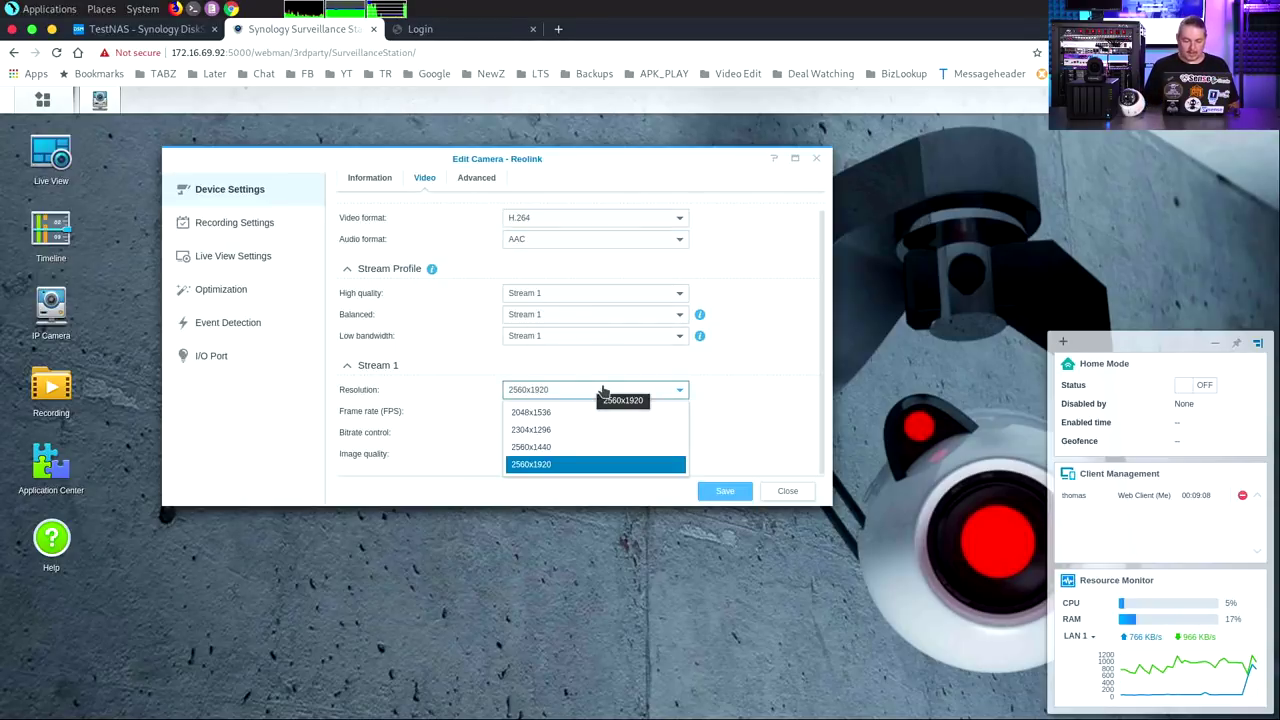
pyautogui.click(603, 391)
pyautogui.click(568, 419)
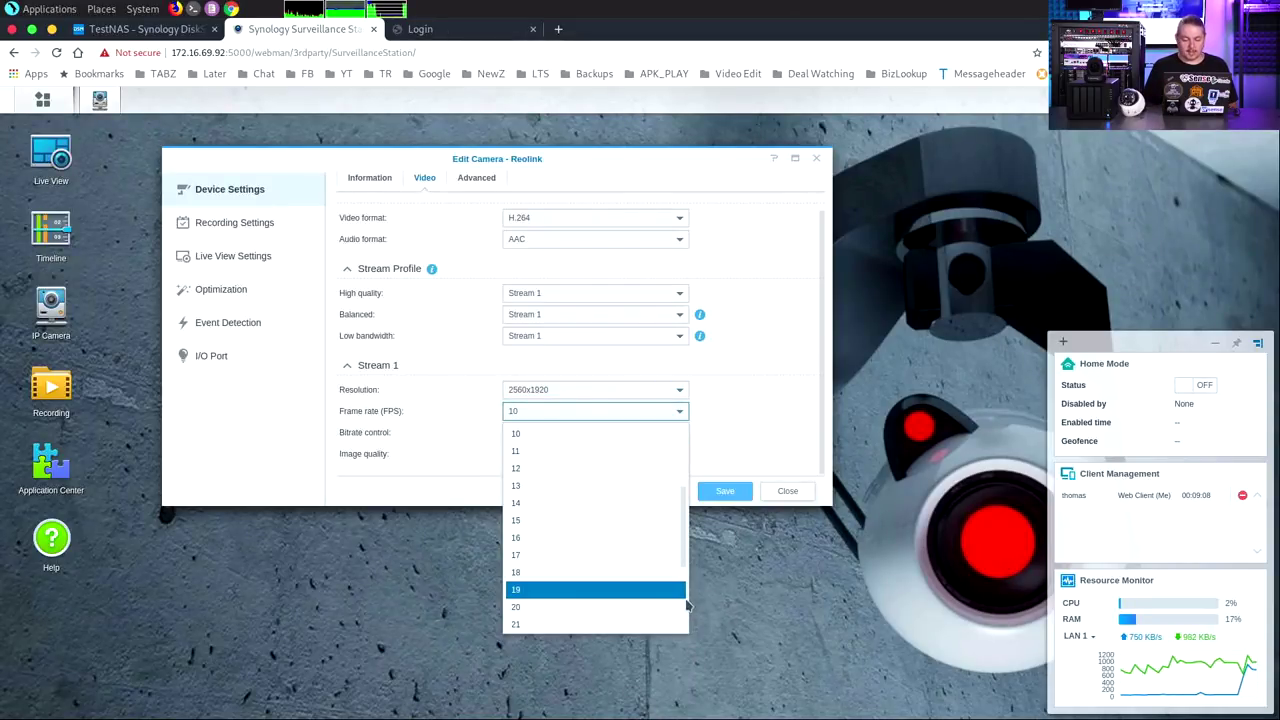
pyautogui.click(740, 434)
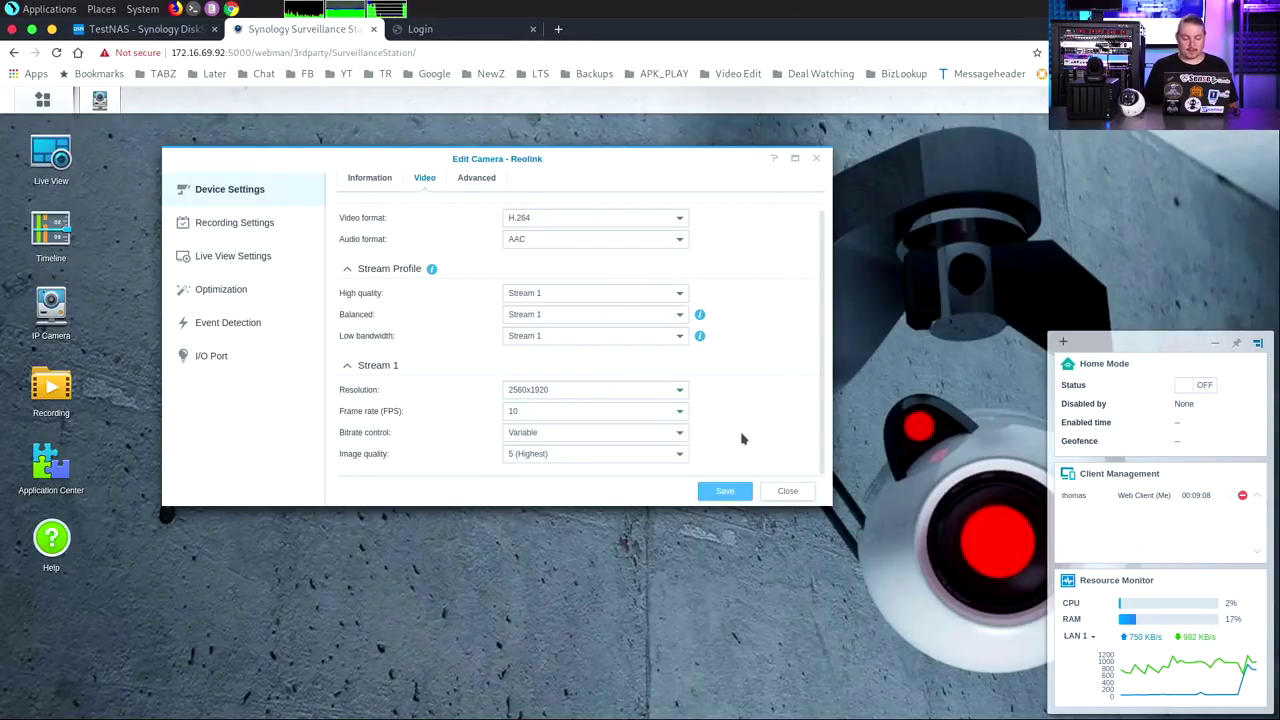
pyautogui.click(670, 438)
pyautogui.click(673, 452)
pyautogui.click(678, 455)
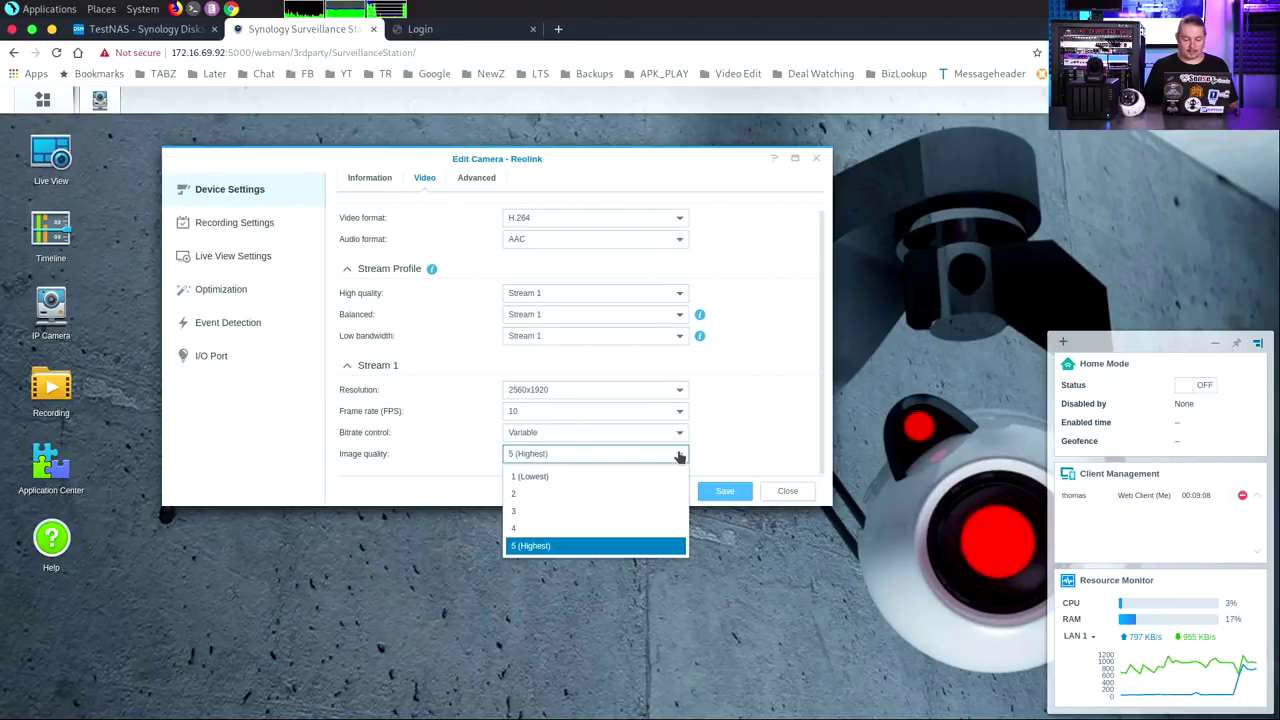
pyautogui.click(678, 455)
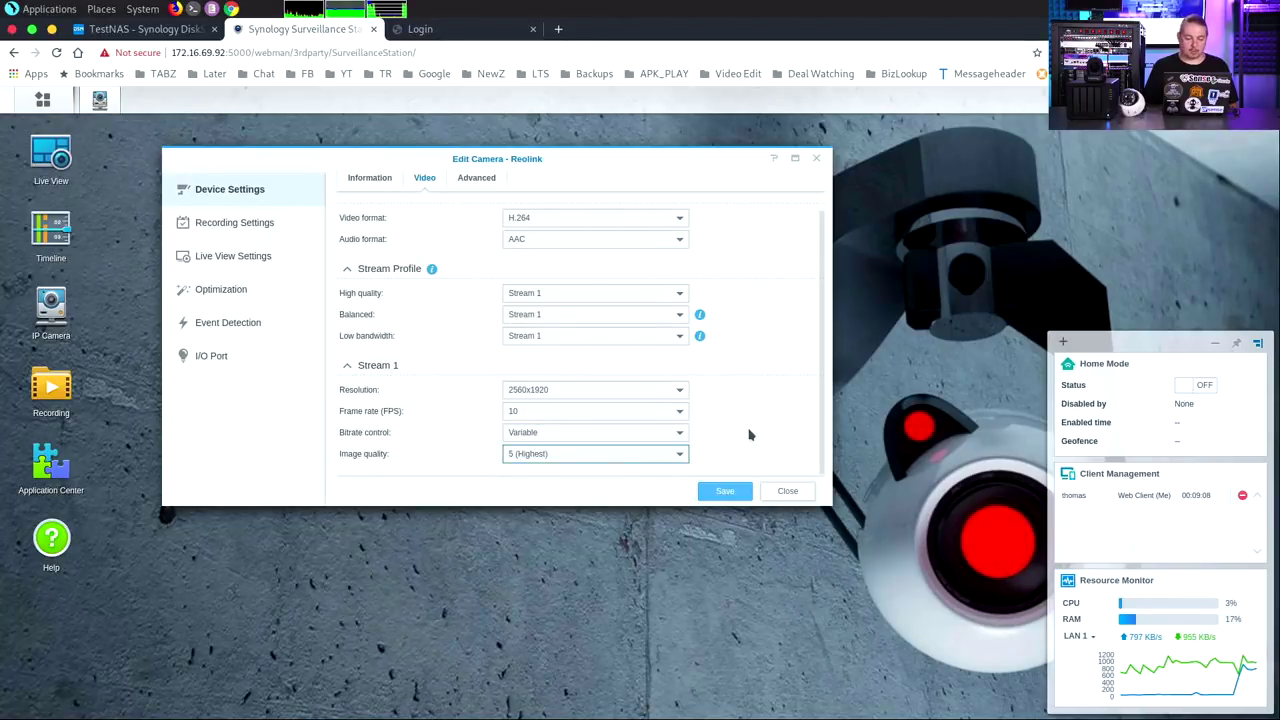
# Look over the advanced device settings, recording settings and the weekly recording schedule.
pyautogui.click(484, 179)
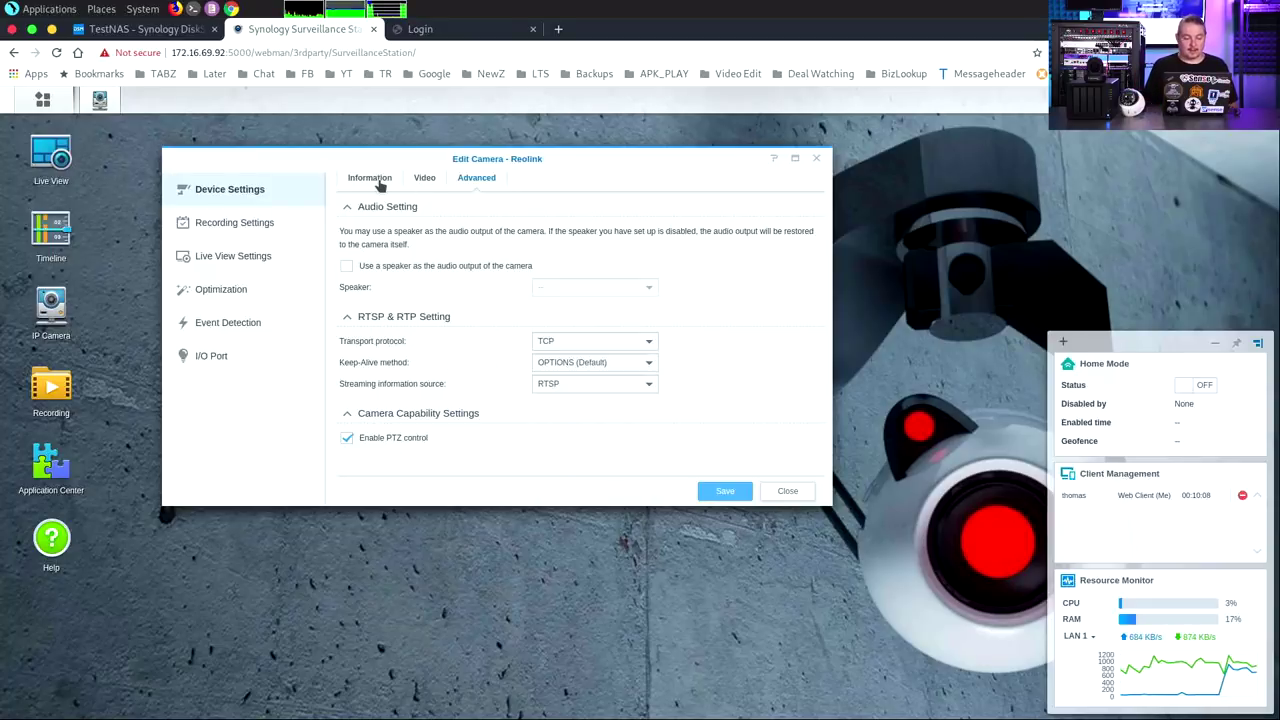
pyautogui.click(258, 227)
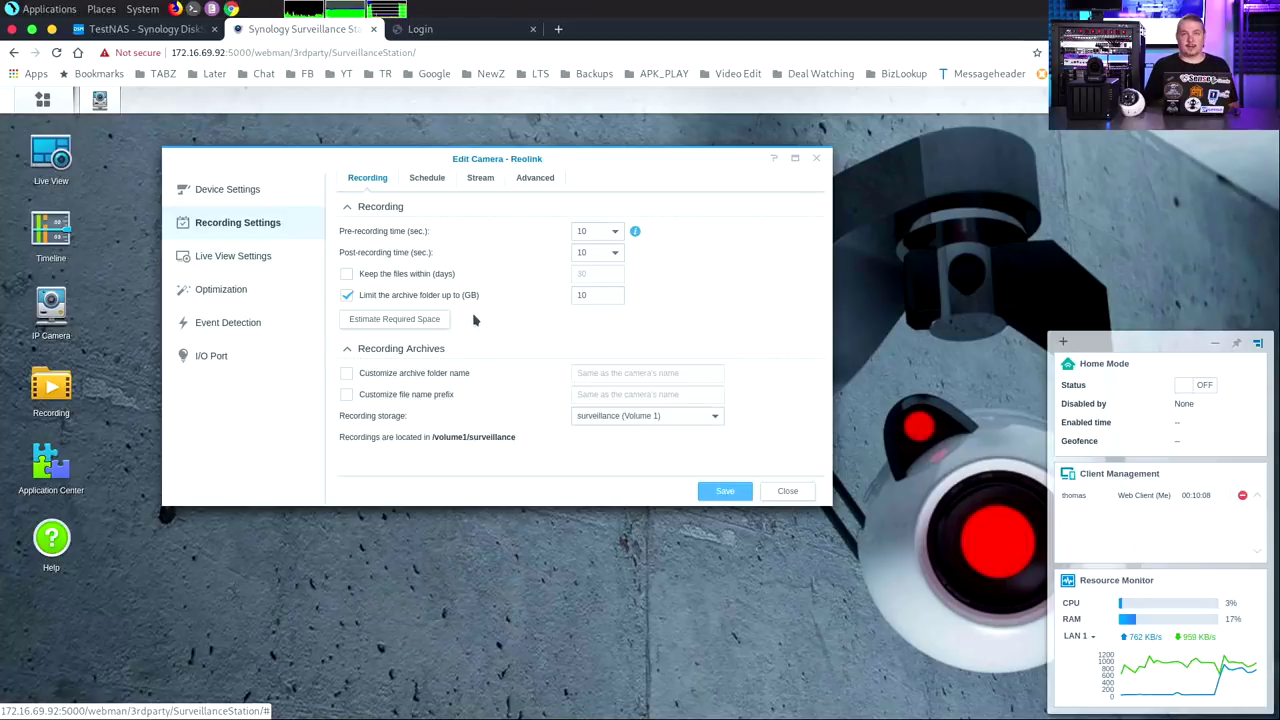
pyautogui.click(427, 180)
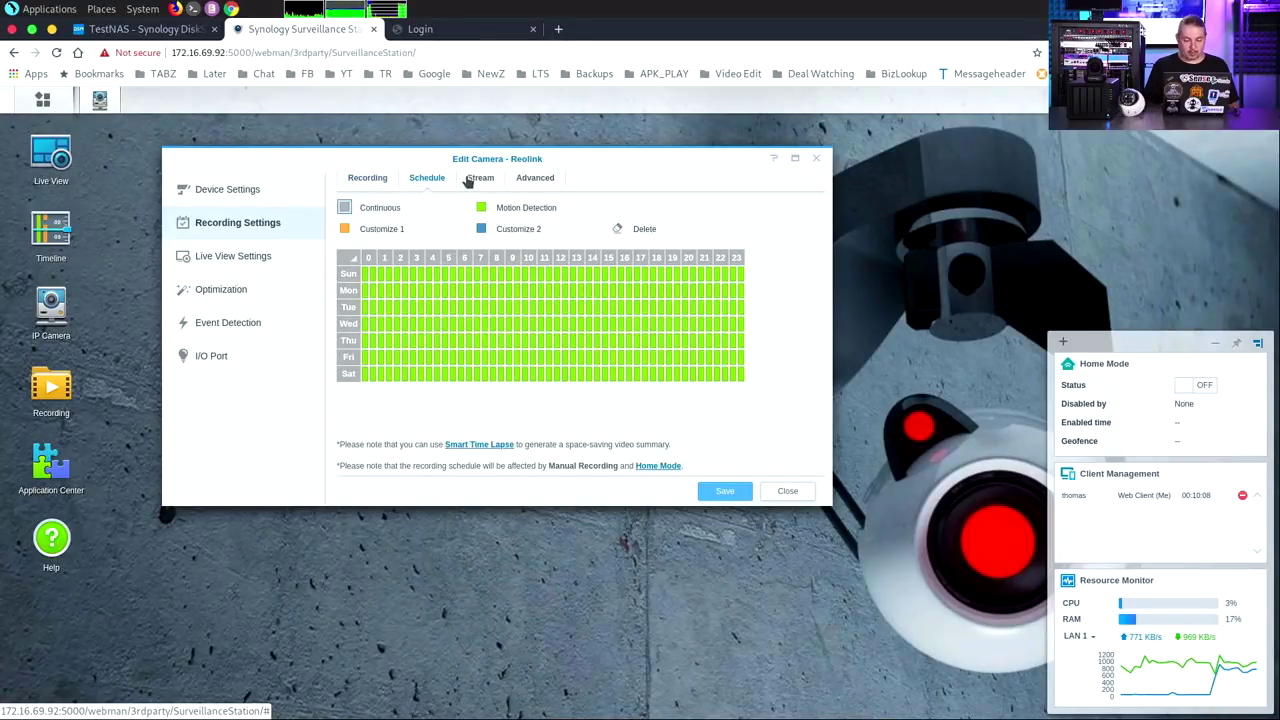
# Keep the Balanced stream for continuous recording and review advanced recording and live view settings.
pyautogui.click(471, 179)
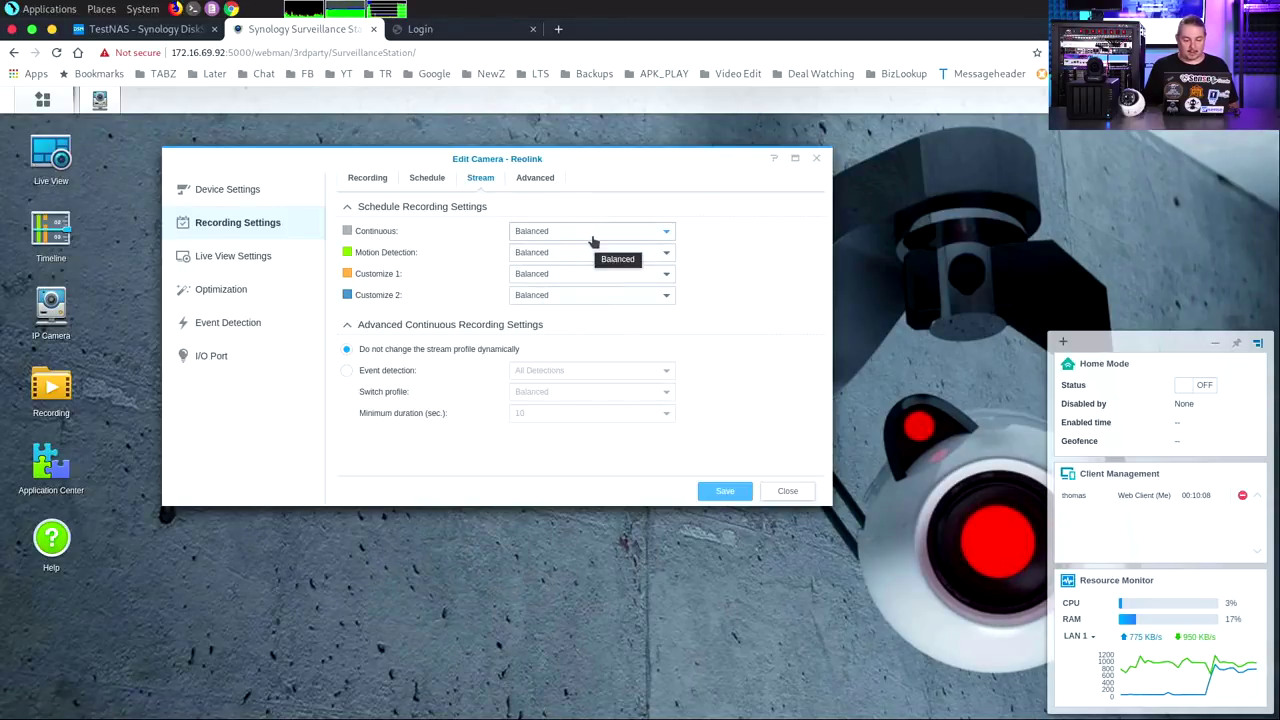
pyautogui.click(668, 234)
pyautogui.click(668, 234)
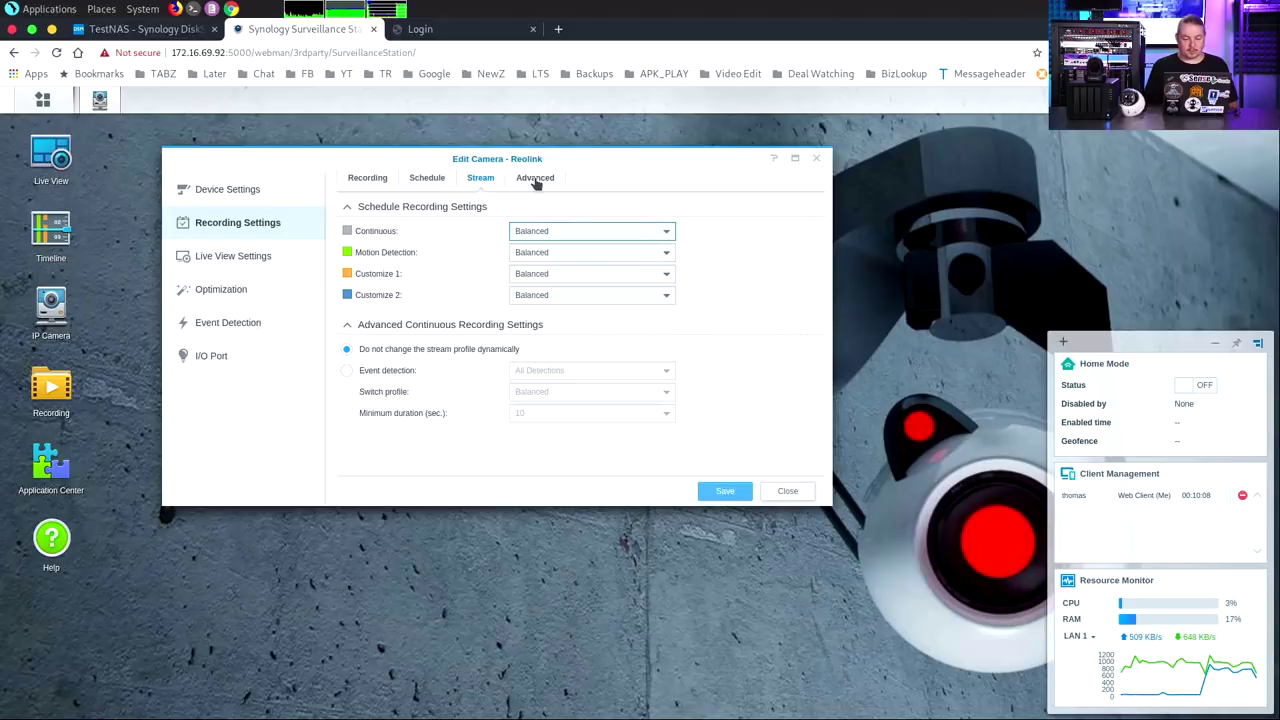
pyautogui.click(536, 180)
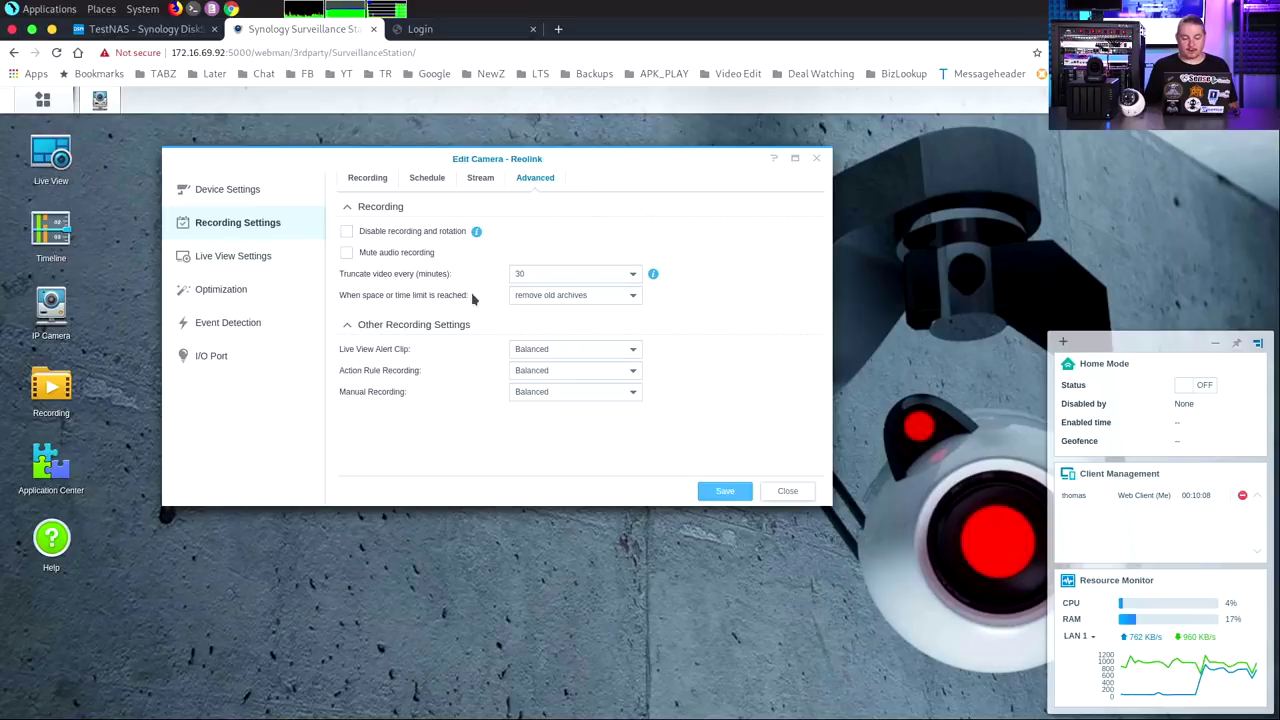
pyautogui.moveTo(476, 232)
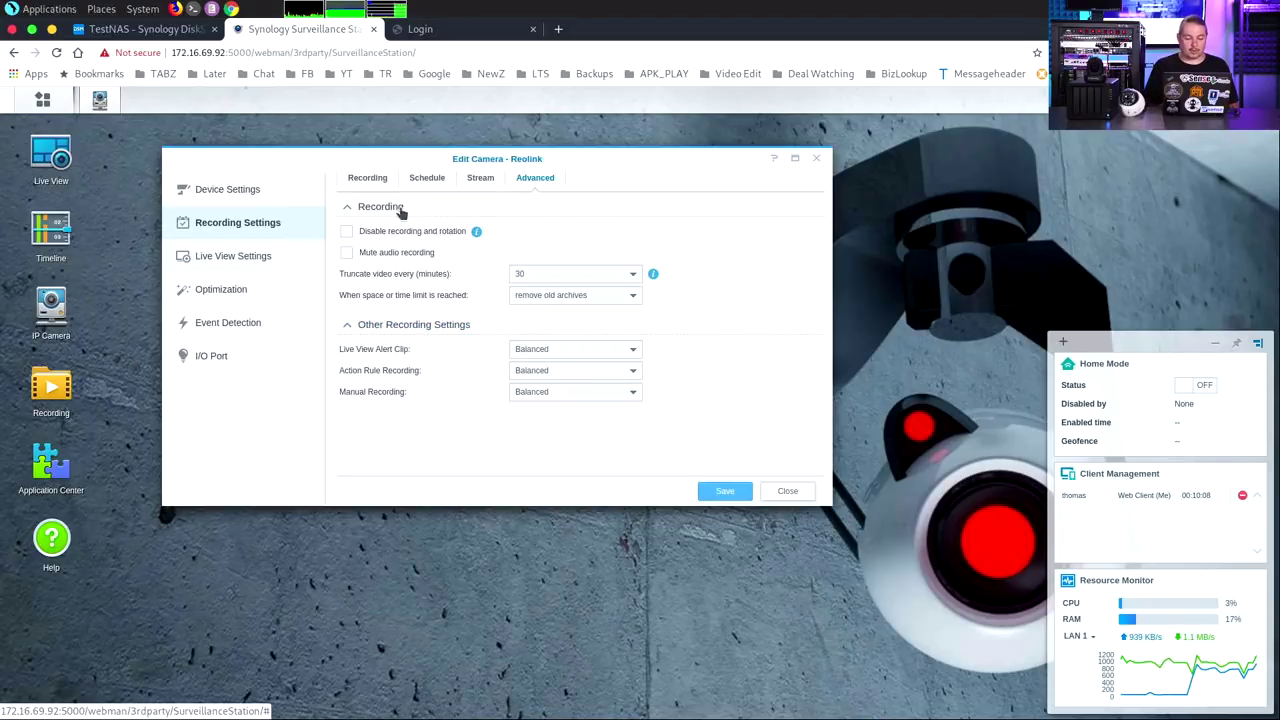
pyautogui.click(485, 182)
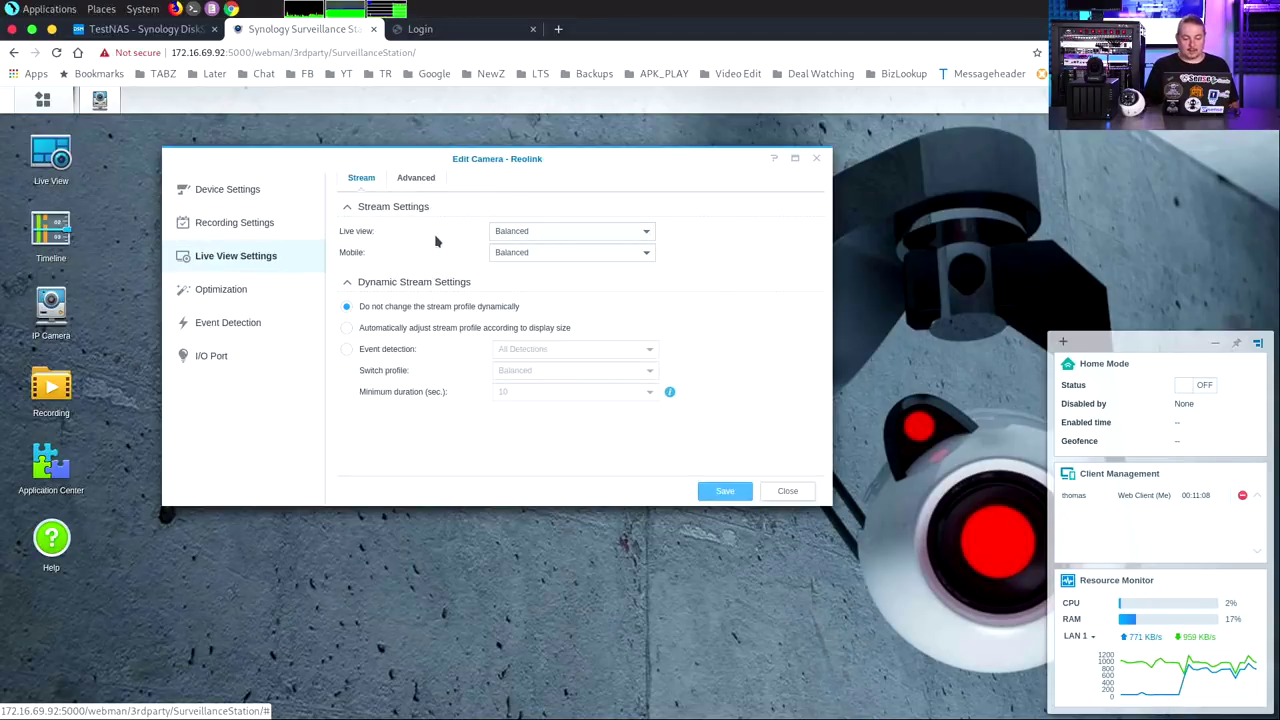
# Keep the Reolink live view stream at Balanced and show the Optimization page.
pyautogui.click(507, 240)
pyautogui.click(505, 243)
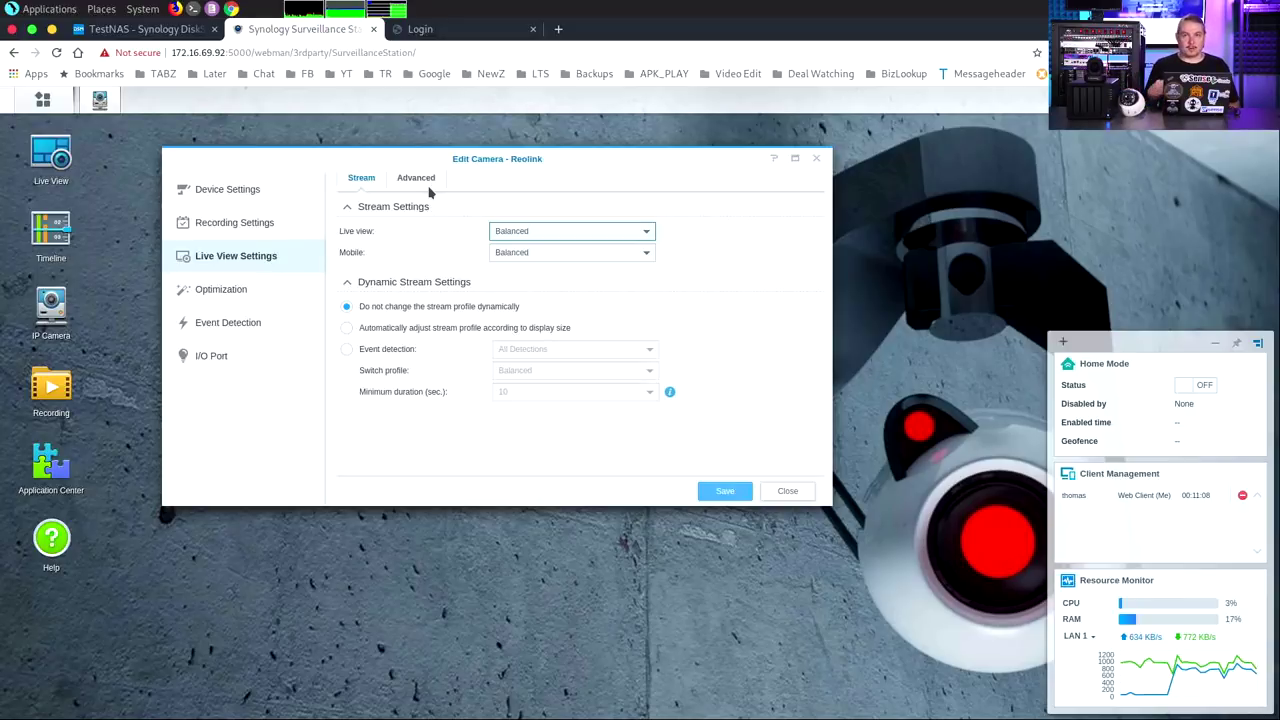
pyautogui.click(286, 280)
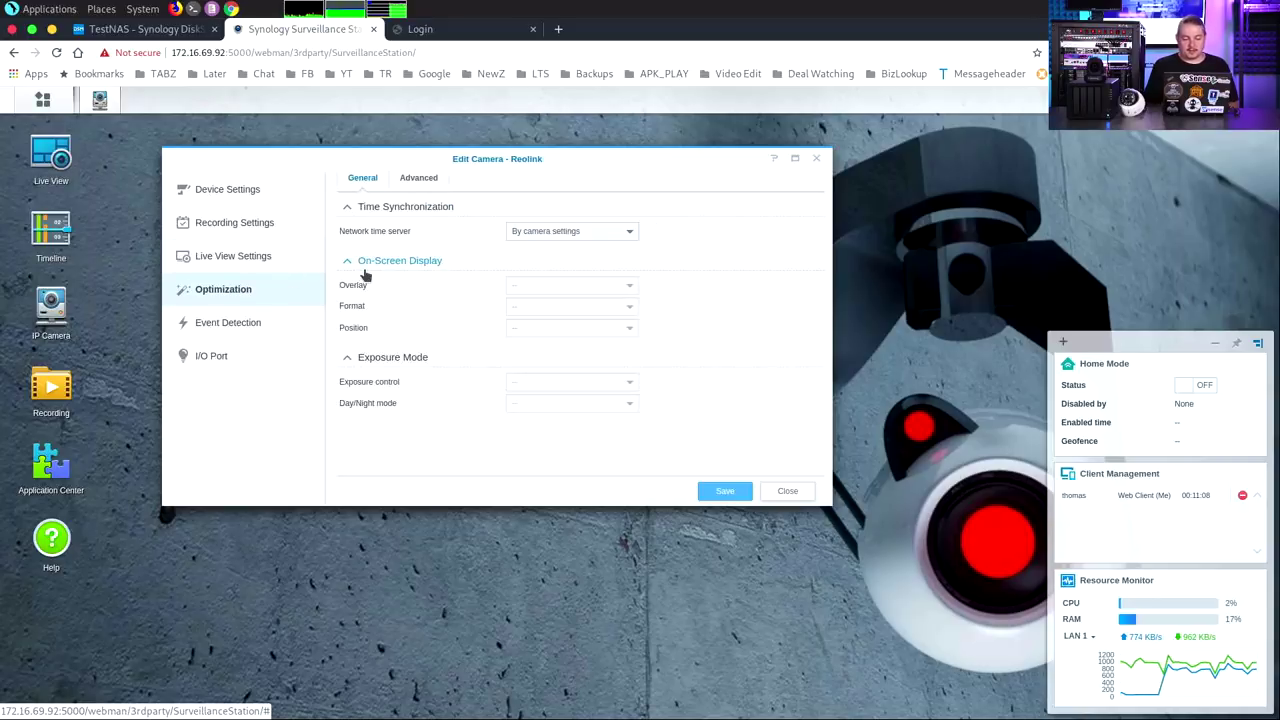
# Keep network time server on By camera settings and review video orientation and force-restart options.
pyautogui.click(583, 214)
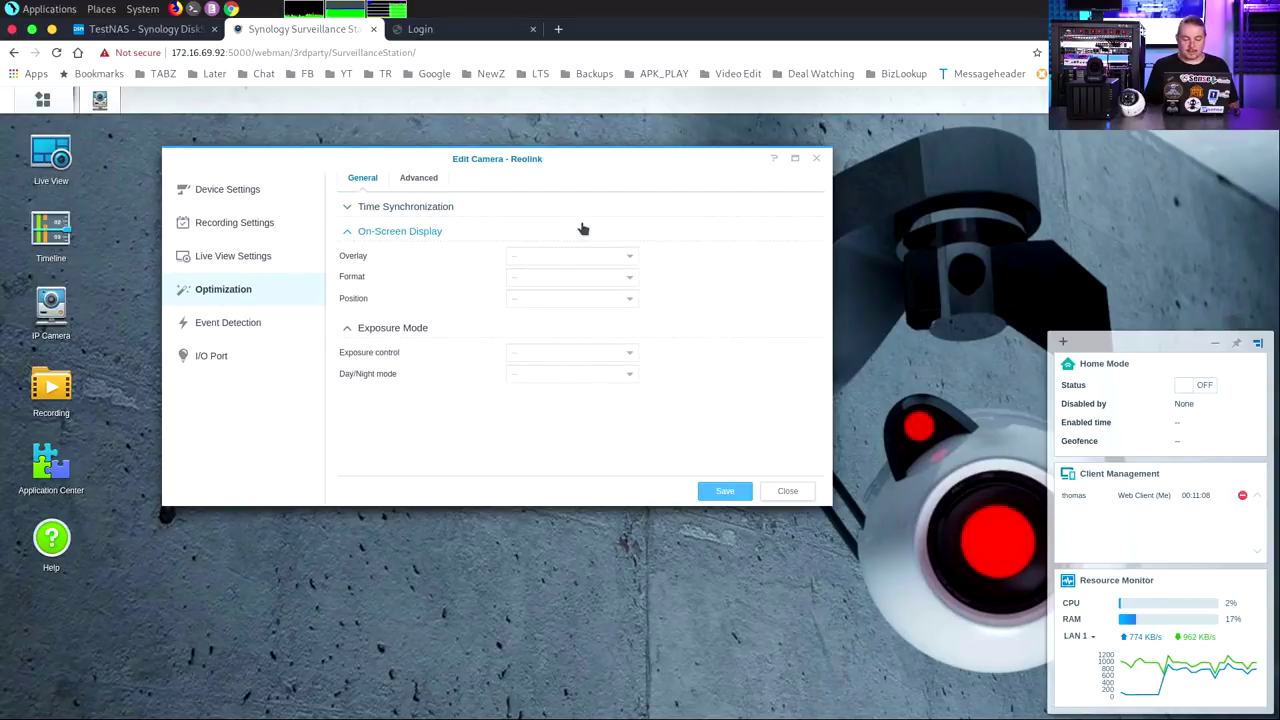
pyautogui.click(410, 206)
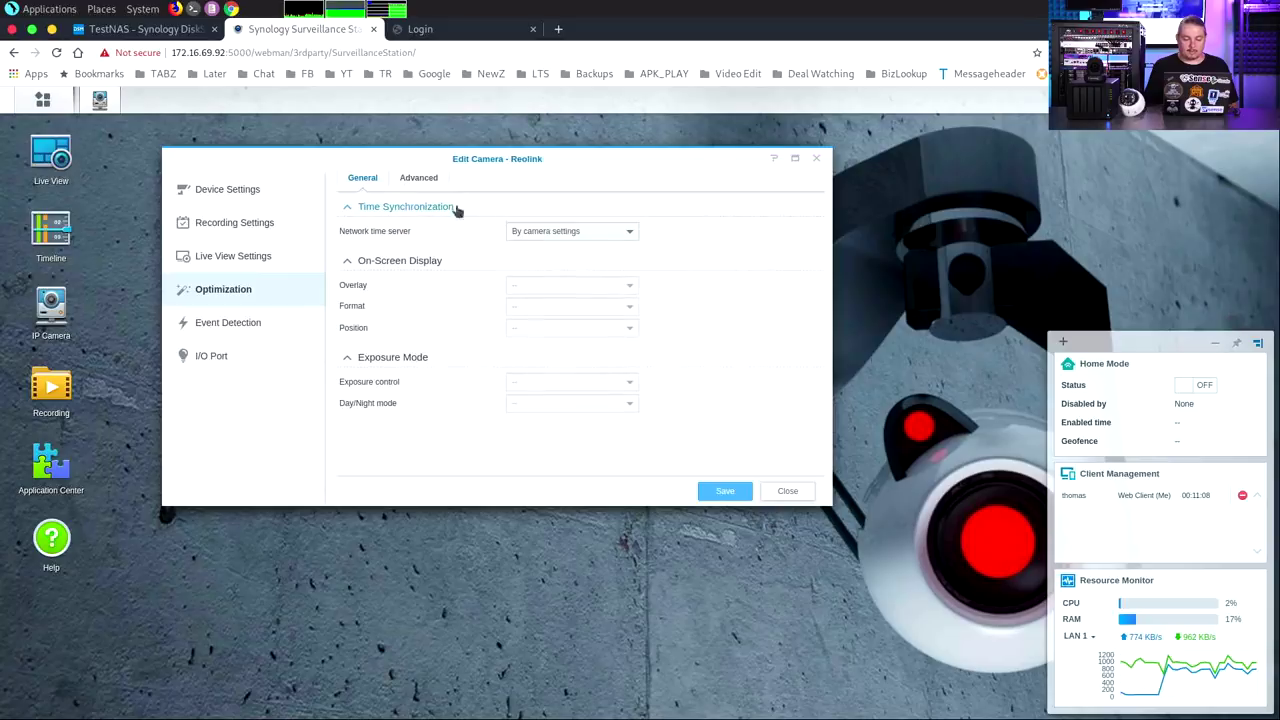
pyautogui.click(541, 236)
pyautogui.click(541, 237)
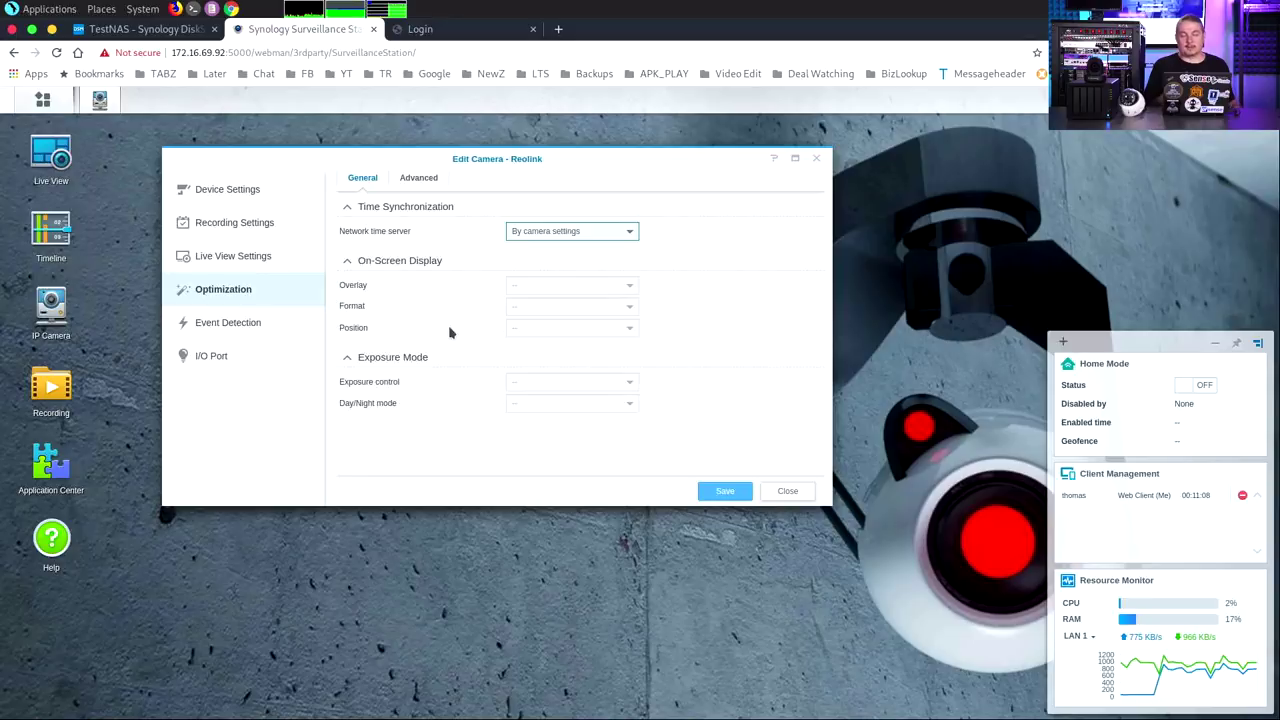
pyautogui.click(557, 238)
pyautogui.click(438, 240)
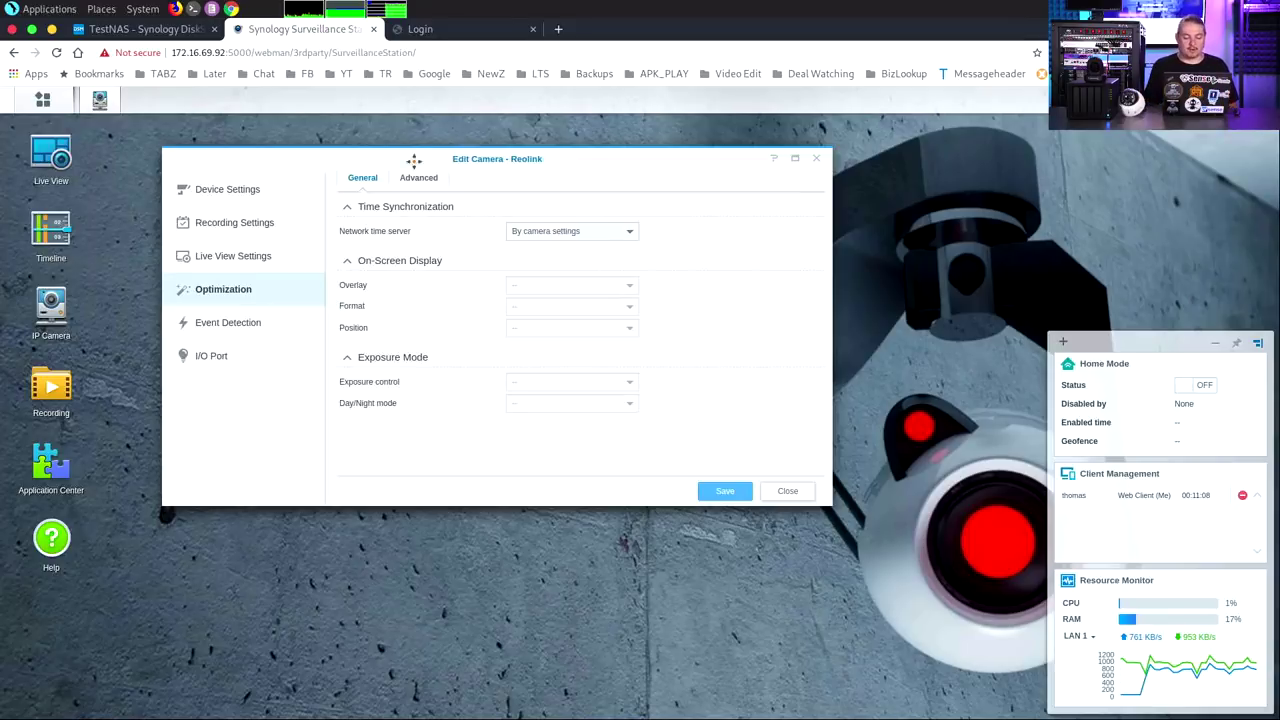
pyautogui.click(424, 184)
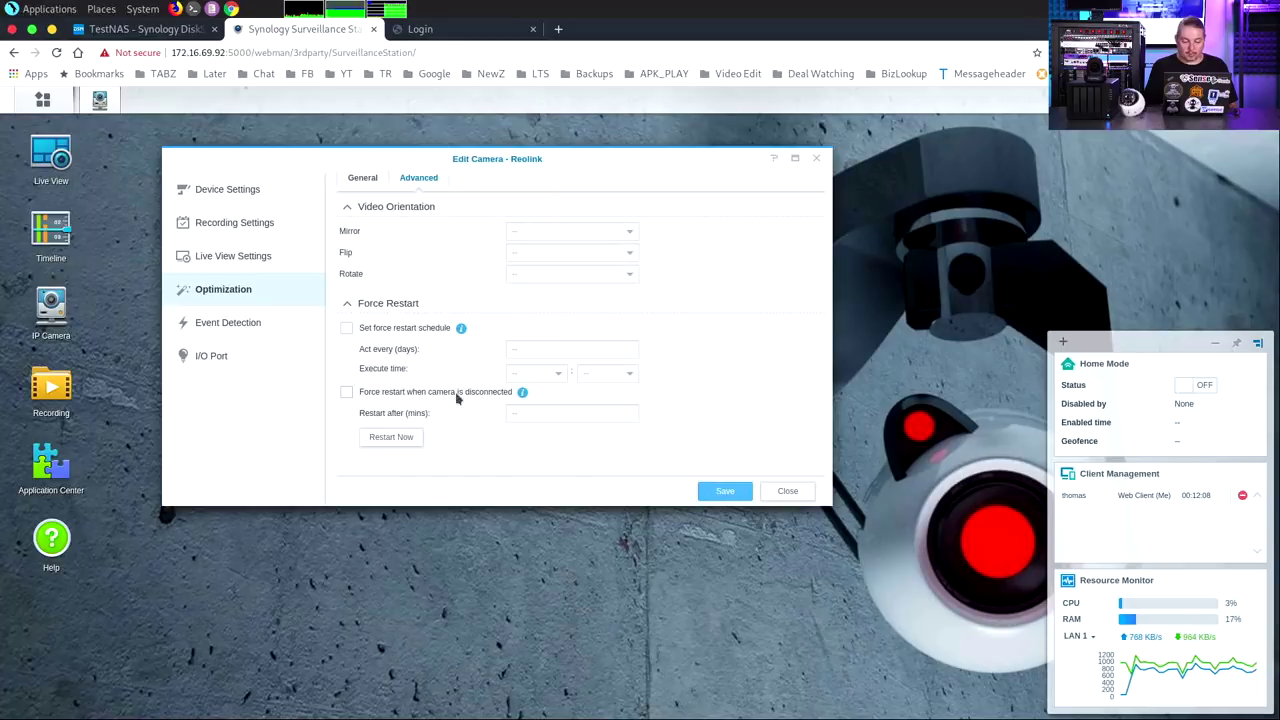
pyautogui.click(230, 323)
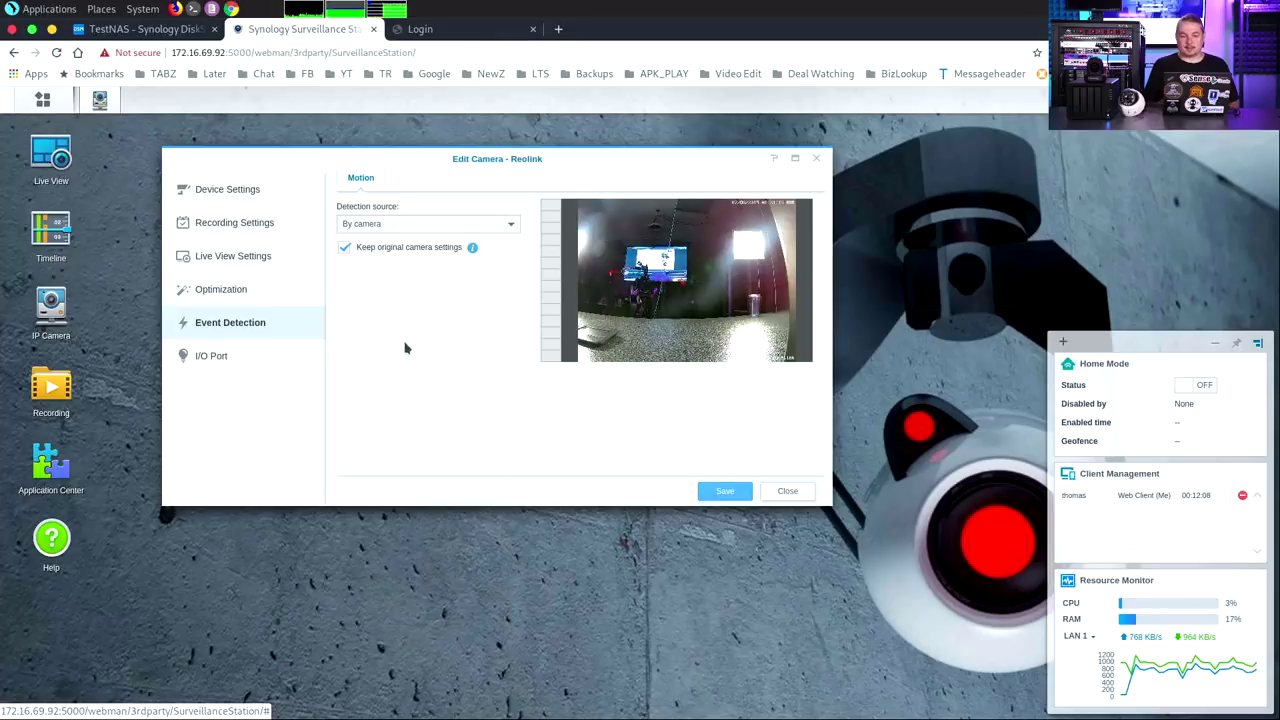
# Set motion detection to By Surveillance Station, view the detection area, then go to I/O Port.
pyautogui.click(512, 225)
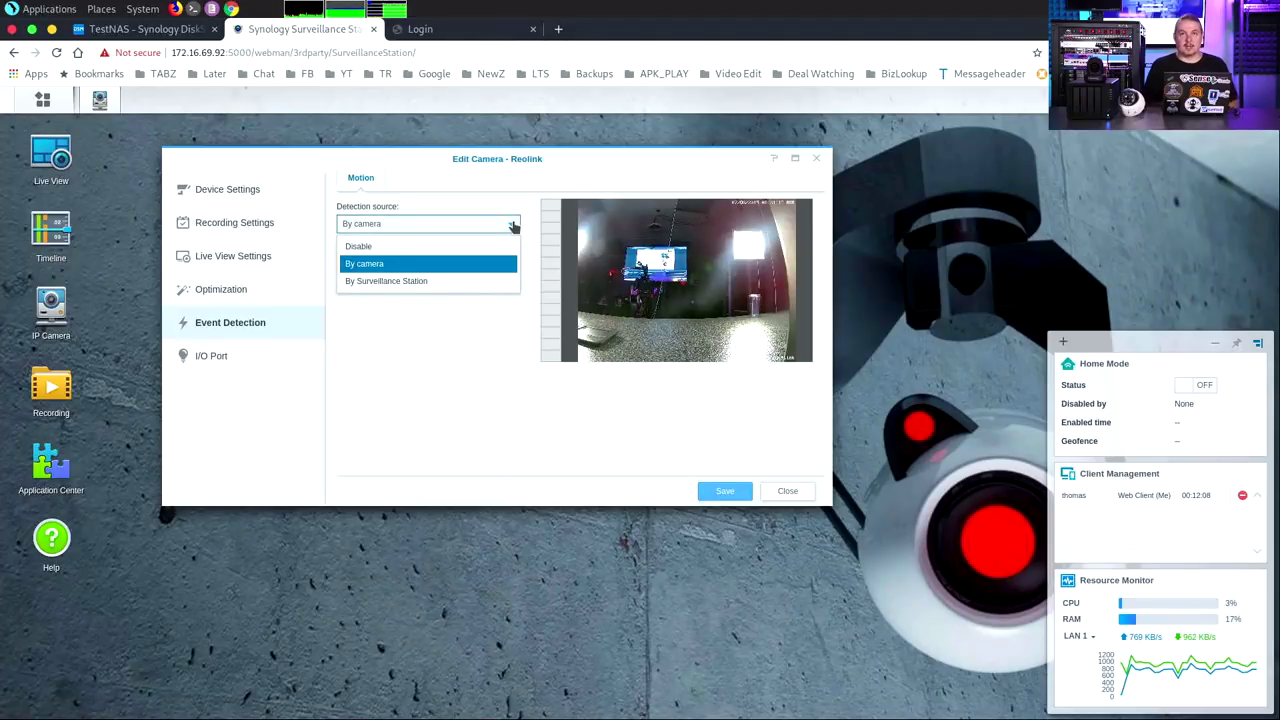
pyautogui.click(412, 281)
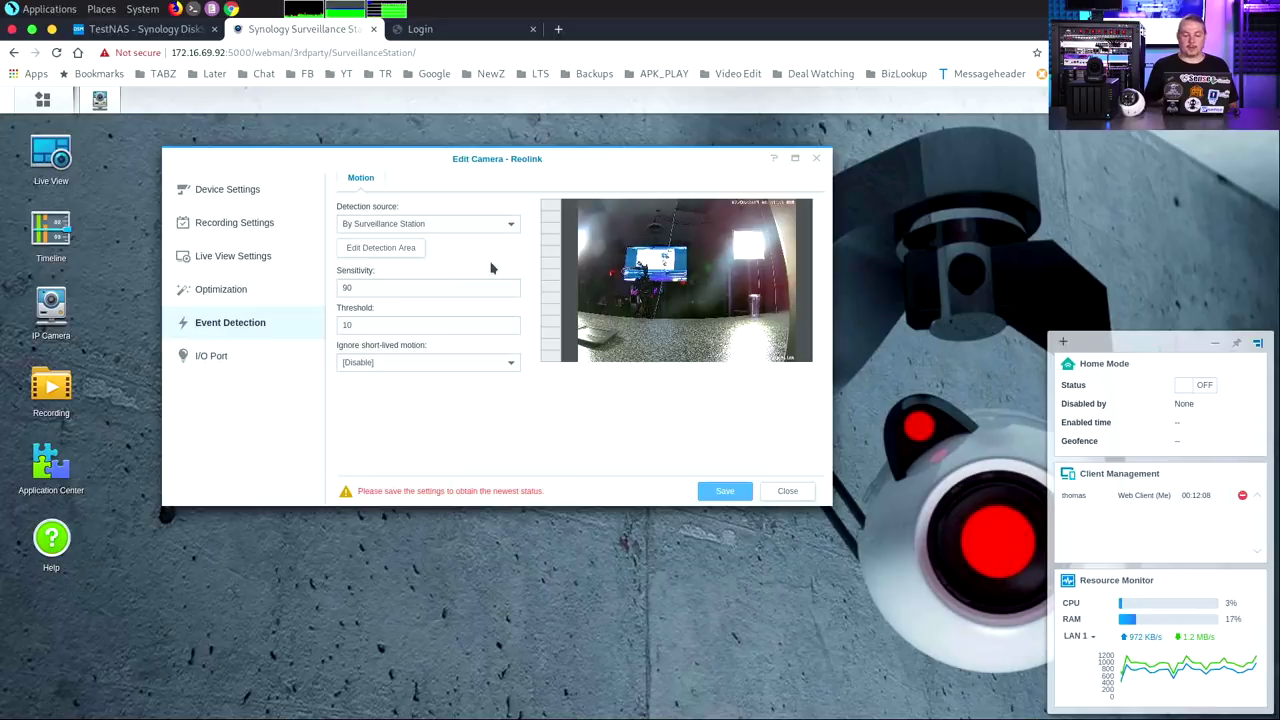
pyautogui.click(408, 251)
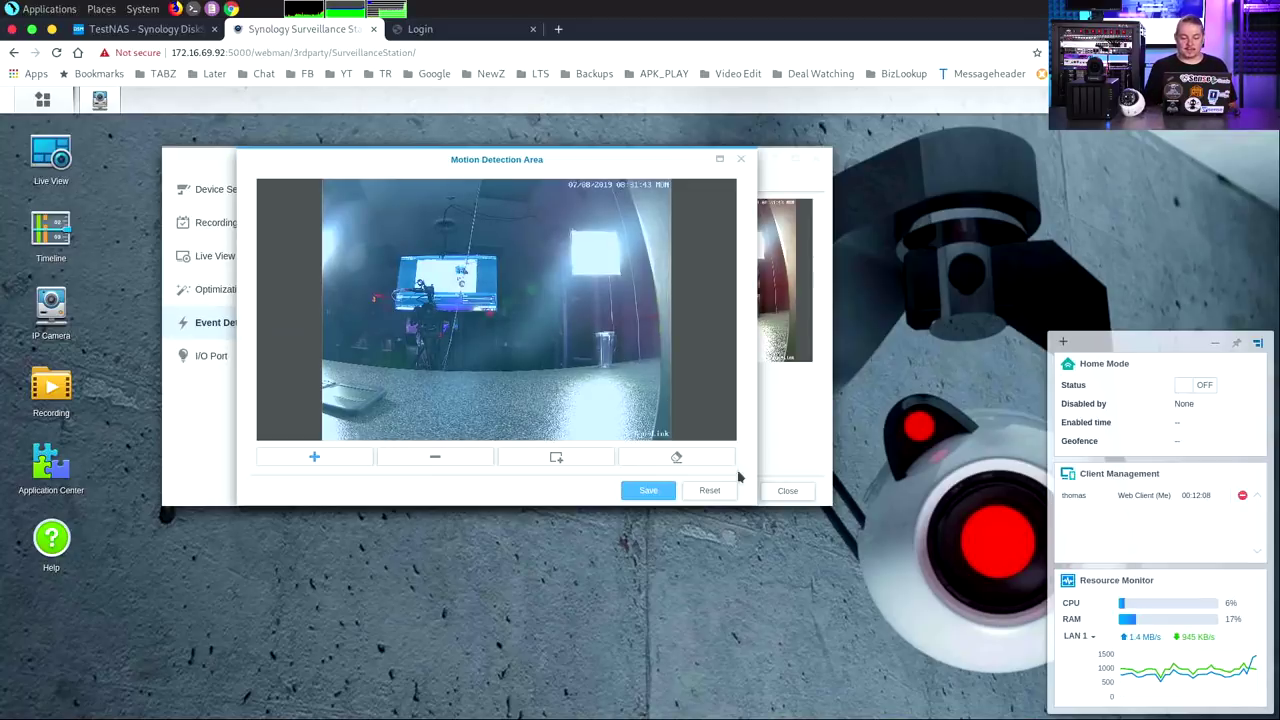
pyautogui.click(742, 158)
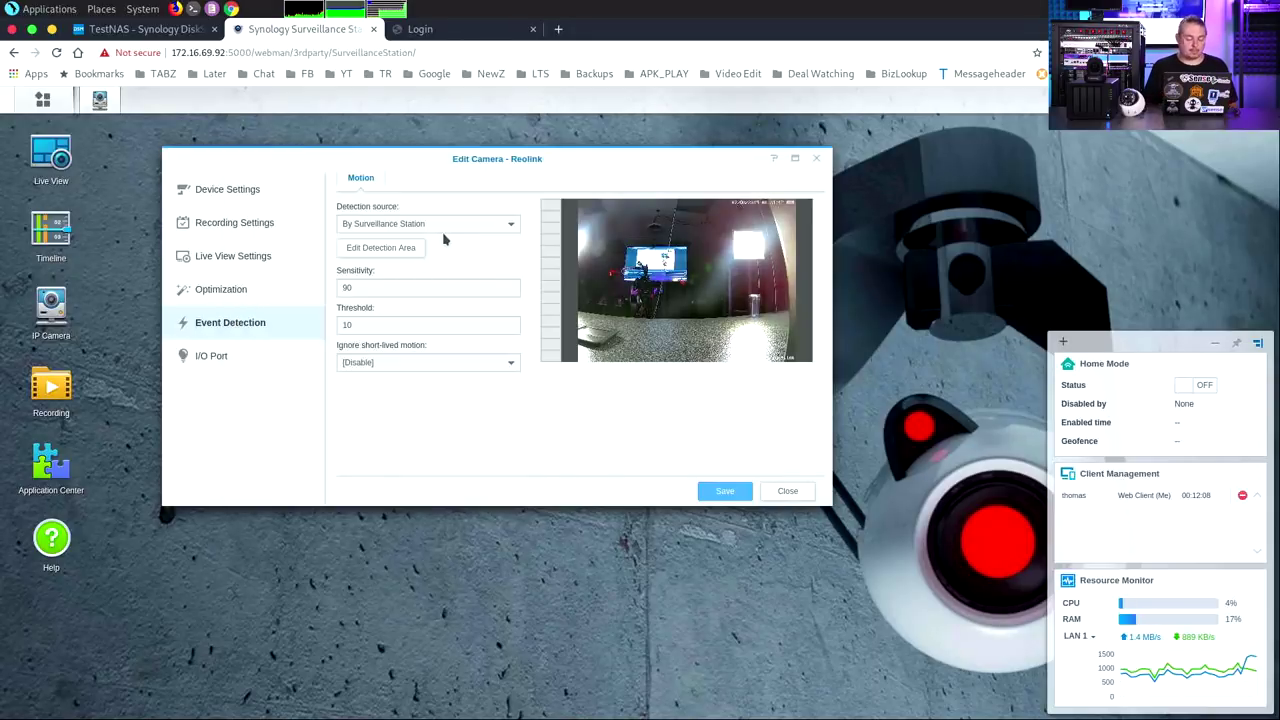
pyautogui.click(211, 356)
# Discard event changes, close the Reolink settings, and open PTZ Control for the Reolink camera.
pyautogui.click(596, 349)
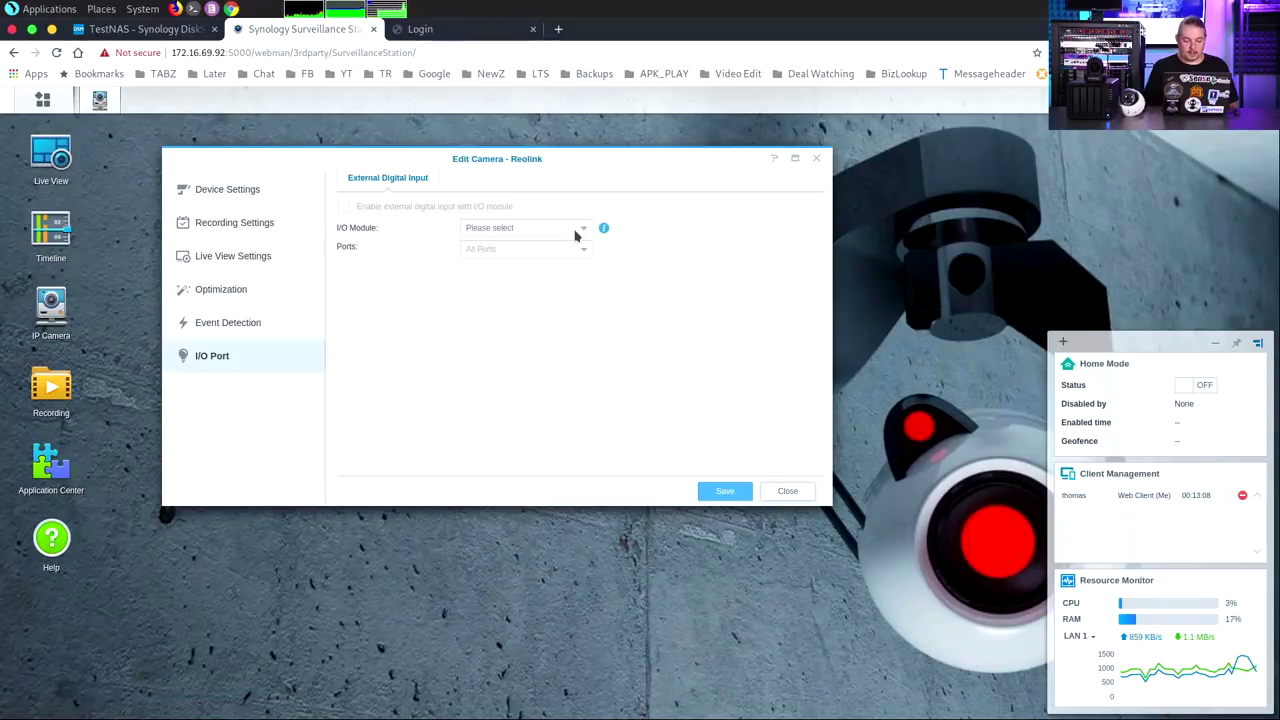
pyautogui.moveTo(598, 234)
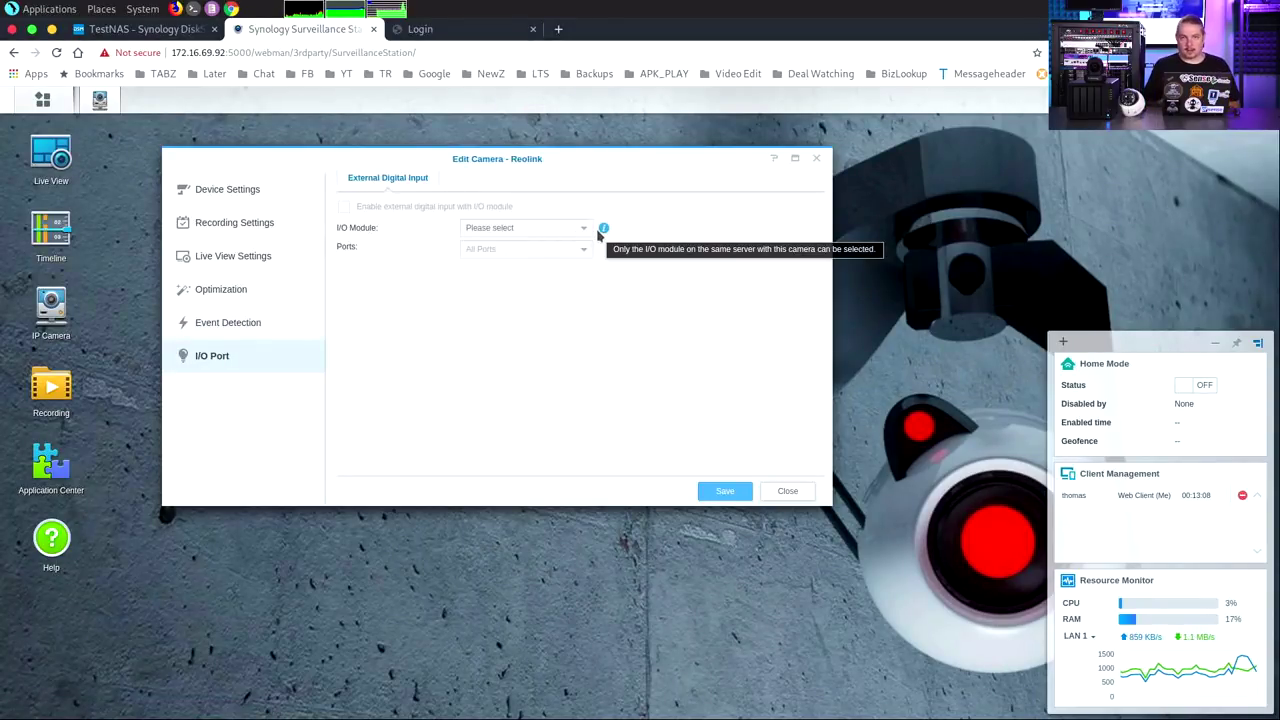
pyautogui.click(801, 491)
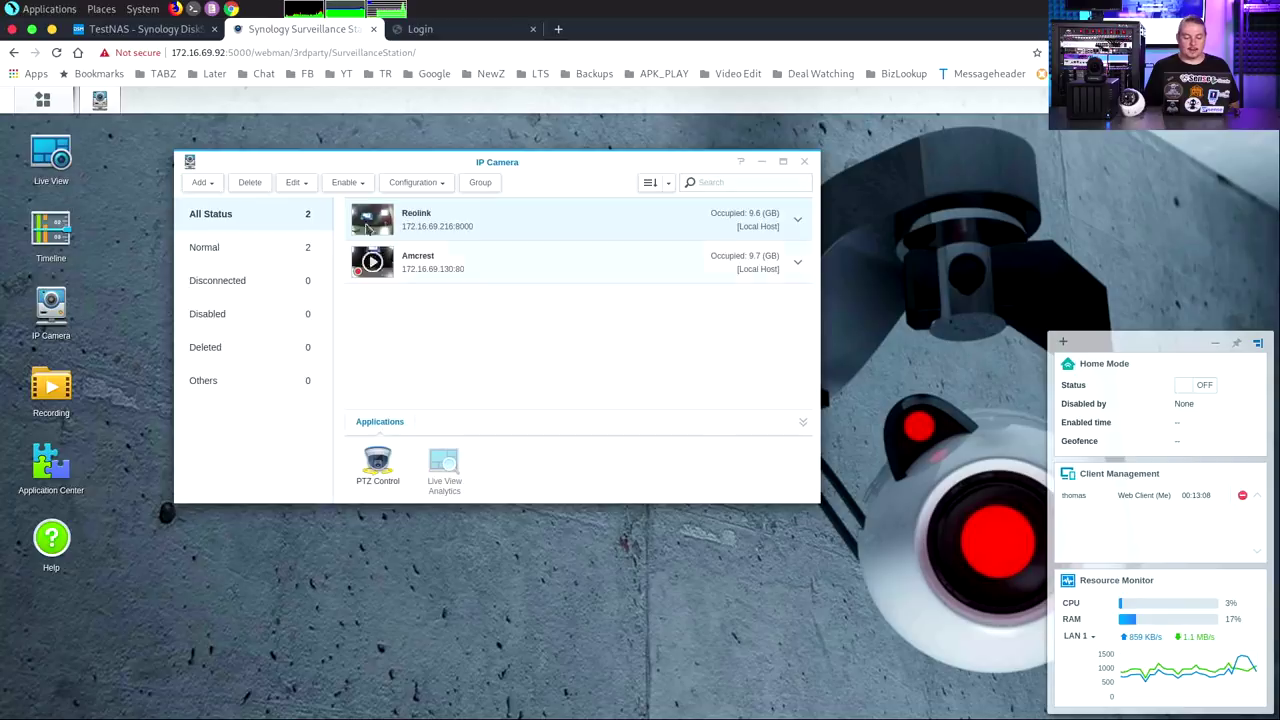
pyautogui.click(440, 262)
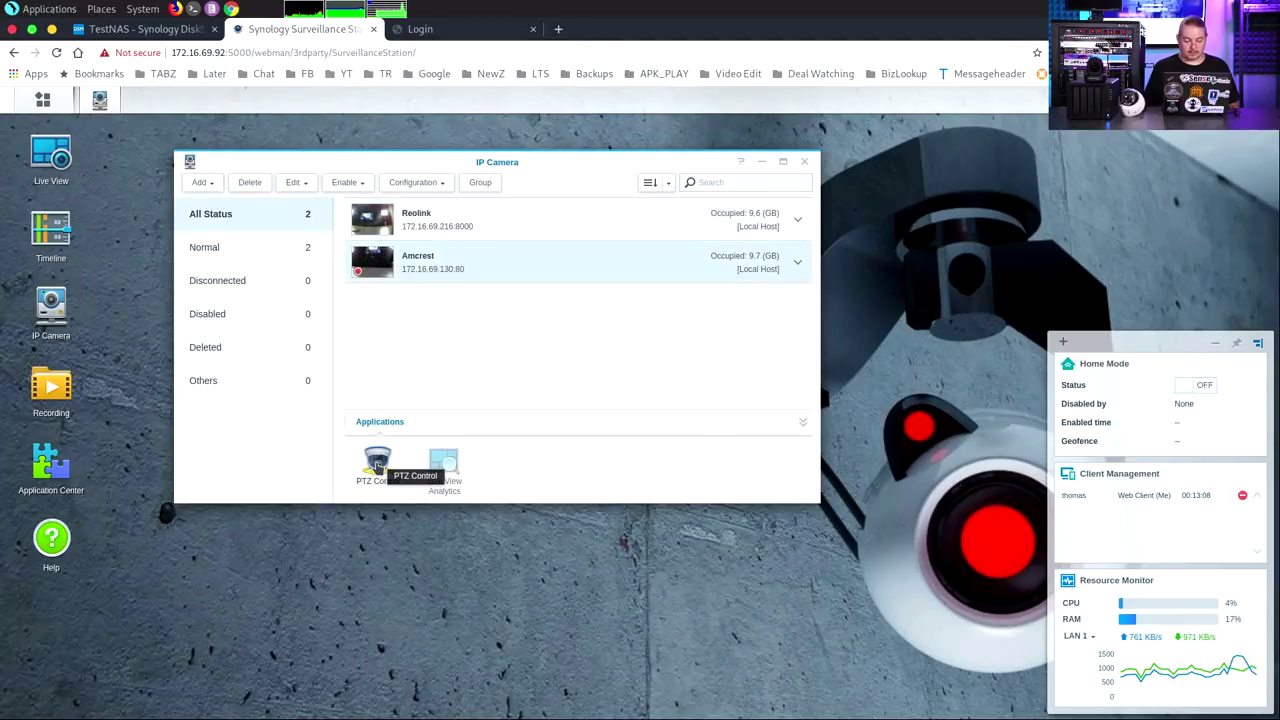
pyautogui.click(500, 223)
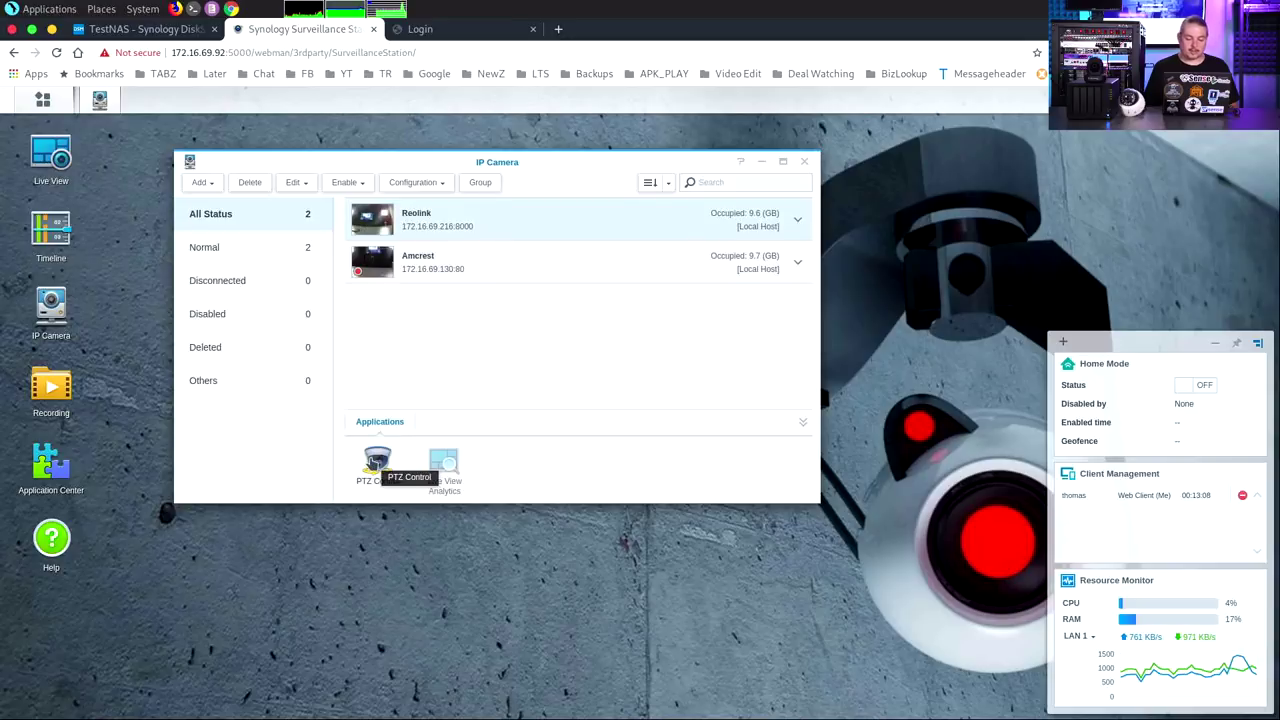
pyautogui.click(376, 462)
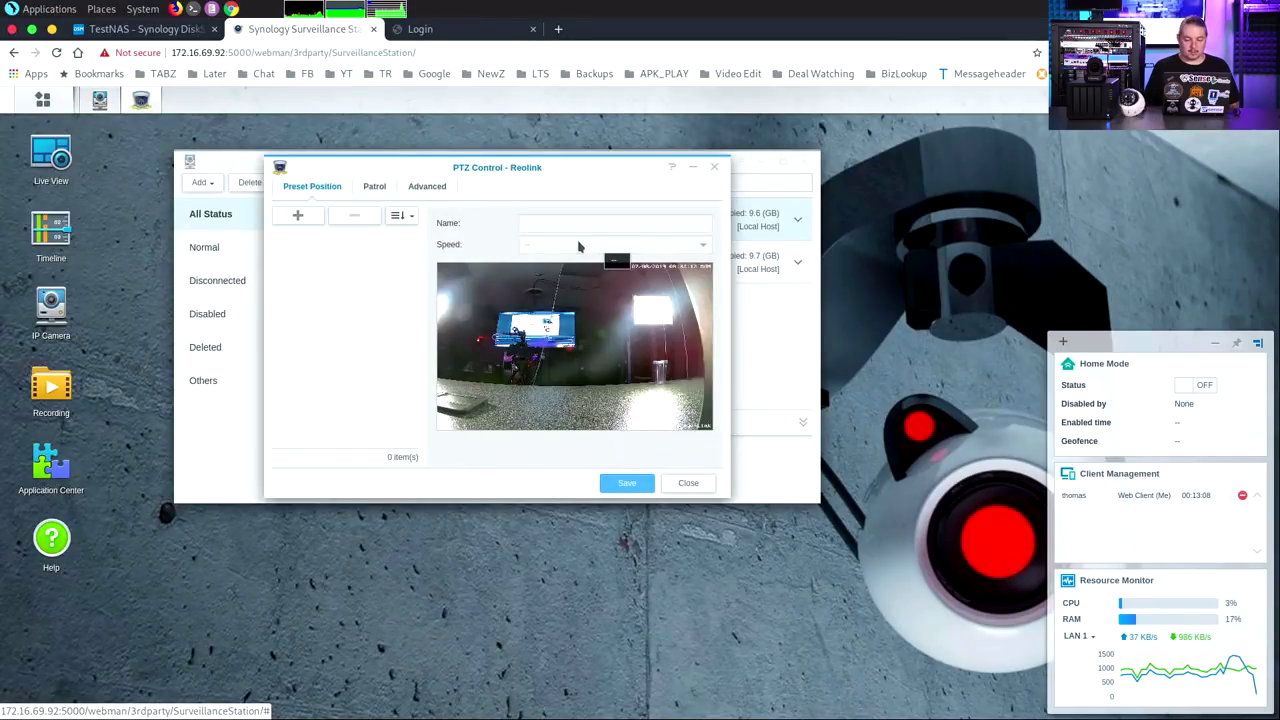
# Review the Reolink Patrol and Advanced PTZ settings, keep pan/tilt speed at 3, and close PTZ Control.
pyautogui.click(378, 190)
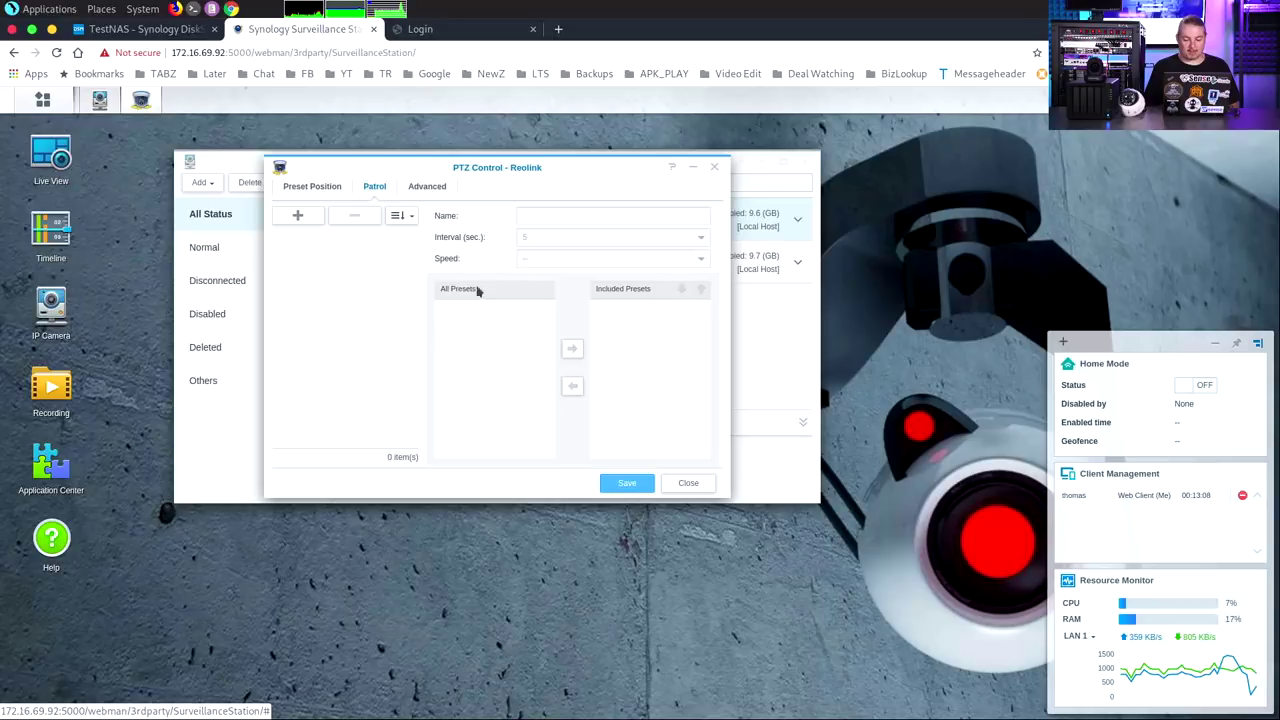
pyautogui.click(428, 190)
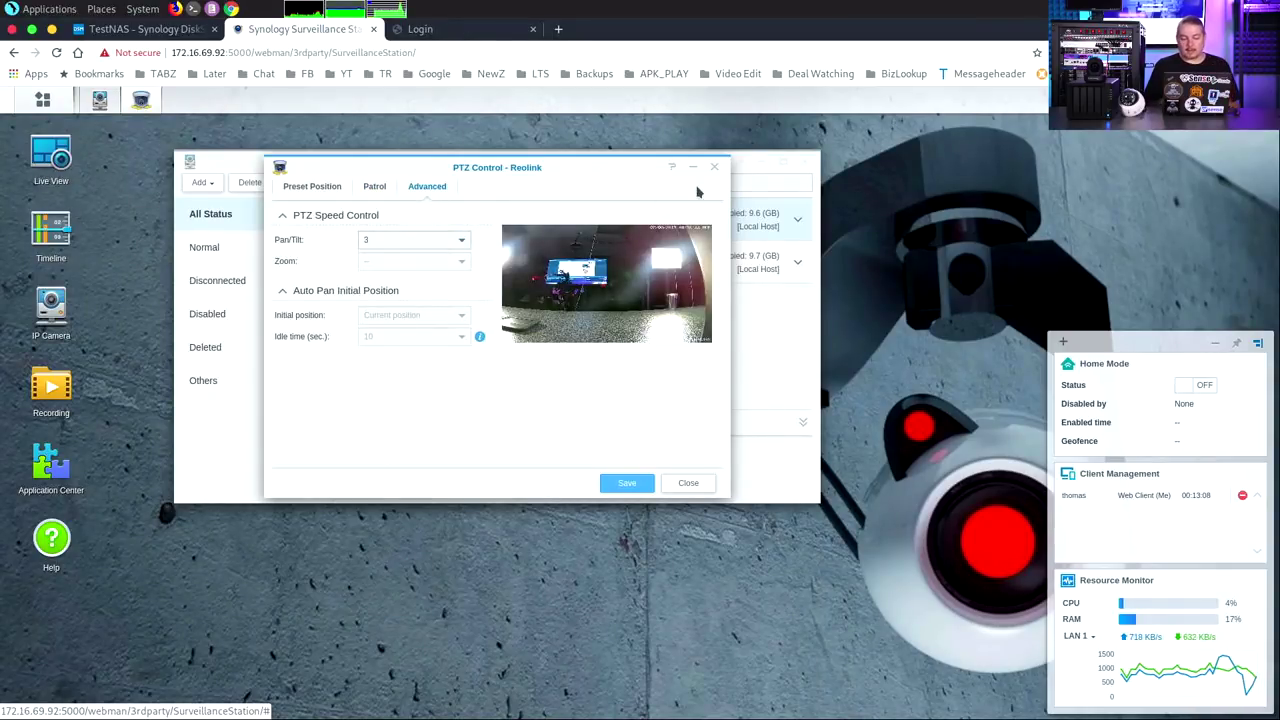
pyautogui.click(412, 241)
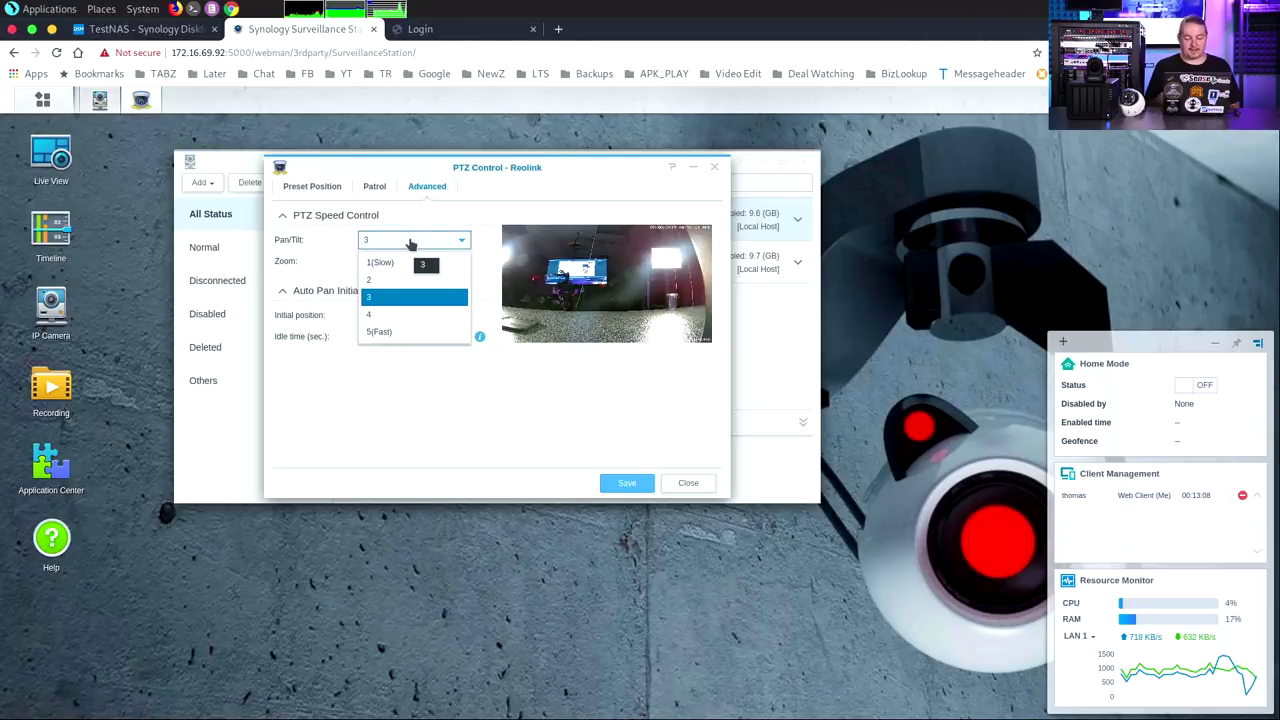
pyautogui.click(410, 243)
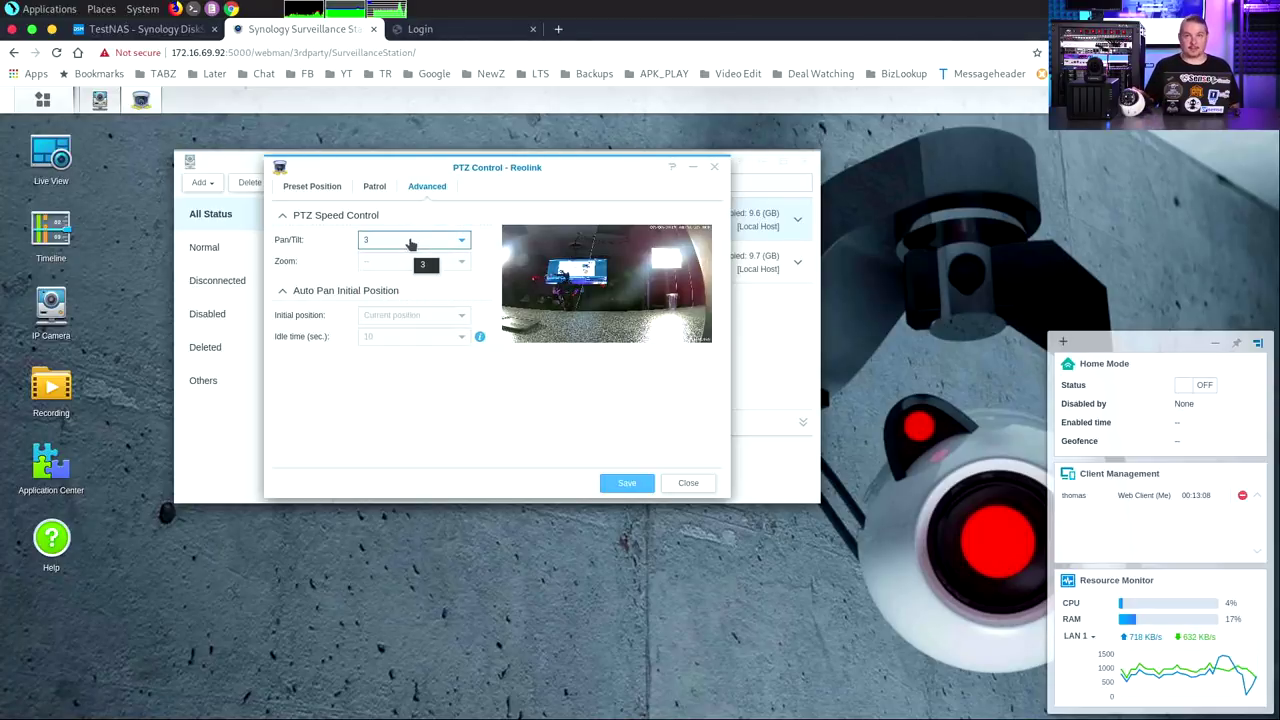
pyautogui.click(715, 168)
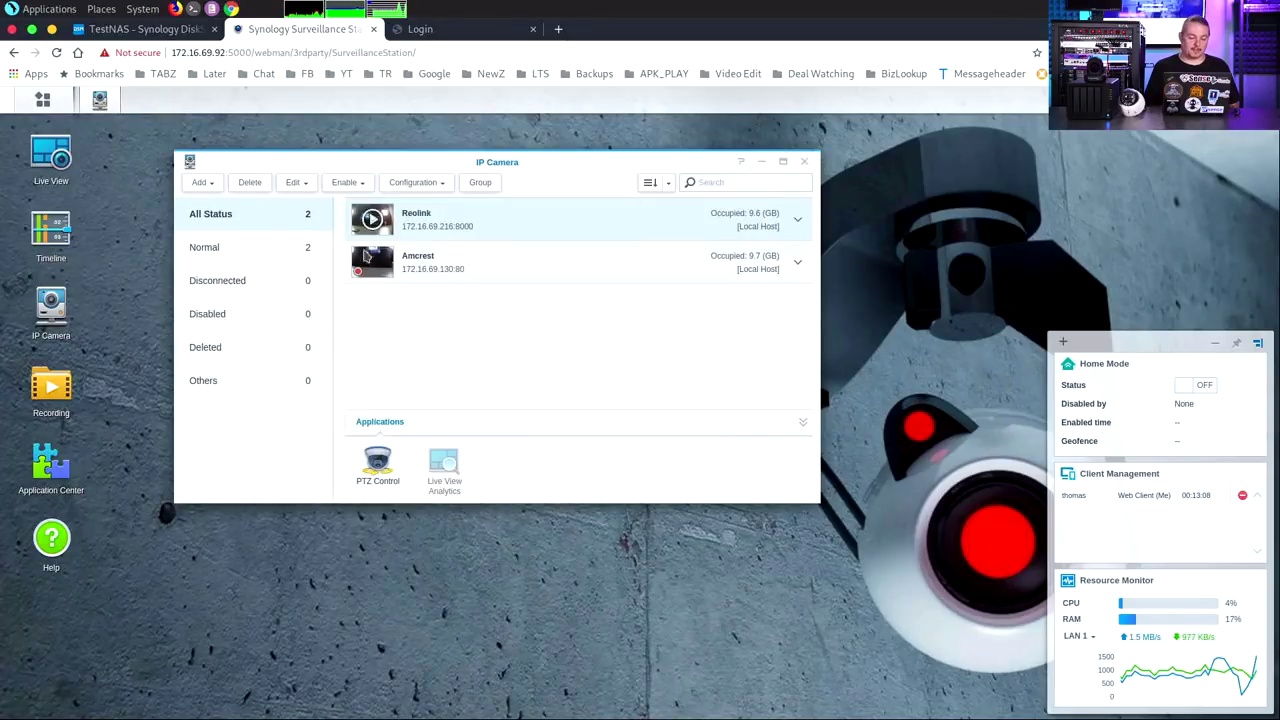
# Open PTZ Control for the Amcrest camera and test presets SYNO1, SYNO2 and SYNO0.
pyautogui.click(430, 268)
pyautogui.click(368, 478)
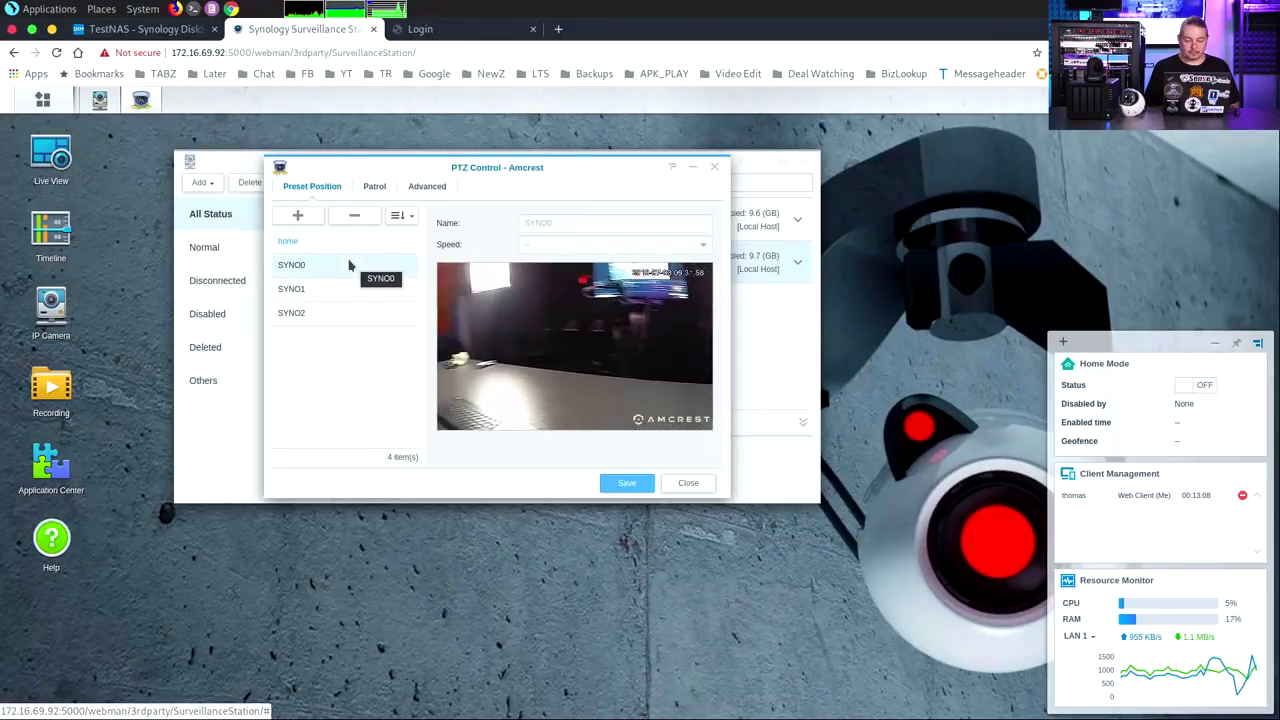
pyautogui.click(348, 292)
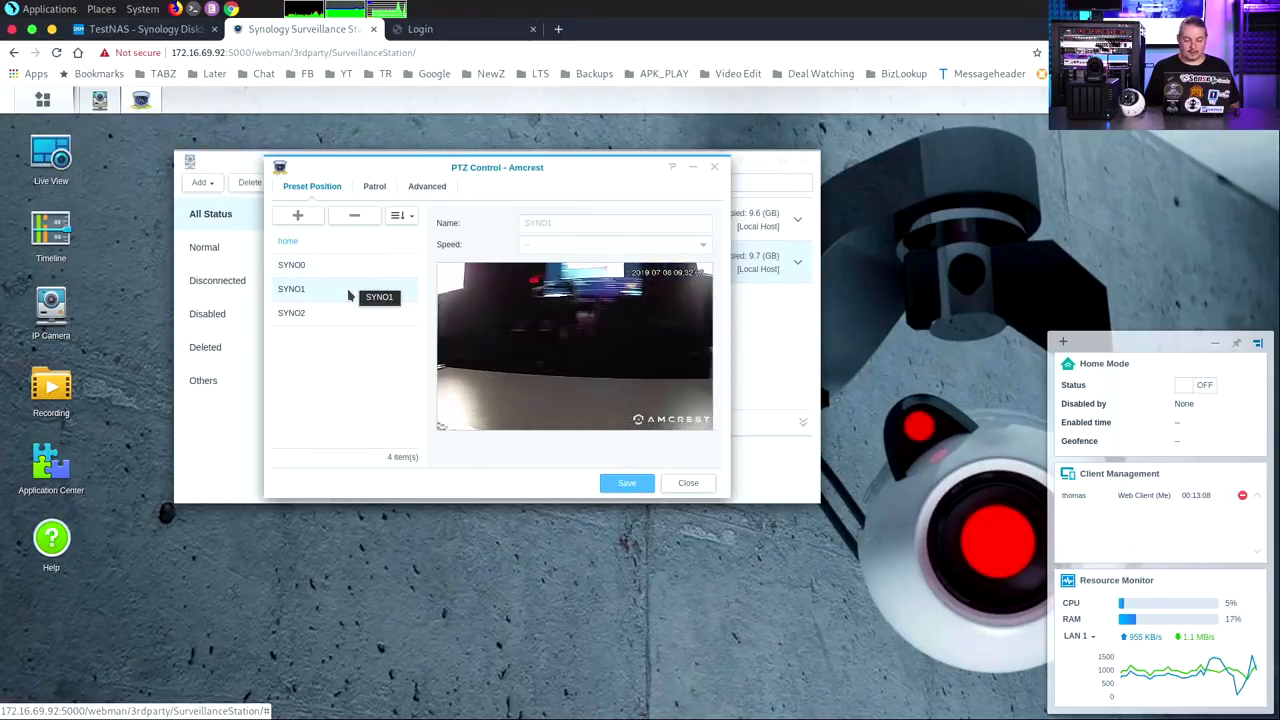
pyautogui.click(345, 316)
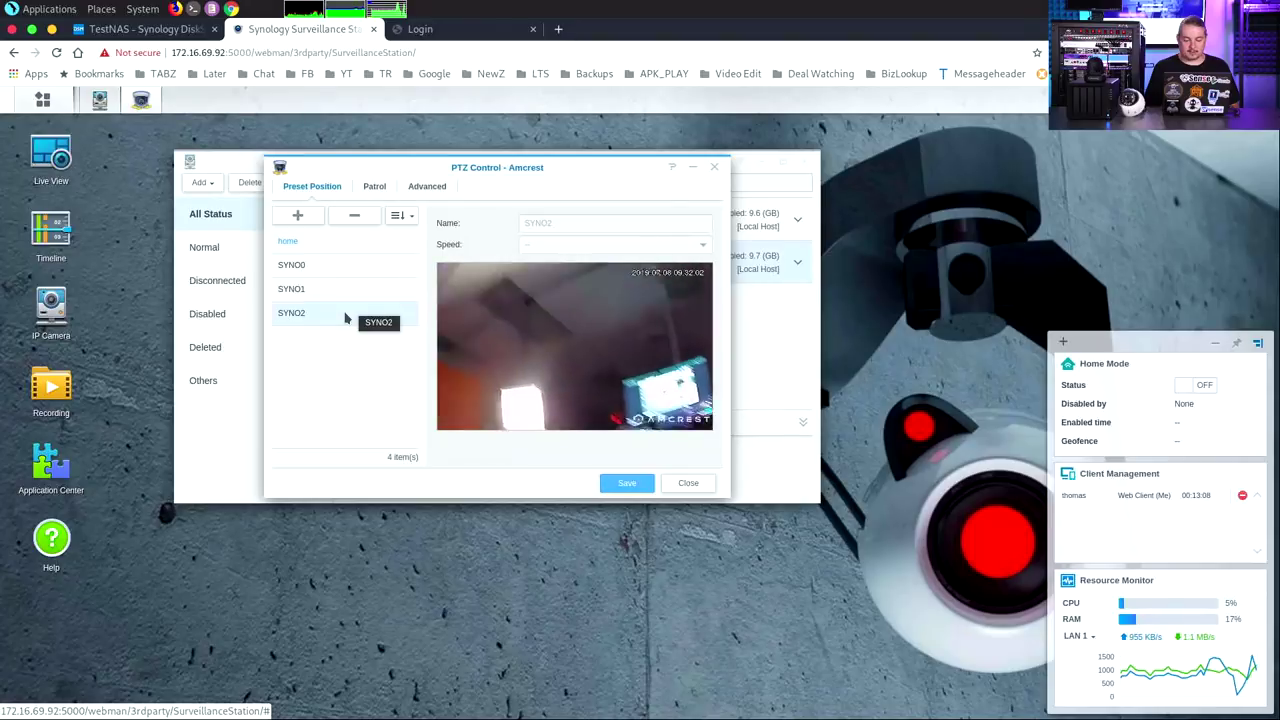
pyautogui.click(345, 291)
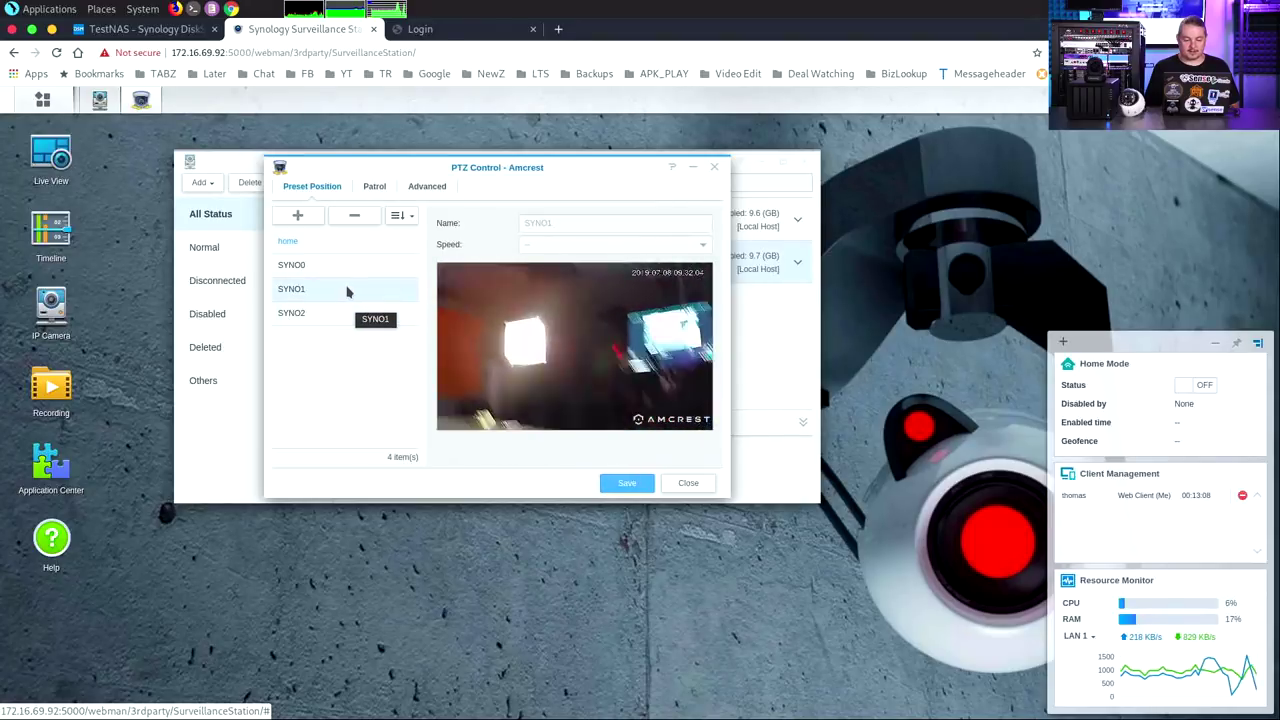
pyautogui.click(348, 267)
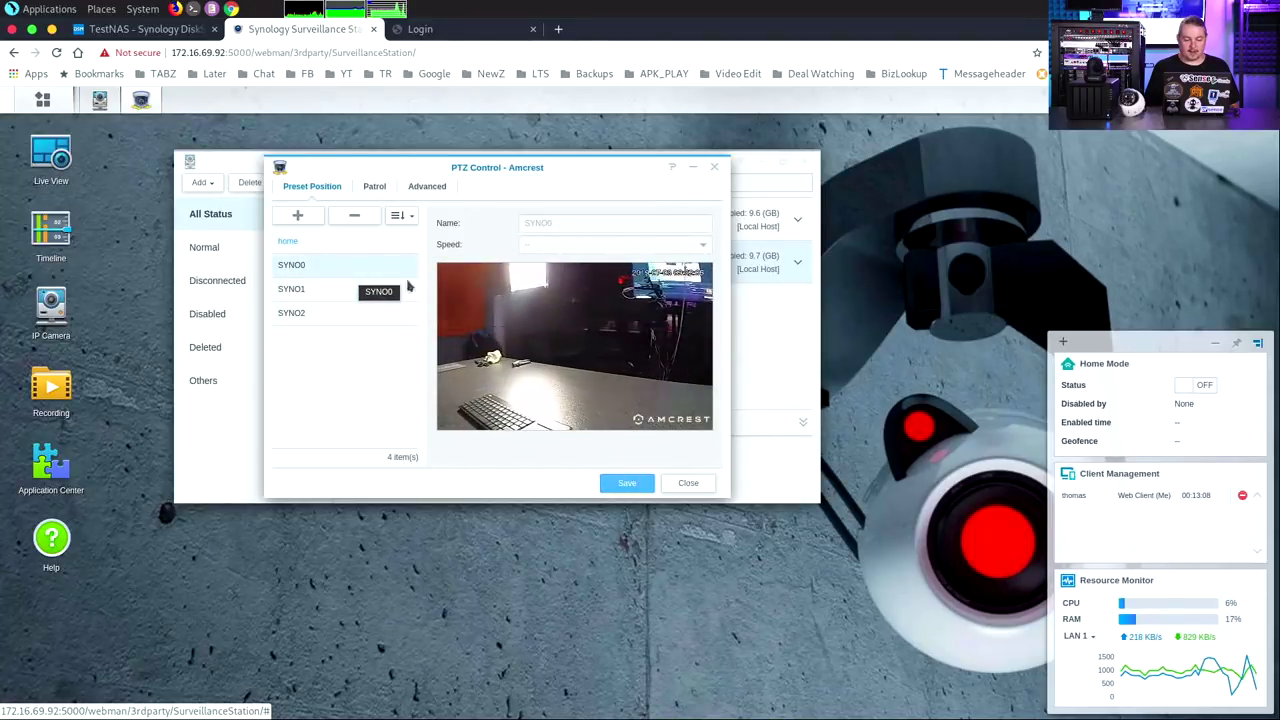
# Add a new preset aimed at the presenter, name it 'Look At Tom', and save it.
pyautogui.click(315, 219)
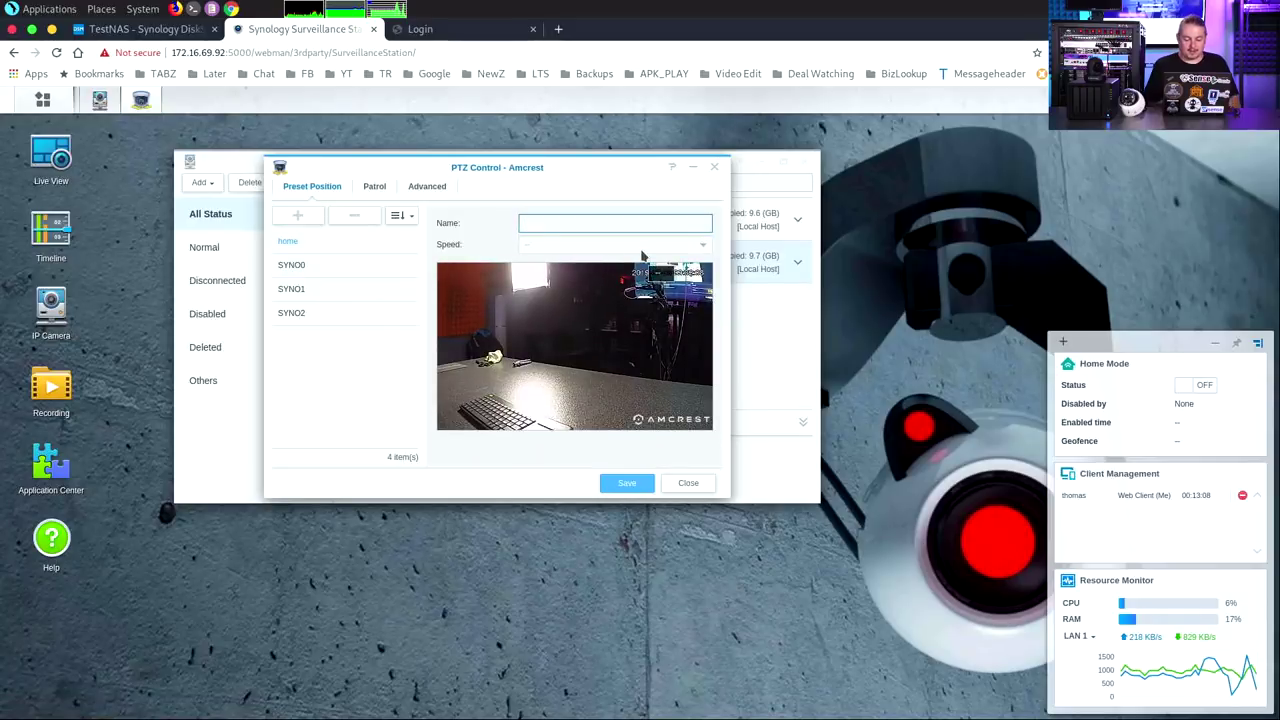
pyautogui.write('Test')
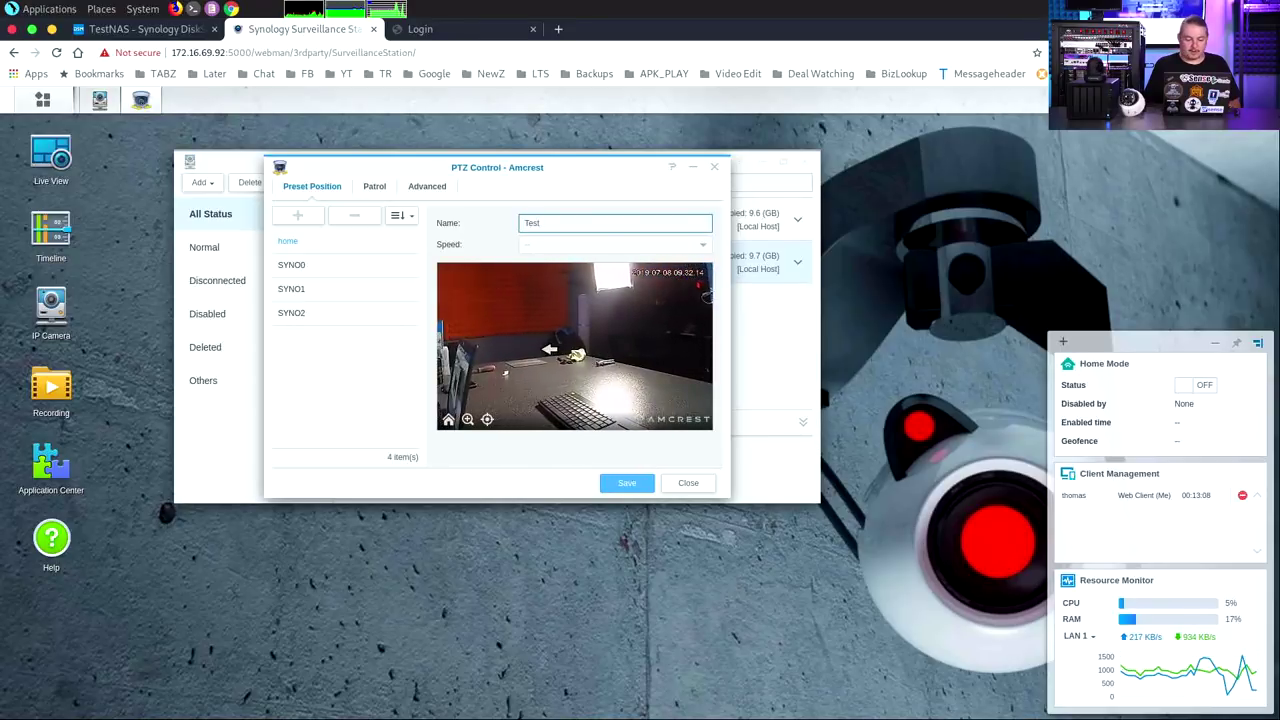
pyautogui.click(549, 349)
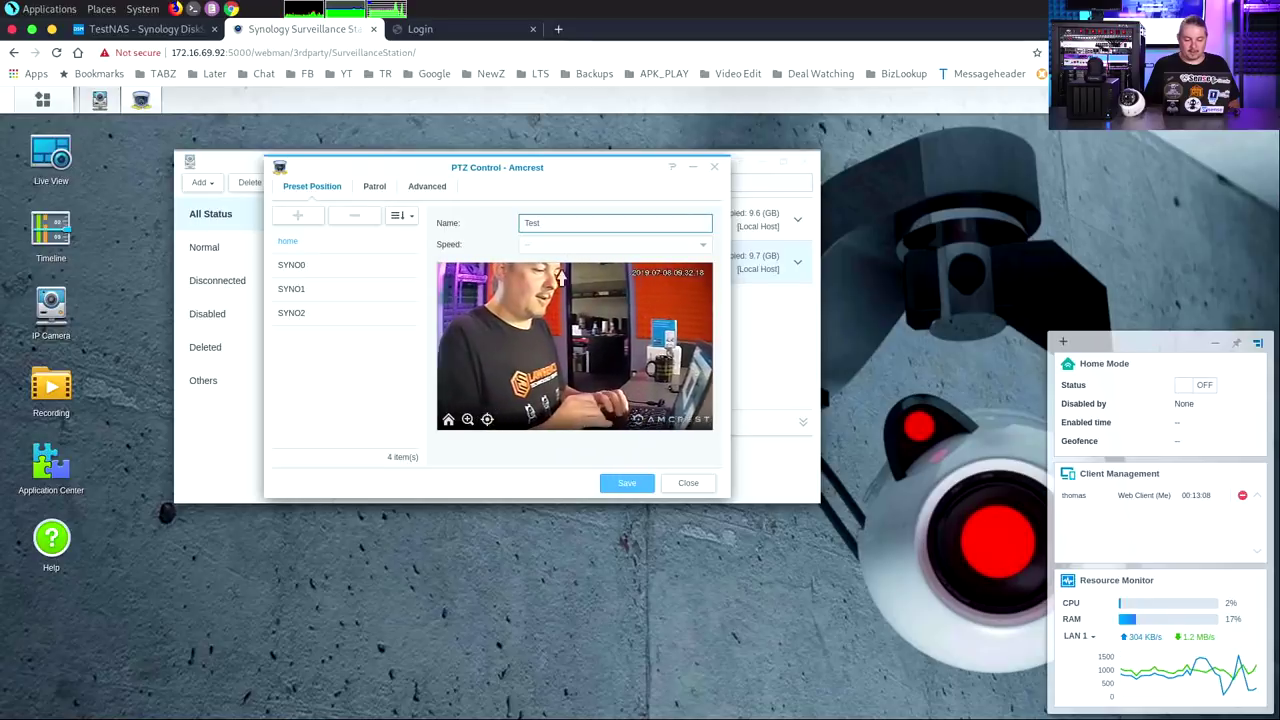
pyautogui.hotkey('ctrl', 'a')
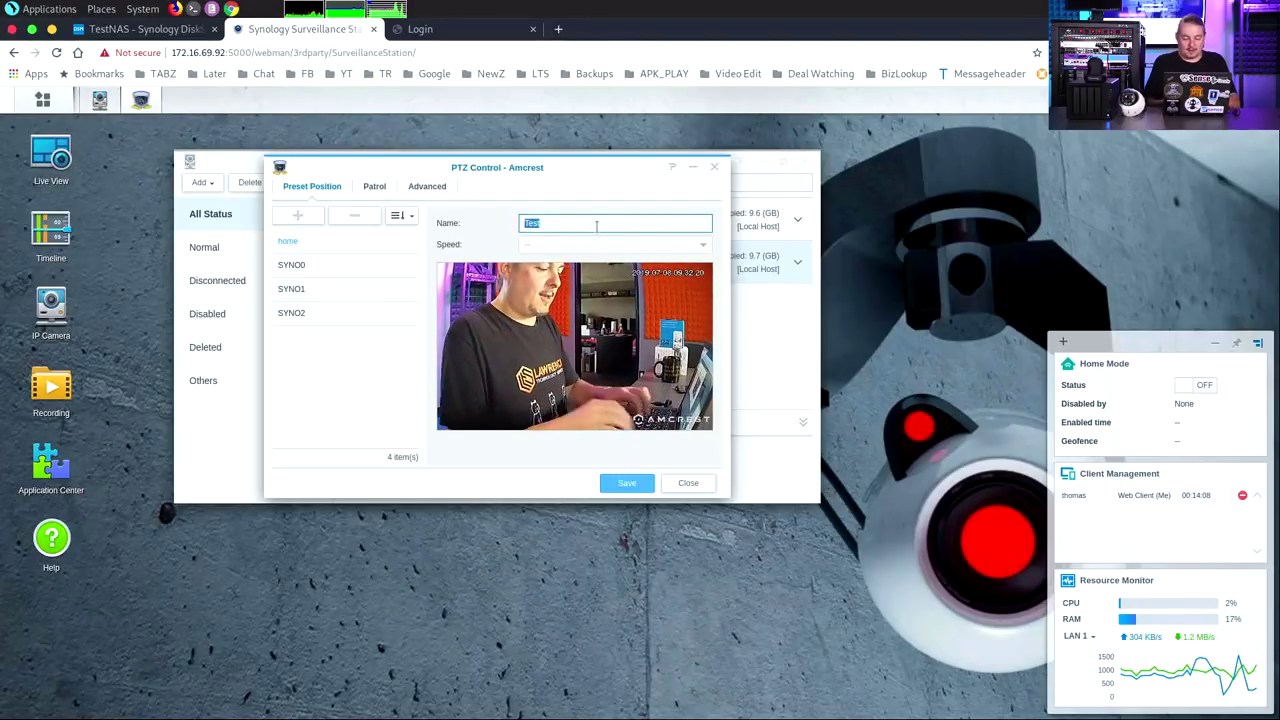
pyautogui.write('T')
pyautogui.press('BackSpace')
pyautogui.write('Look')
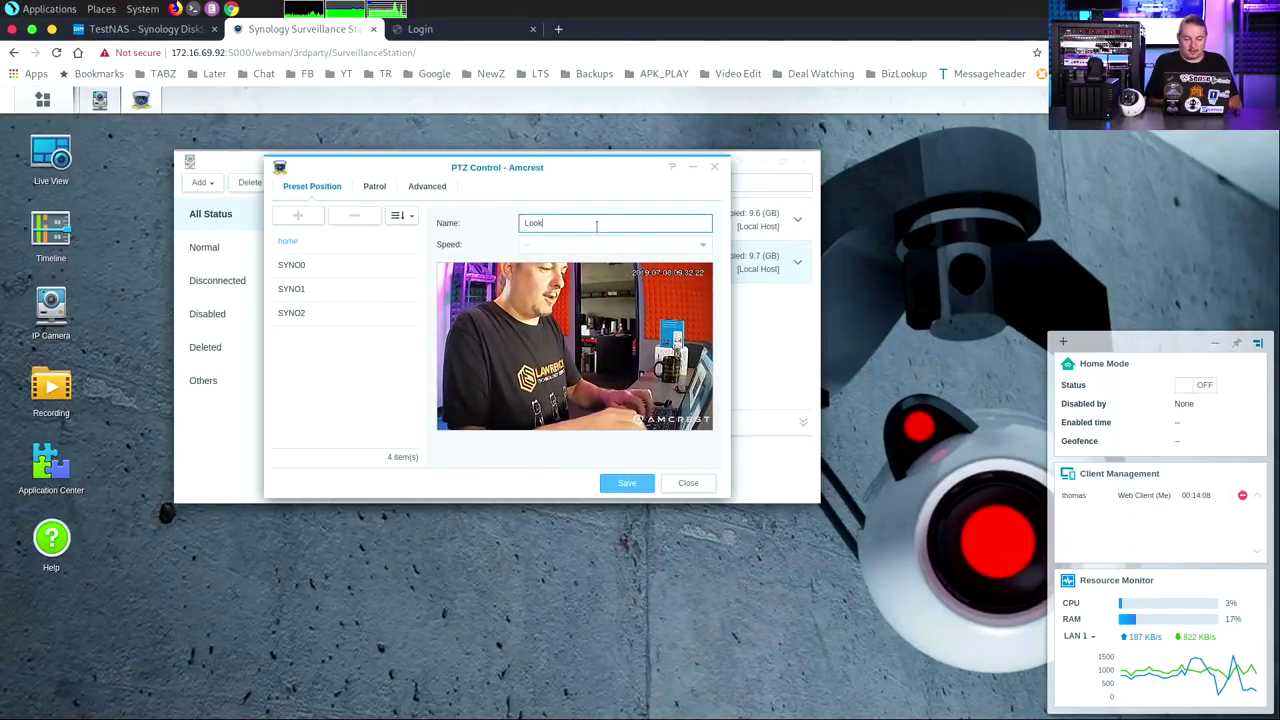
pyautogui.write(' At Tom')
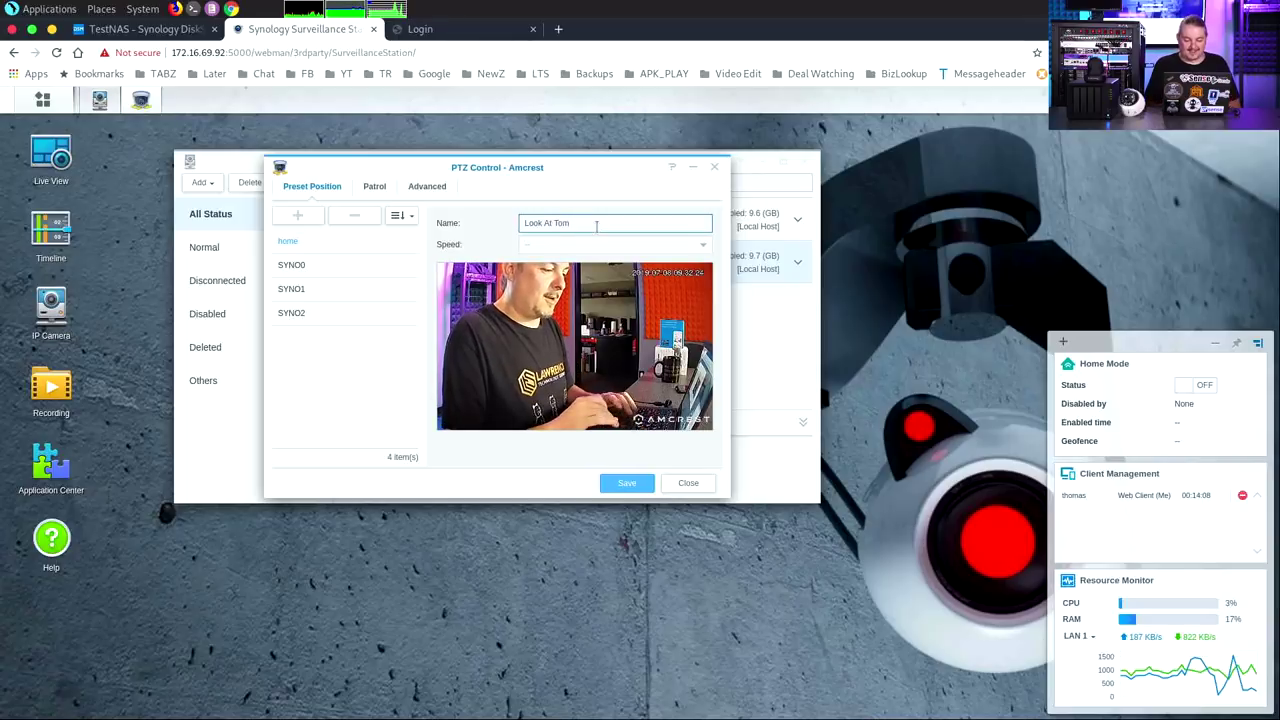
pyautogui.click(627, 484)
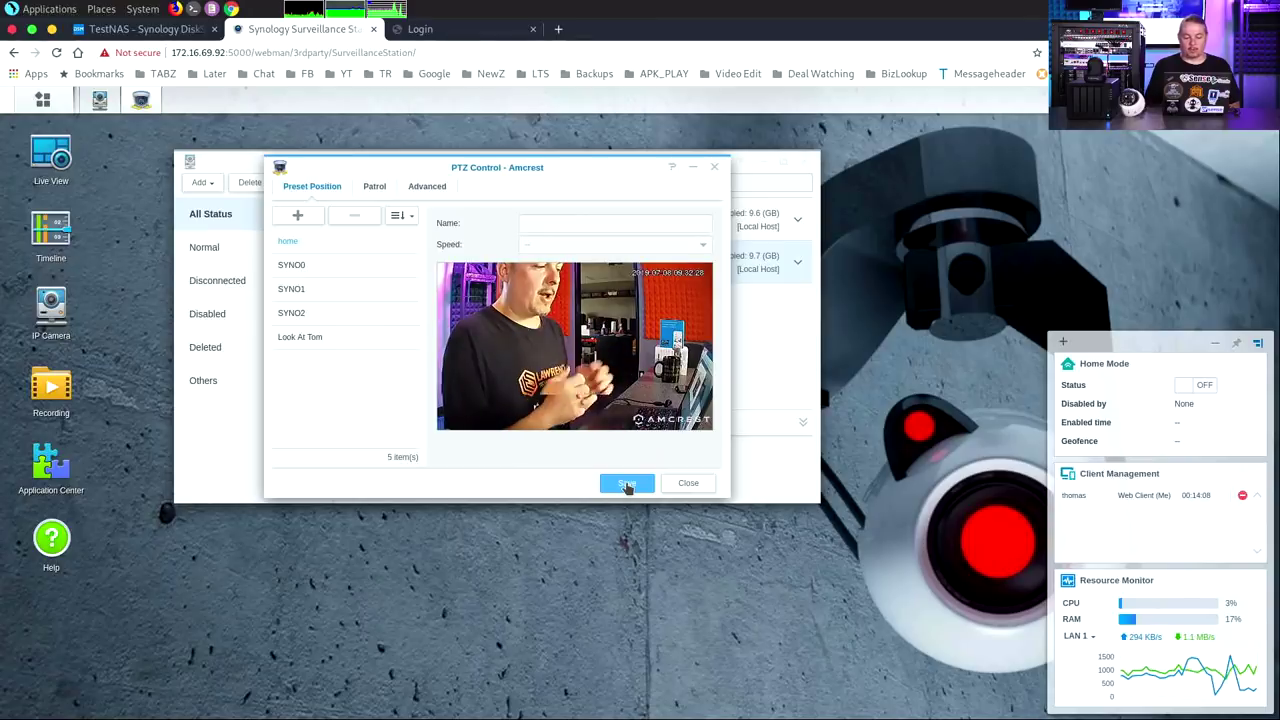
# Check the Amcrest patrol settings and cycle through presets SYNO2, 'Look At Tom', SYNO1 and SYNO0.
pyautogui.click(301, 318)
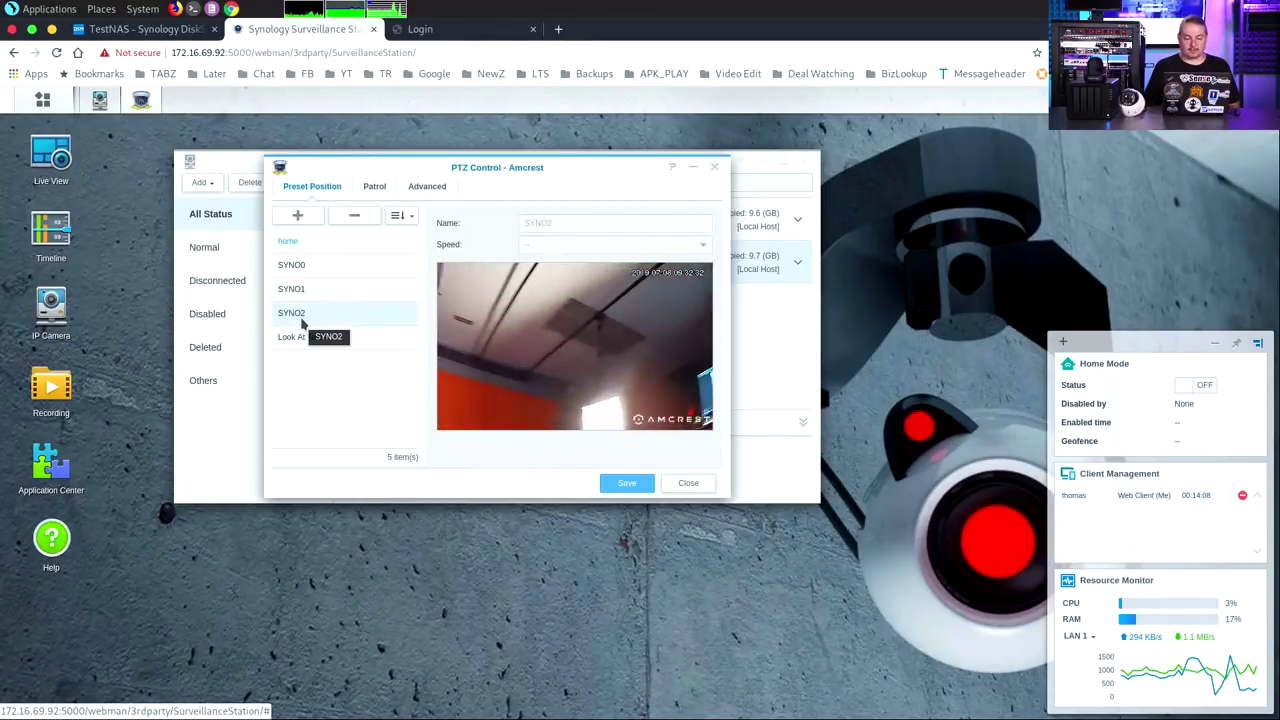
pyautogui.click(378, 188)
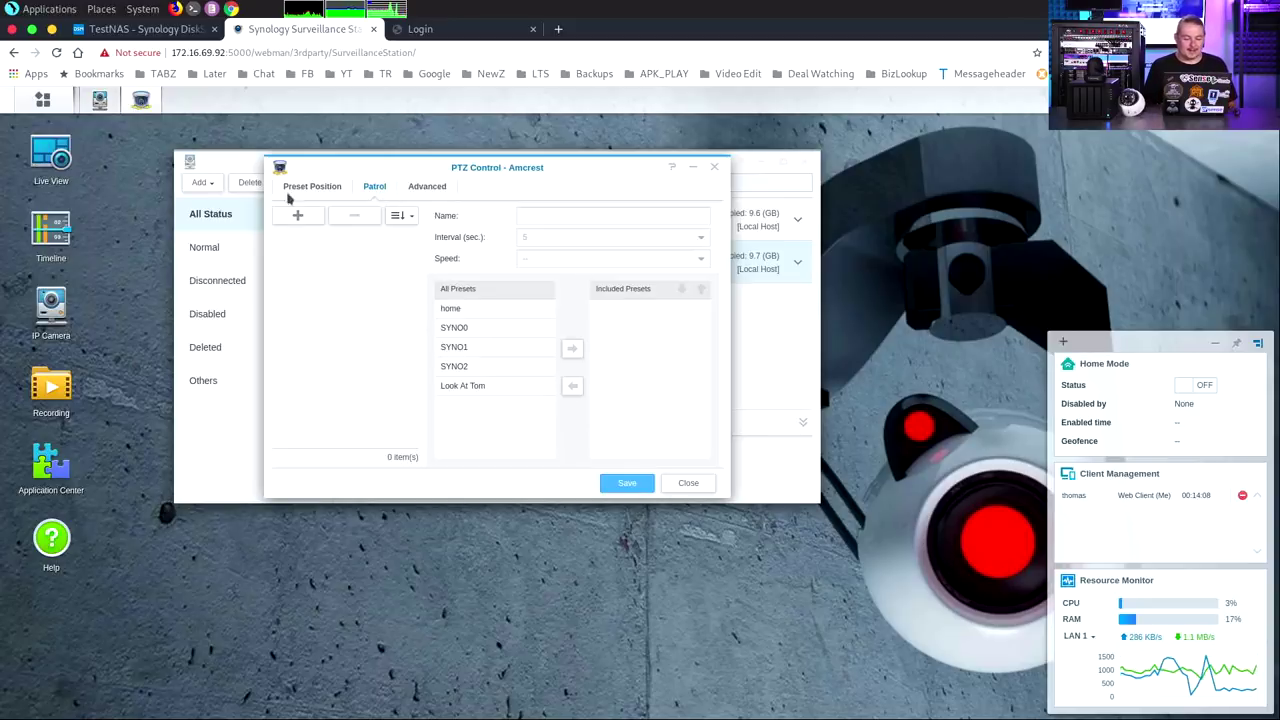
pyautogui.click(332, 188)
pyautogui.click(318, 313)
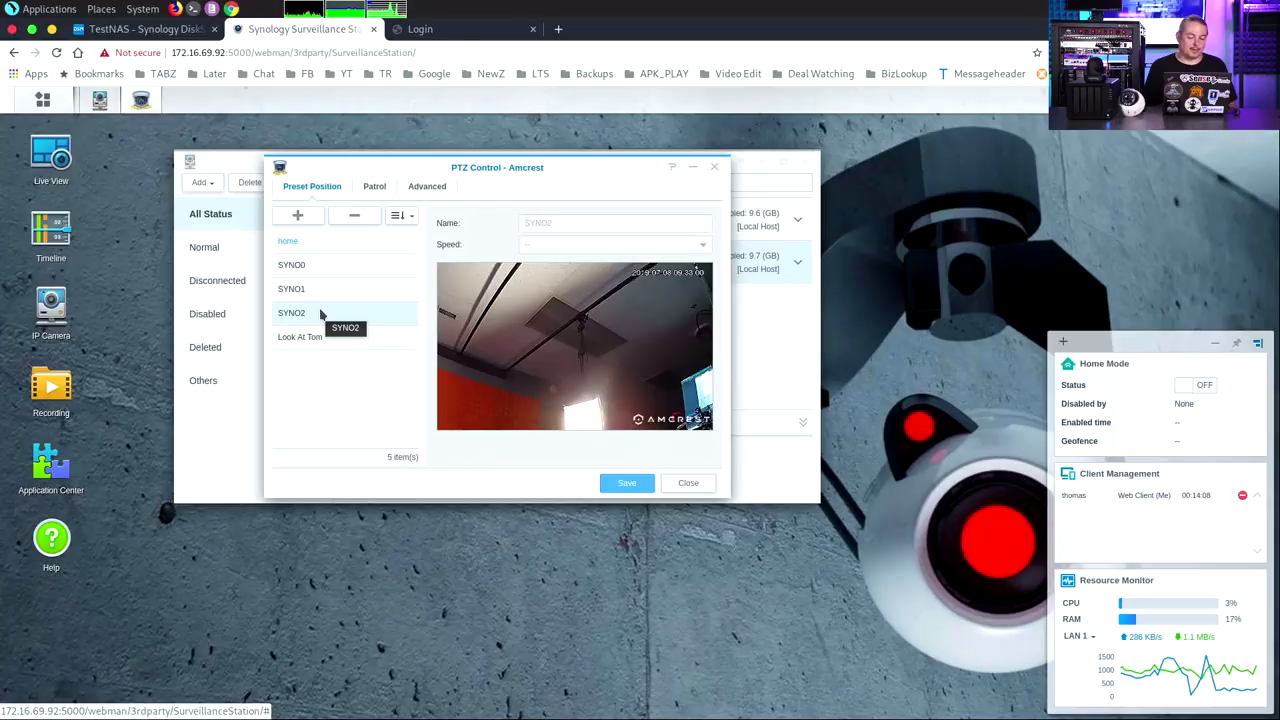
pyautogui.click(325, 341)
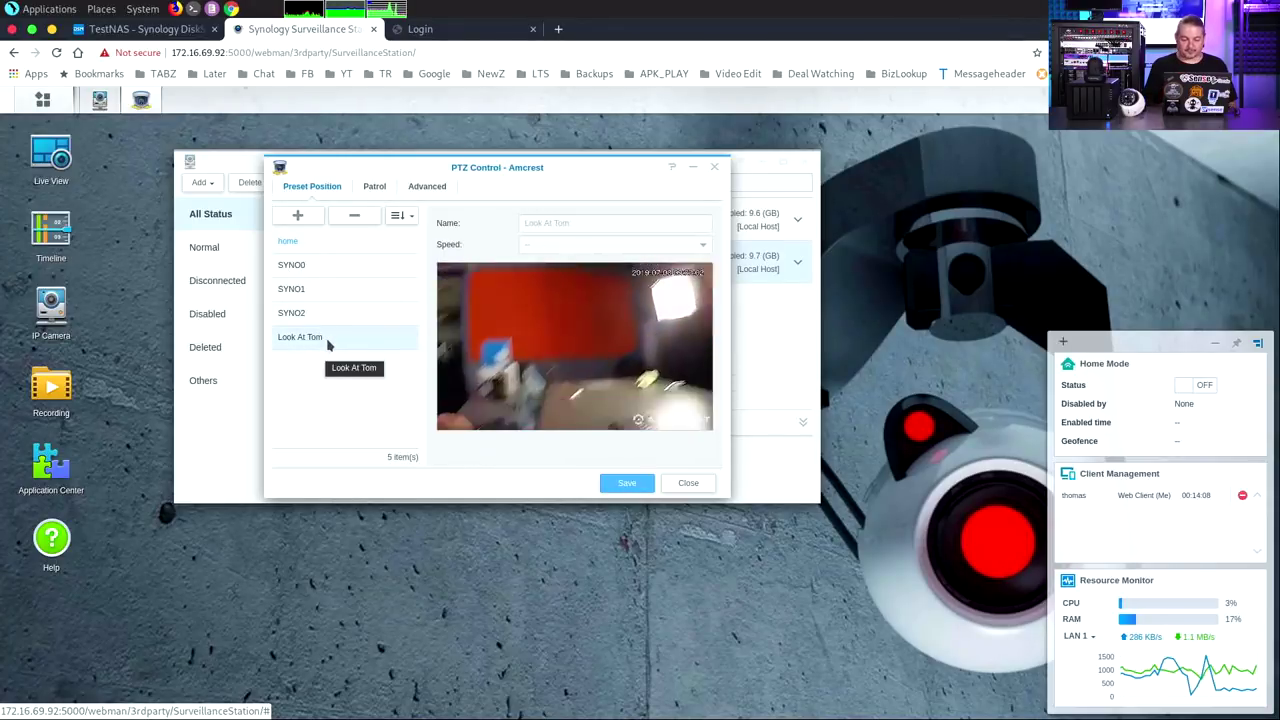
pyautogui.click(328, 316)
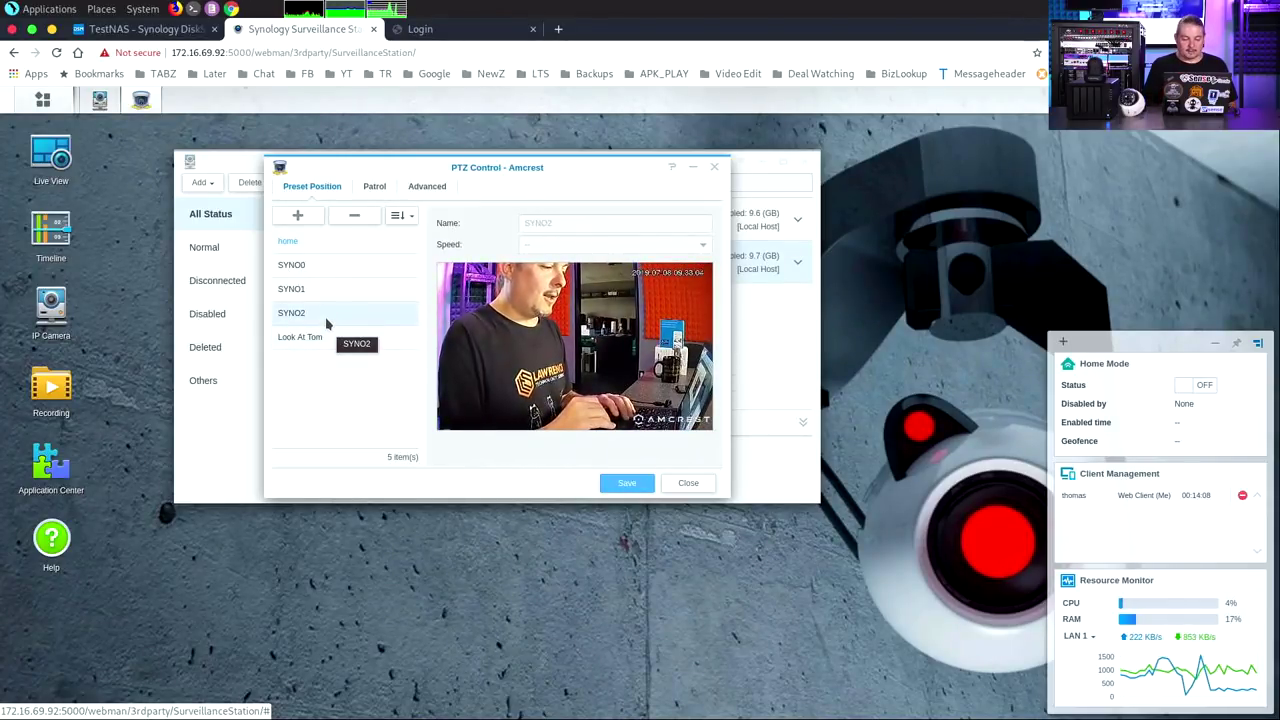
pyautogui.click(352, 292)
pyautogui.click(352, 266)
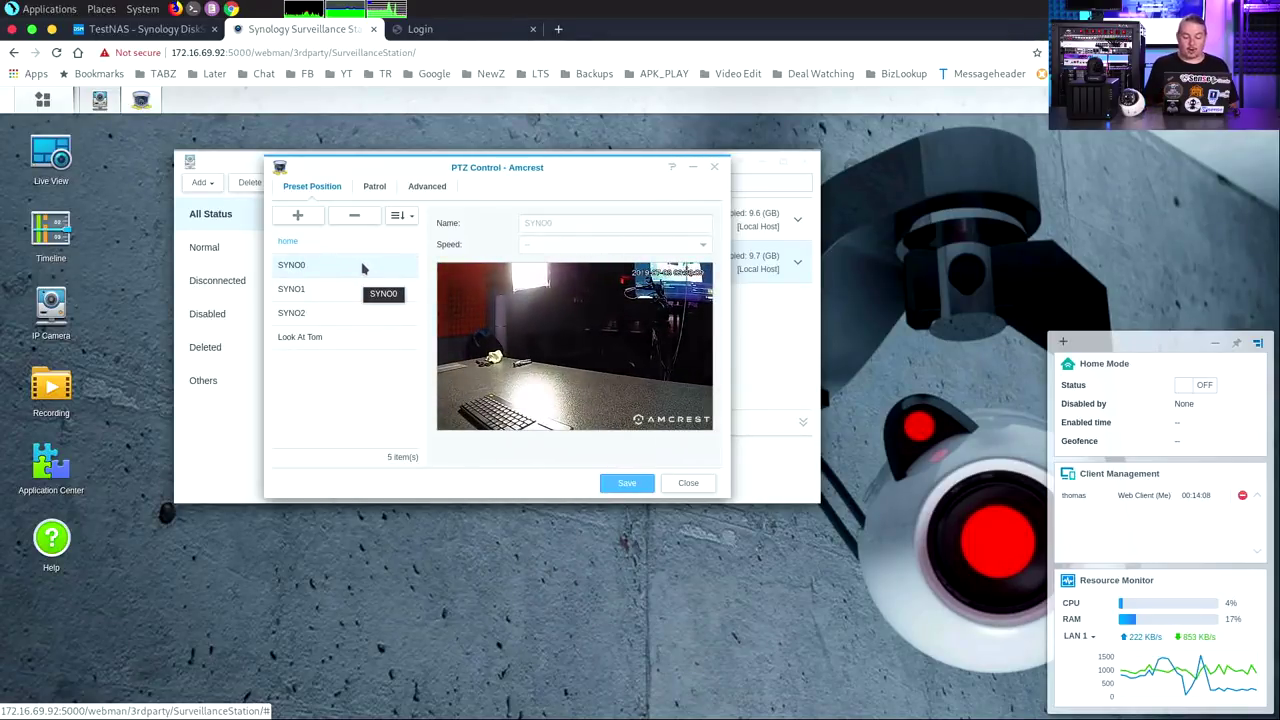
# Save the Amcrest PTZ settings, close PTZ Control, select Reolink, and close the IP Camera list.
pyautogui.click(622, 486)
pyautogui.click(699, 486)
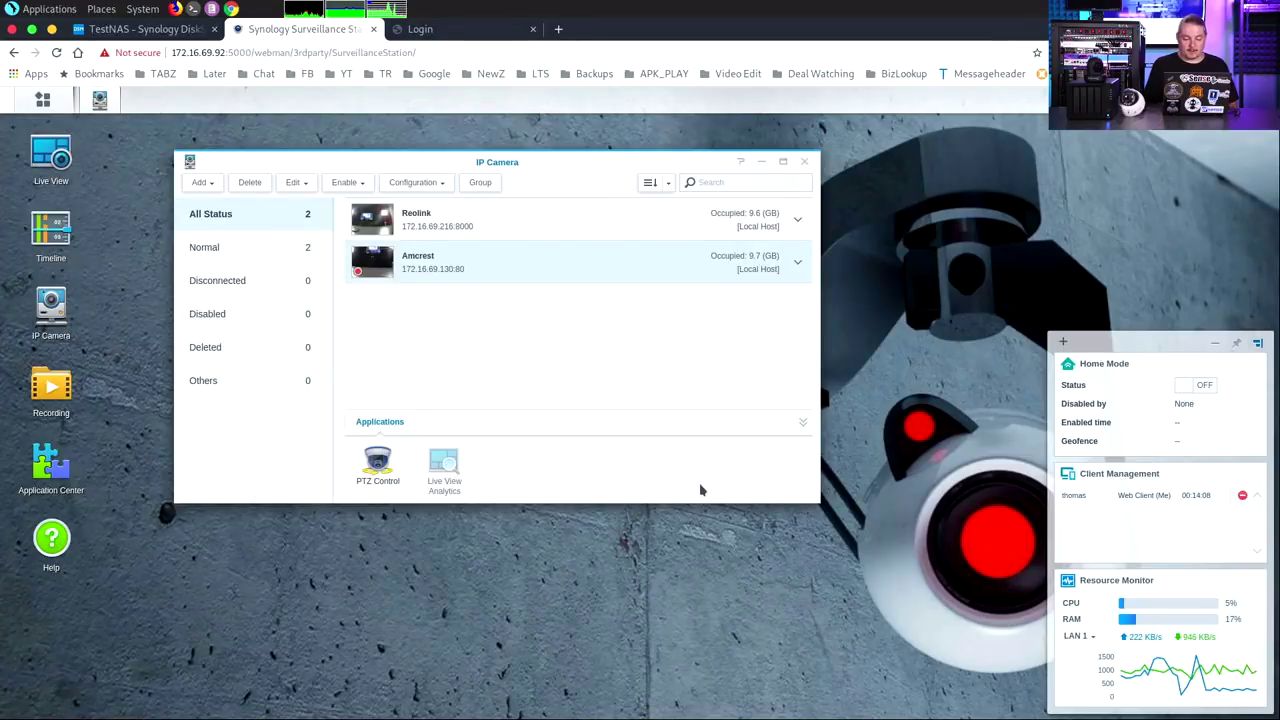
pyautogui.click(505, 232)
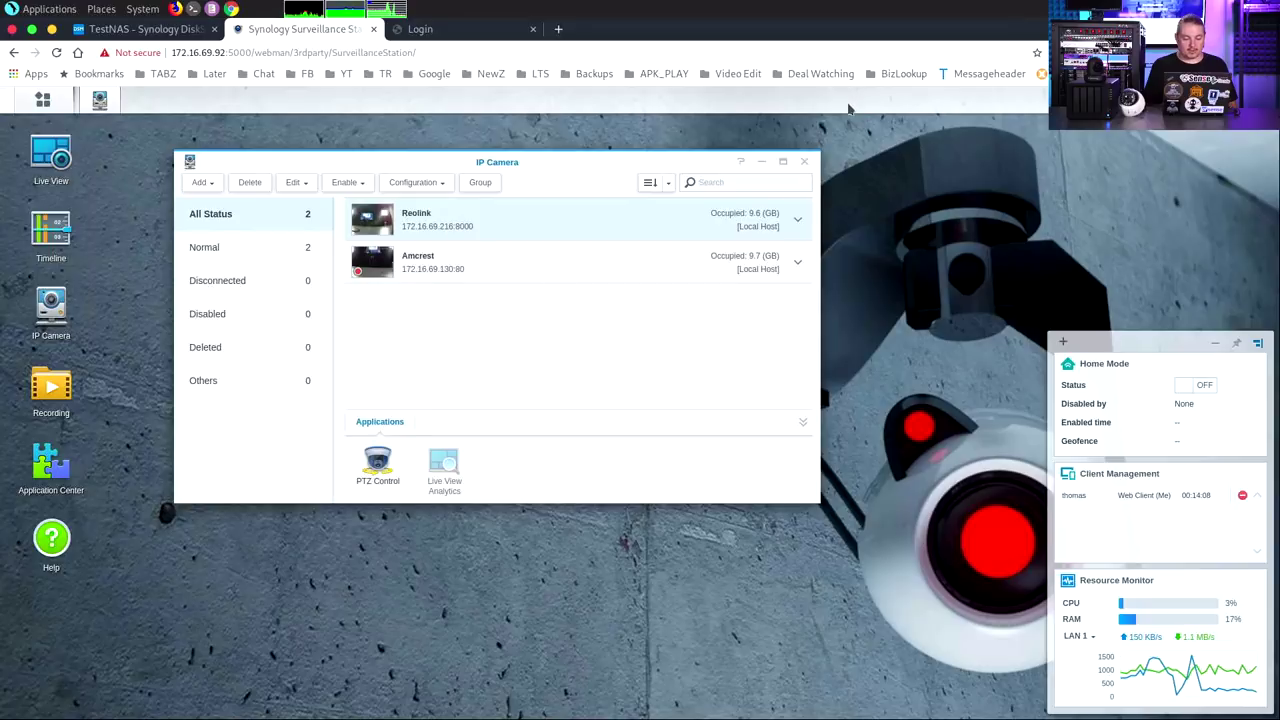
pyautogui.click(807, 162)
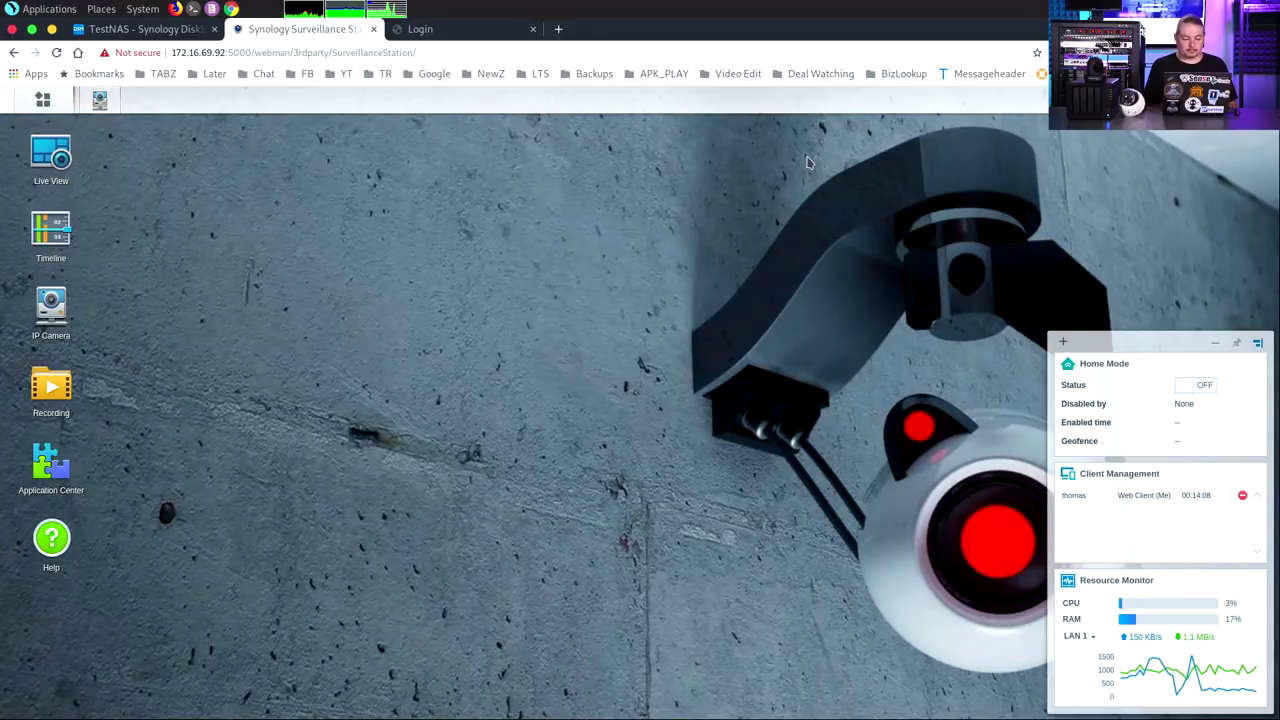
# Open Live View and briefly open the camera list from the Reolink feed's Edit gear.
pyautogui.click(60, 158)
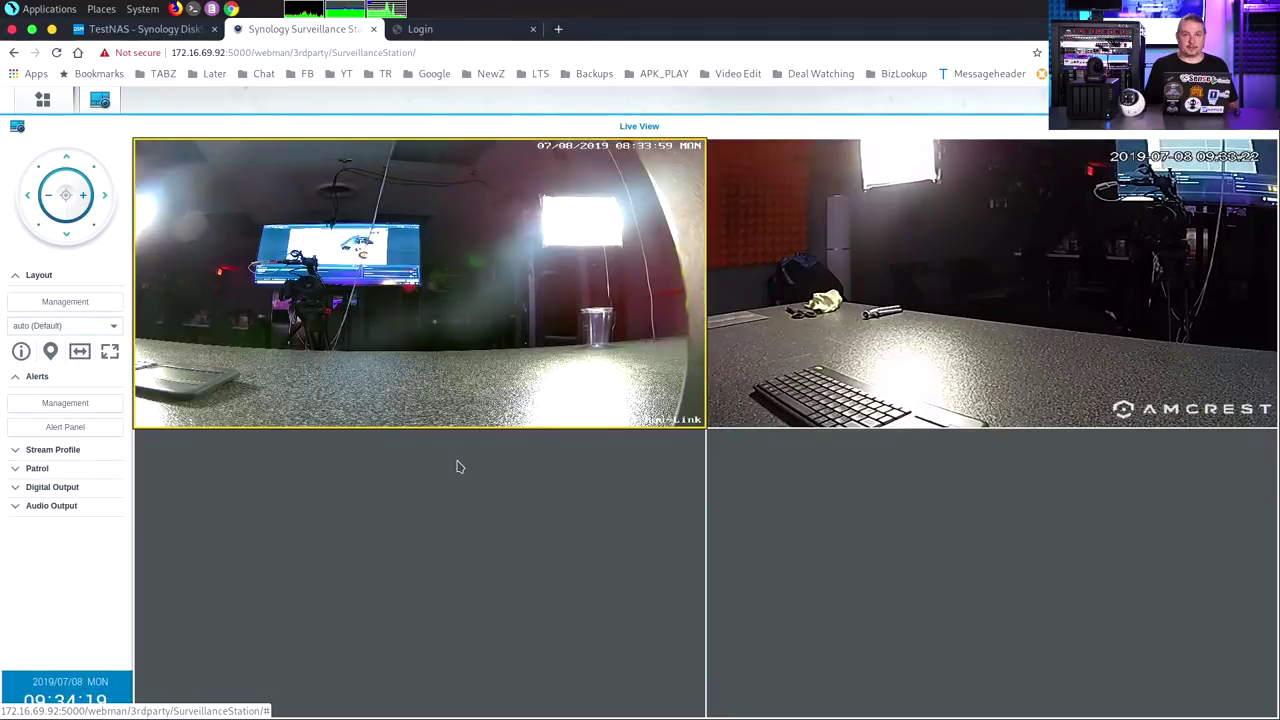
pyautogui.moveTo(438, 300)
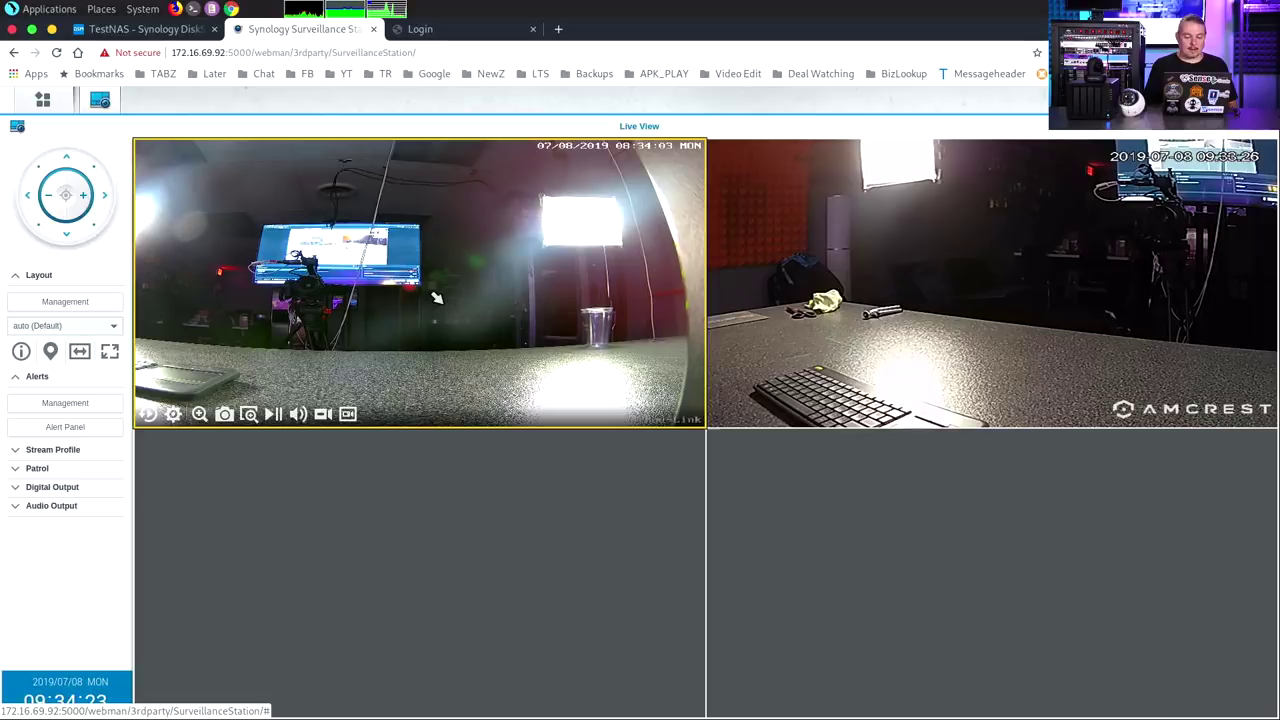
pyautogui.click(176, 416)
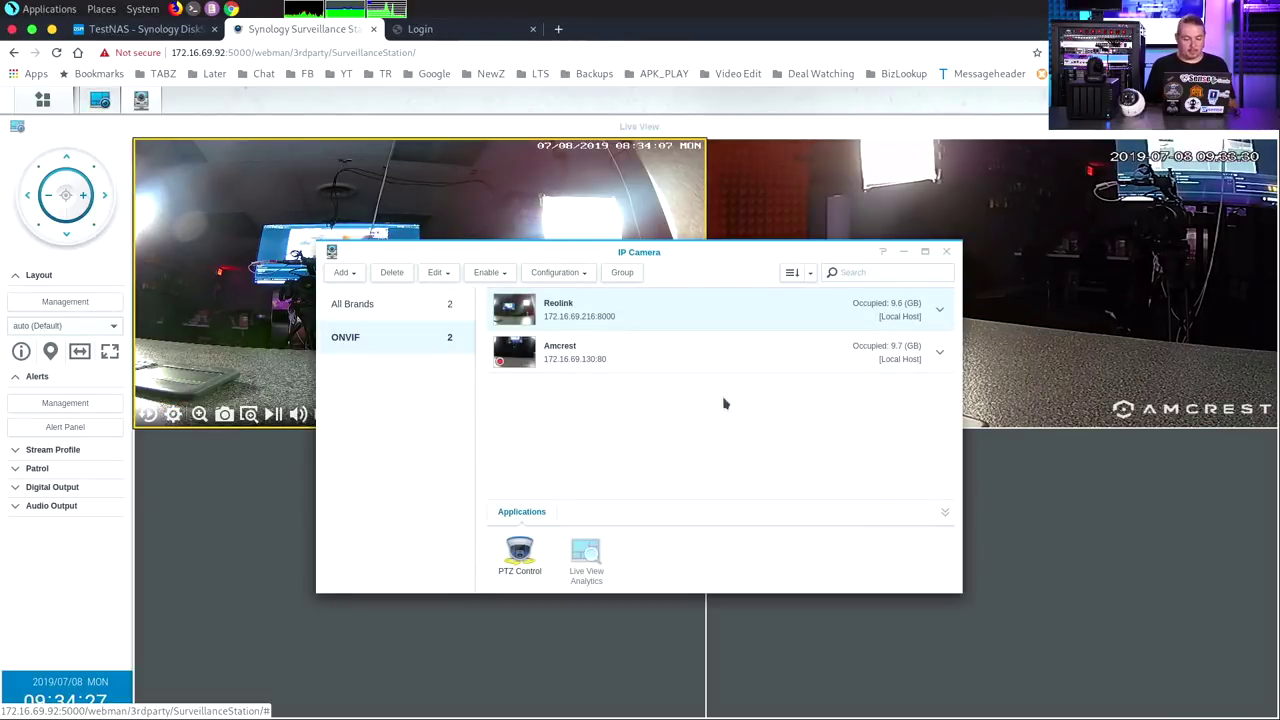
pyautogui.click(946, 251)
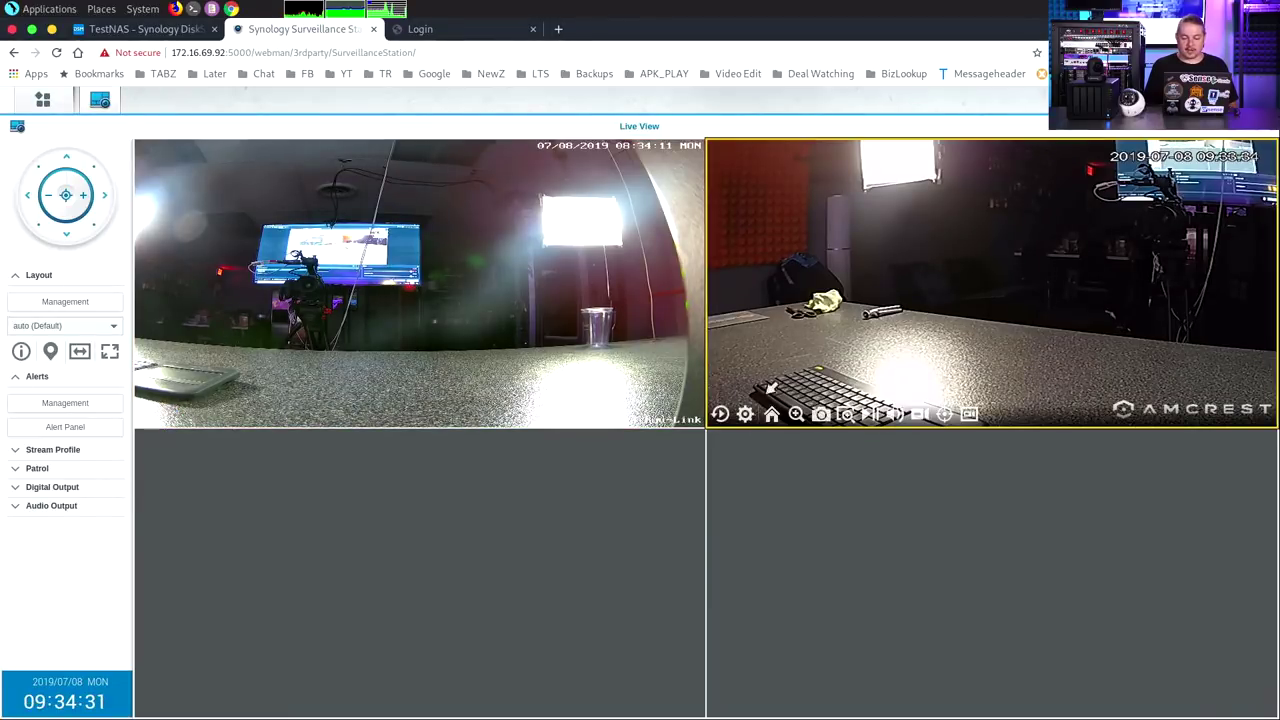
# From the Amcrest feed's Edit gear, select the Amcrest camera and open its PTZ Control.
pyautogui.click(743, 421)
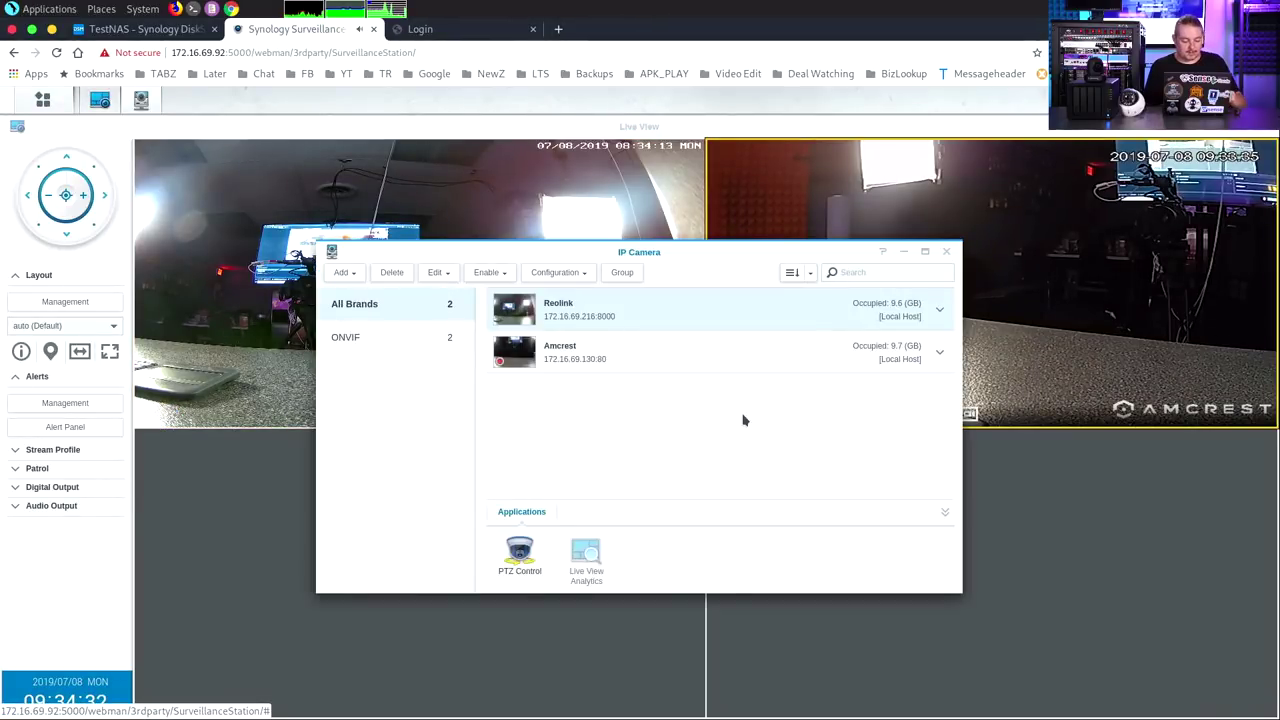
pyautogui.press('XF86AudioRaiseVolume')
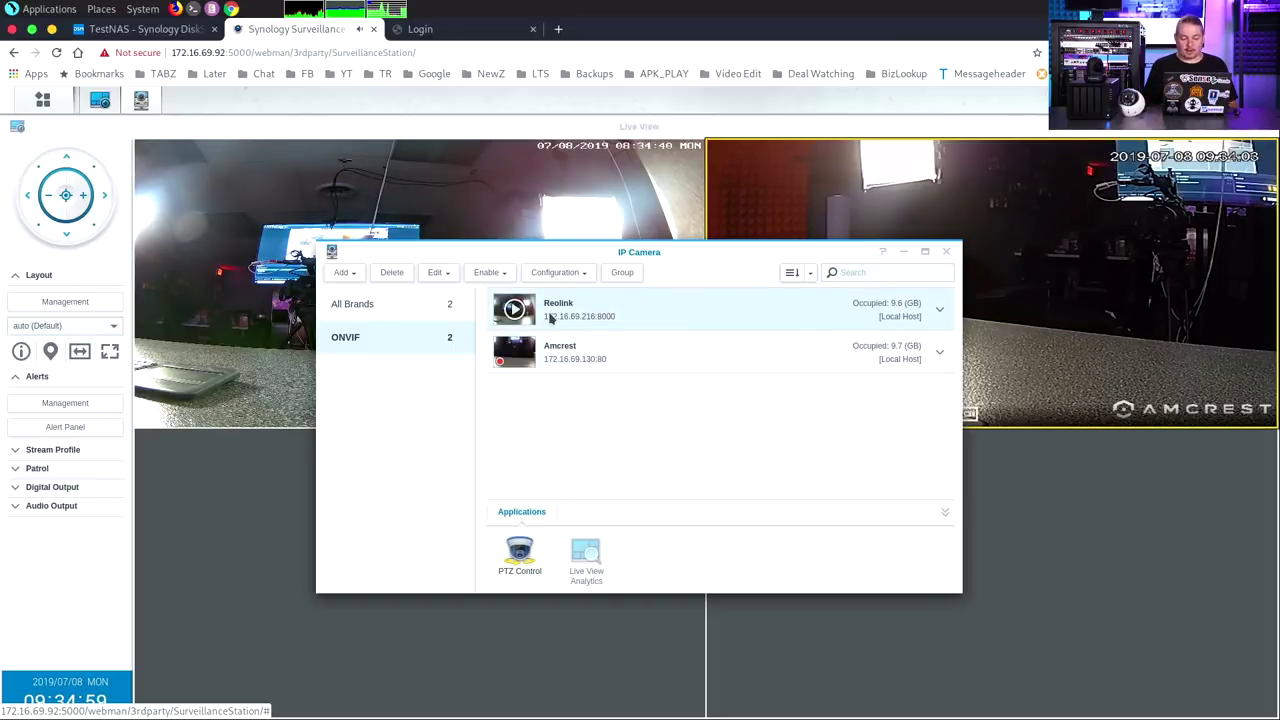
pyautogui.click(572, 354)
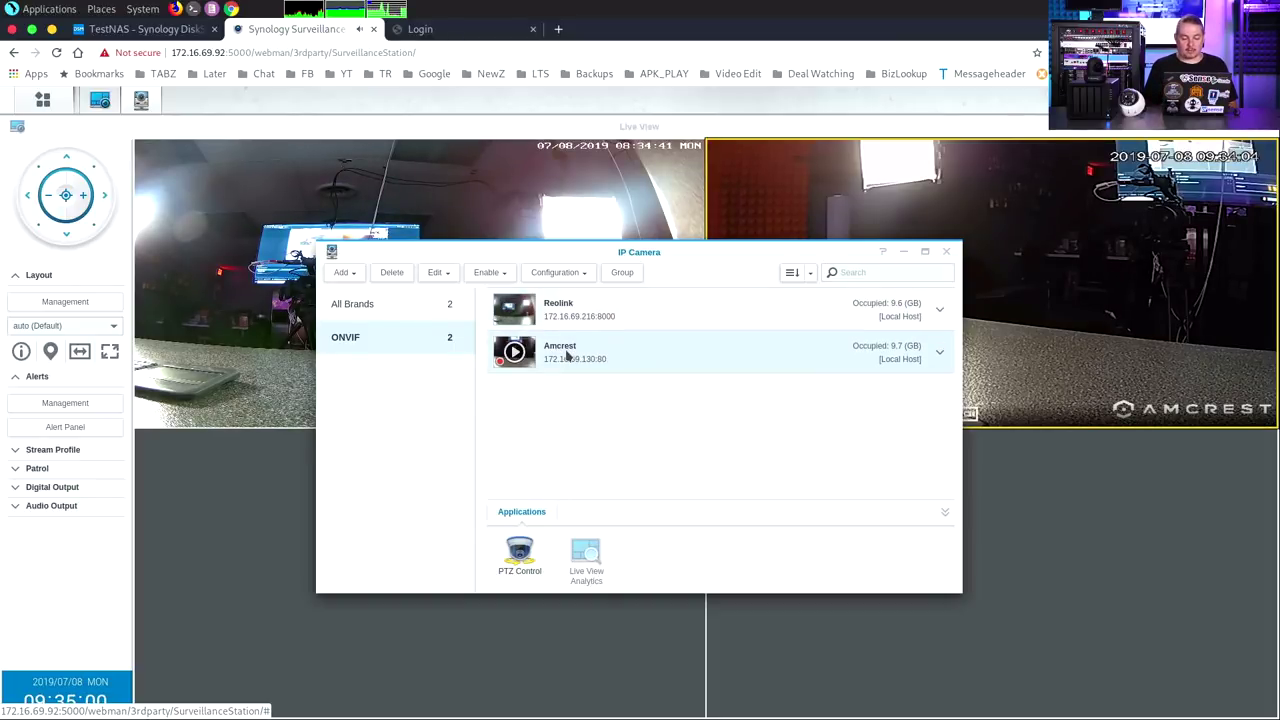
pyautogui.click(523, 560)
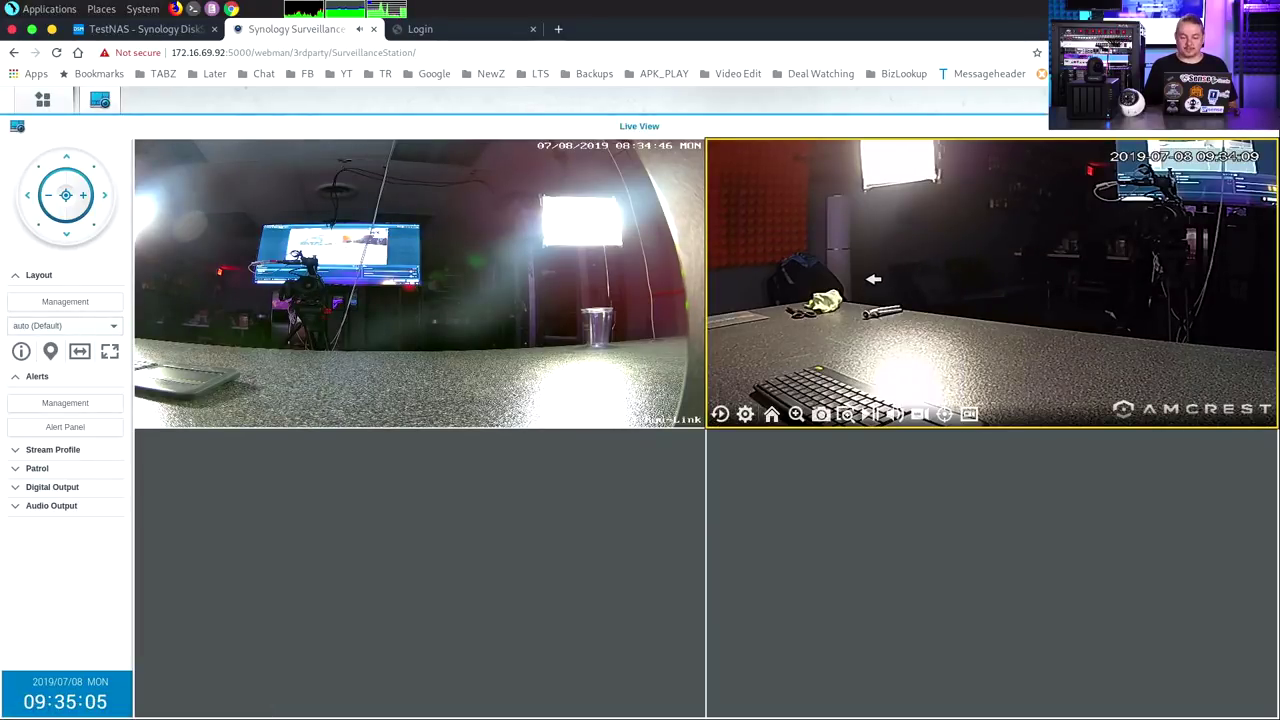
# Pan the Amcrest camera left, toggle its tile full size and back, then pan right and up.
pyautogui.click(873, 279)
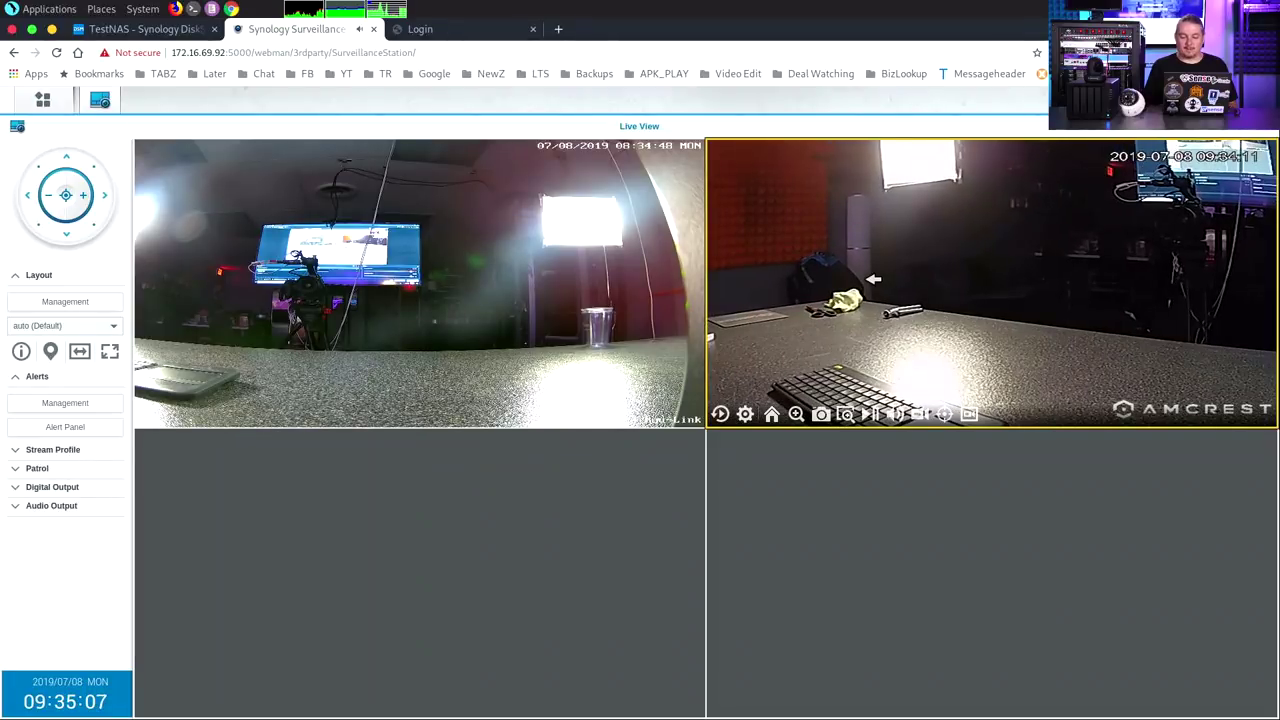
pyautogui.doubleClick(873, 279)
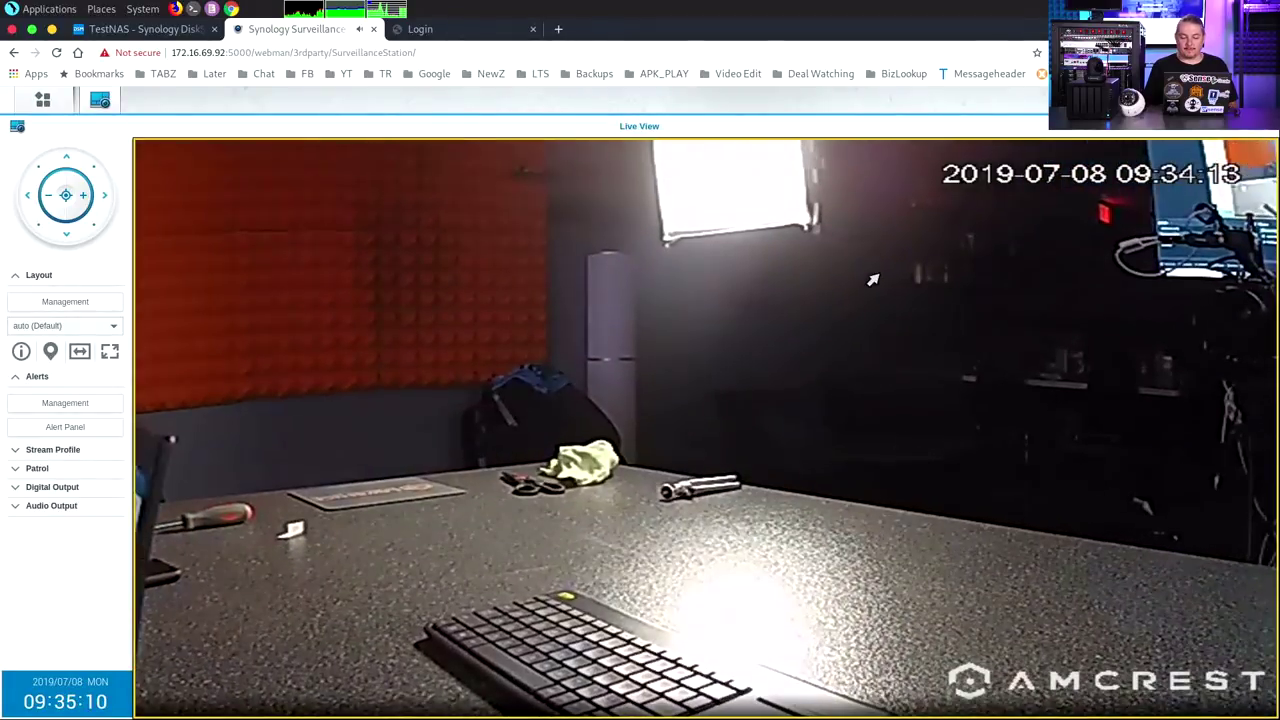
pyautogui.moveTo(774, 371)
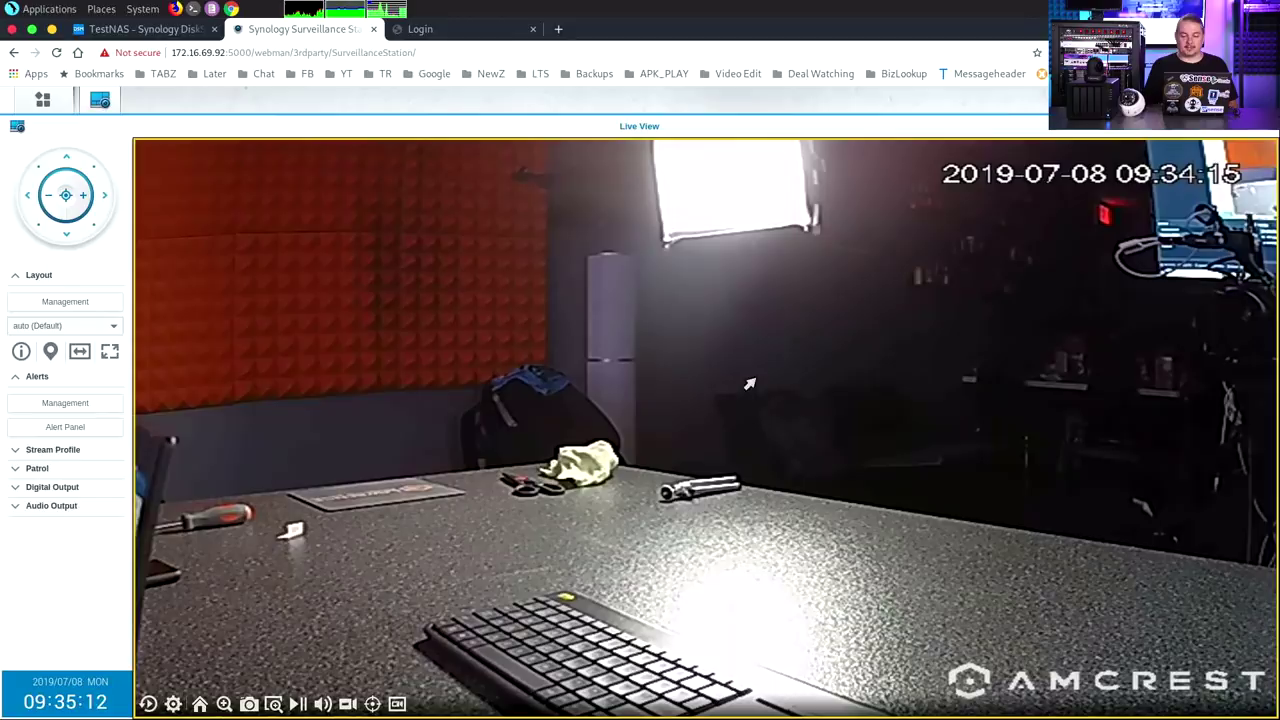
pyautogui.doubleClick(895, 463)
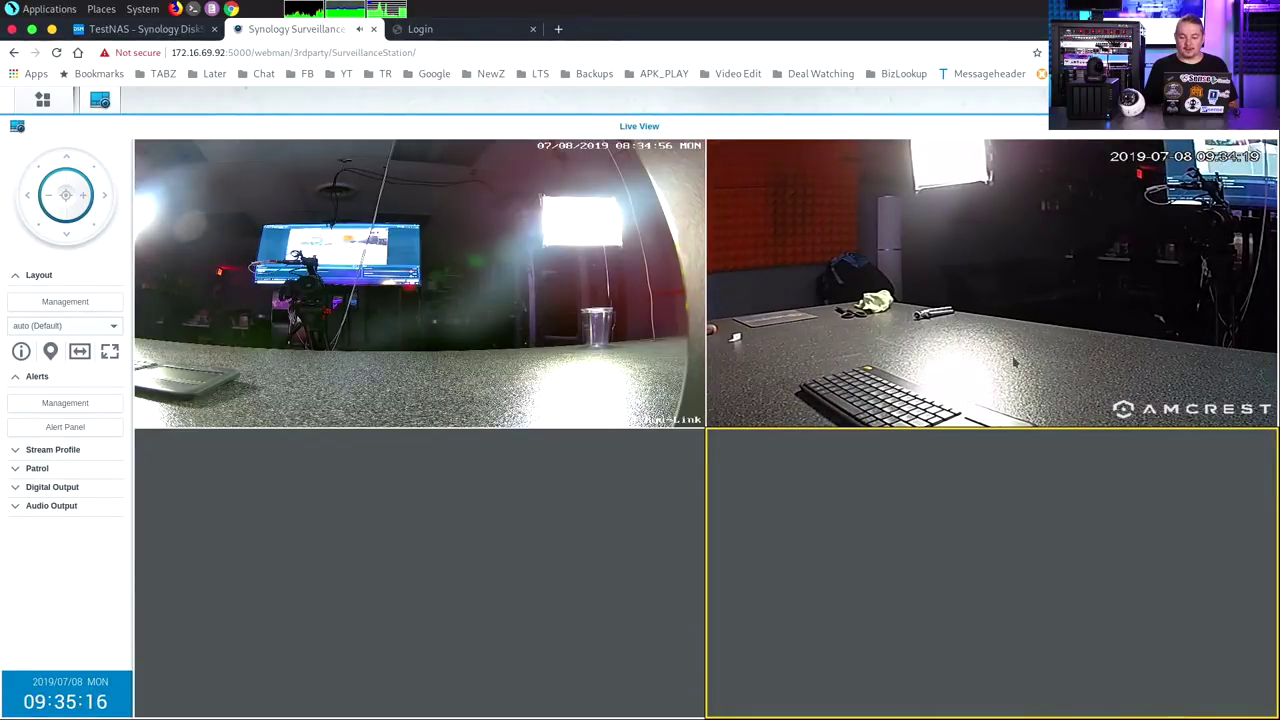
pyautogui.click(1052, 339)
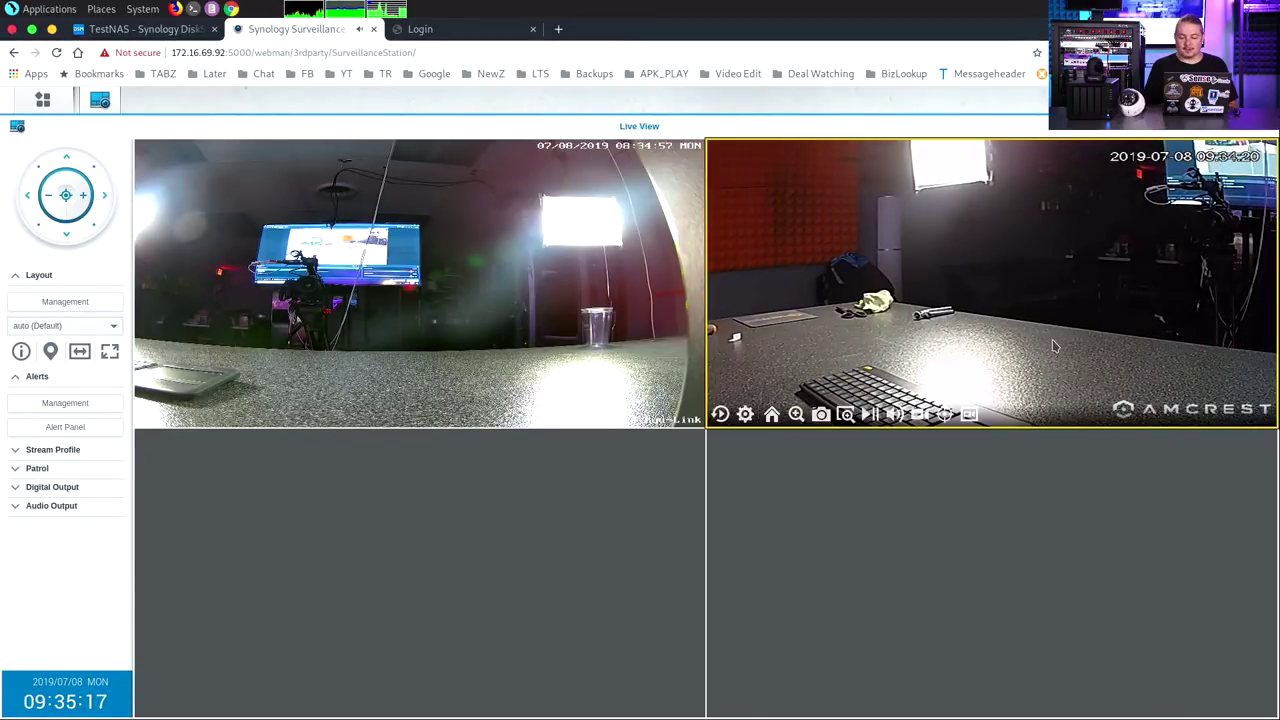
pyautogui.doubleClick(1180, 271)
pyautogui.doubleClick(1180, 271)
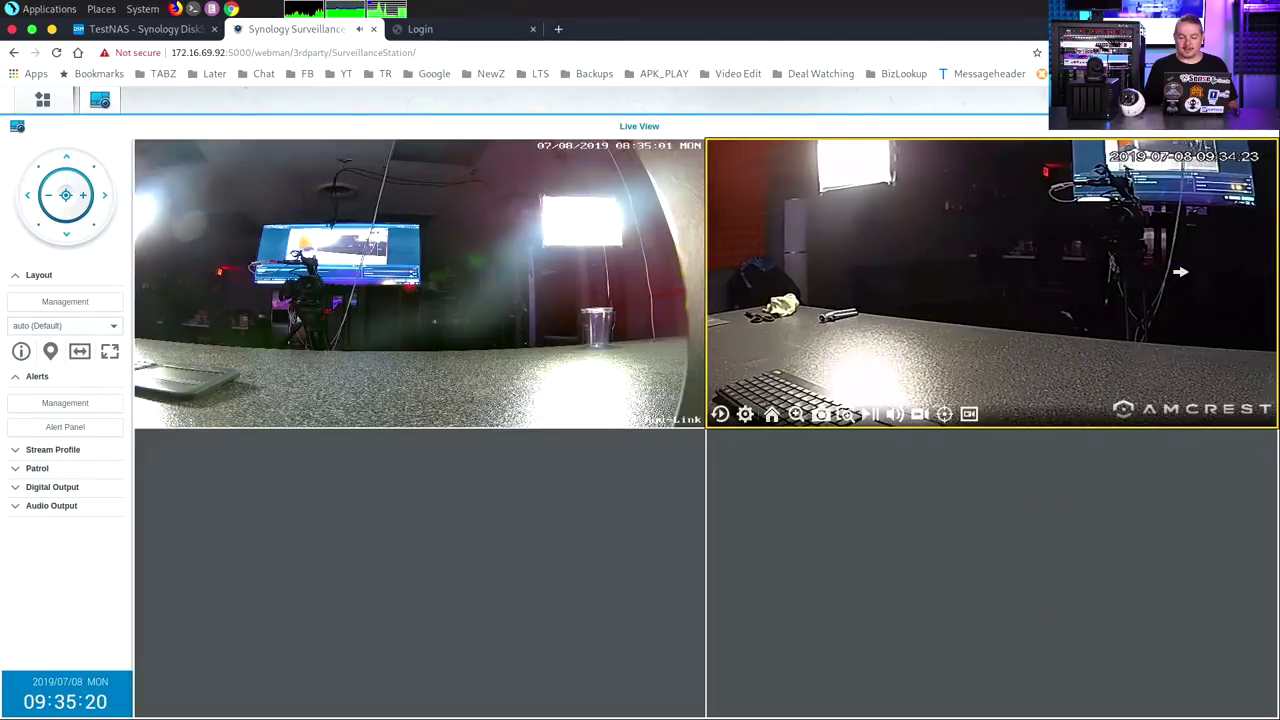
pyautogui.click(1180, 271)
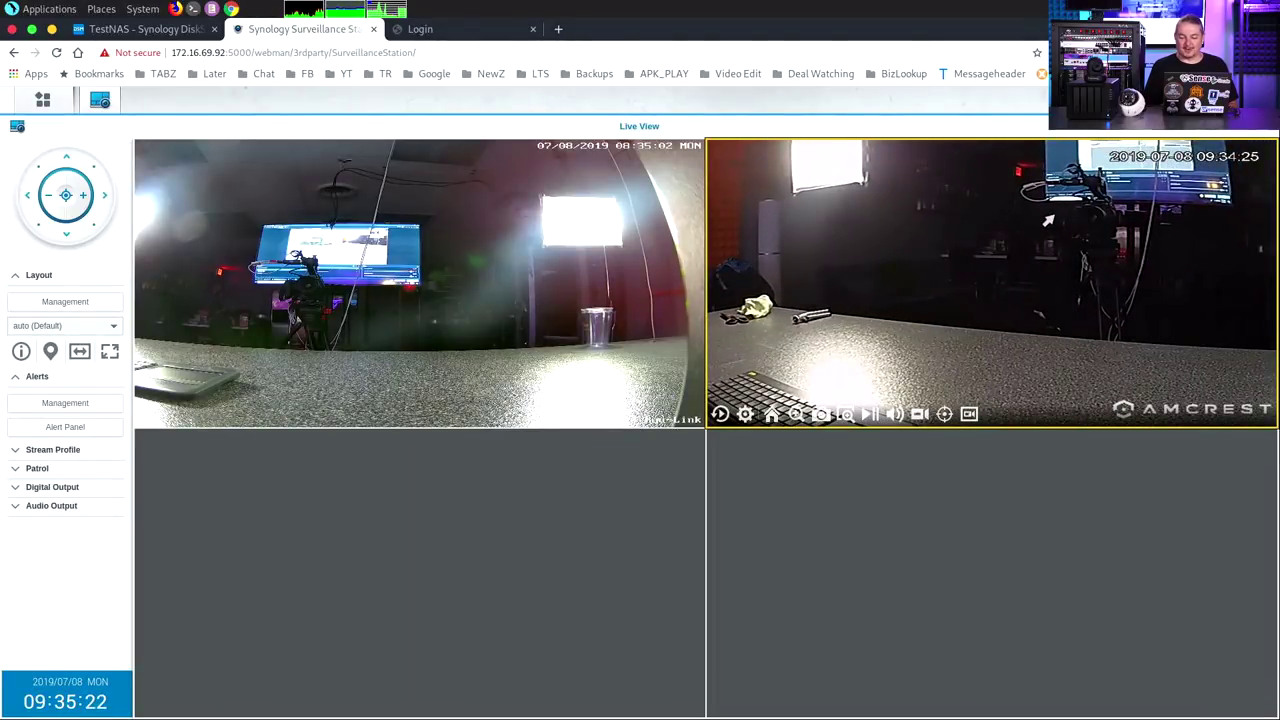
pyautogui.click(1048, 220)
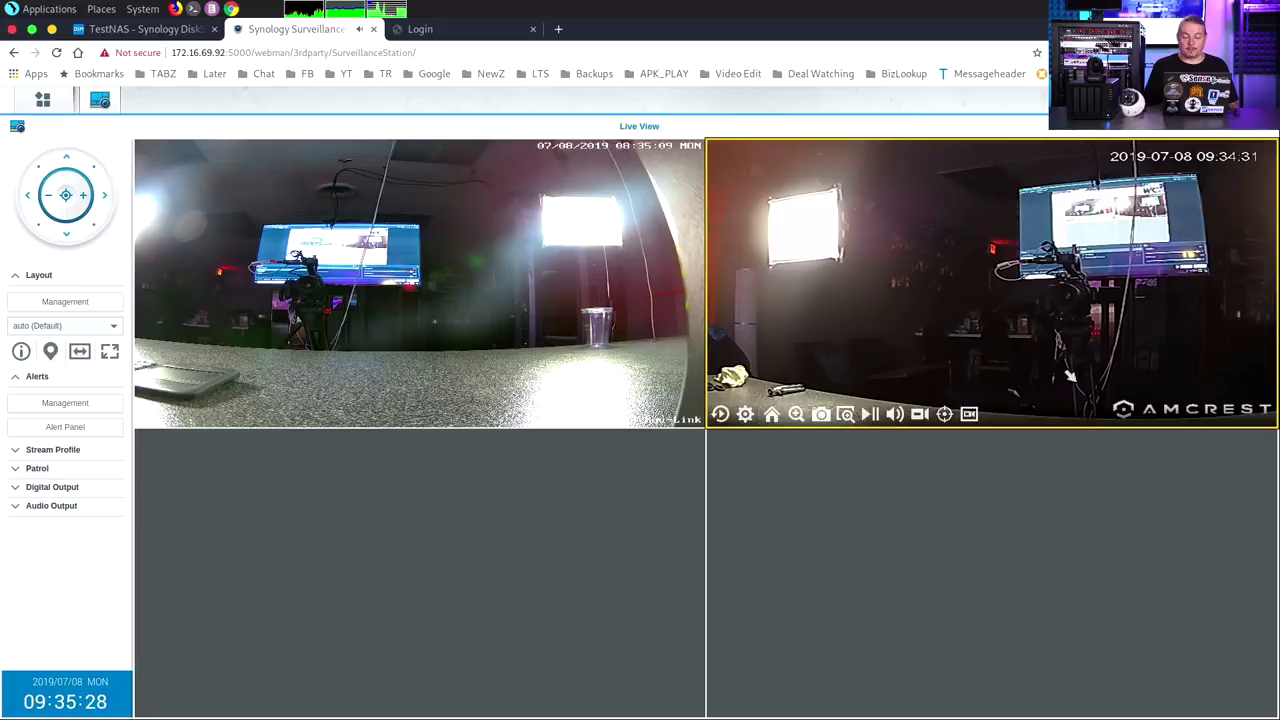
# Digitally zoom the left Reolink feed in three times on the TV, then select the Amcrest feed.
pyautogui.click(432, 345)
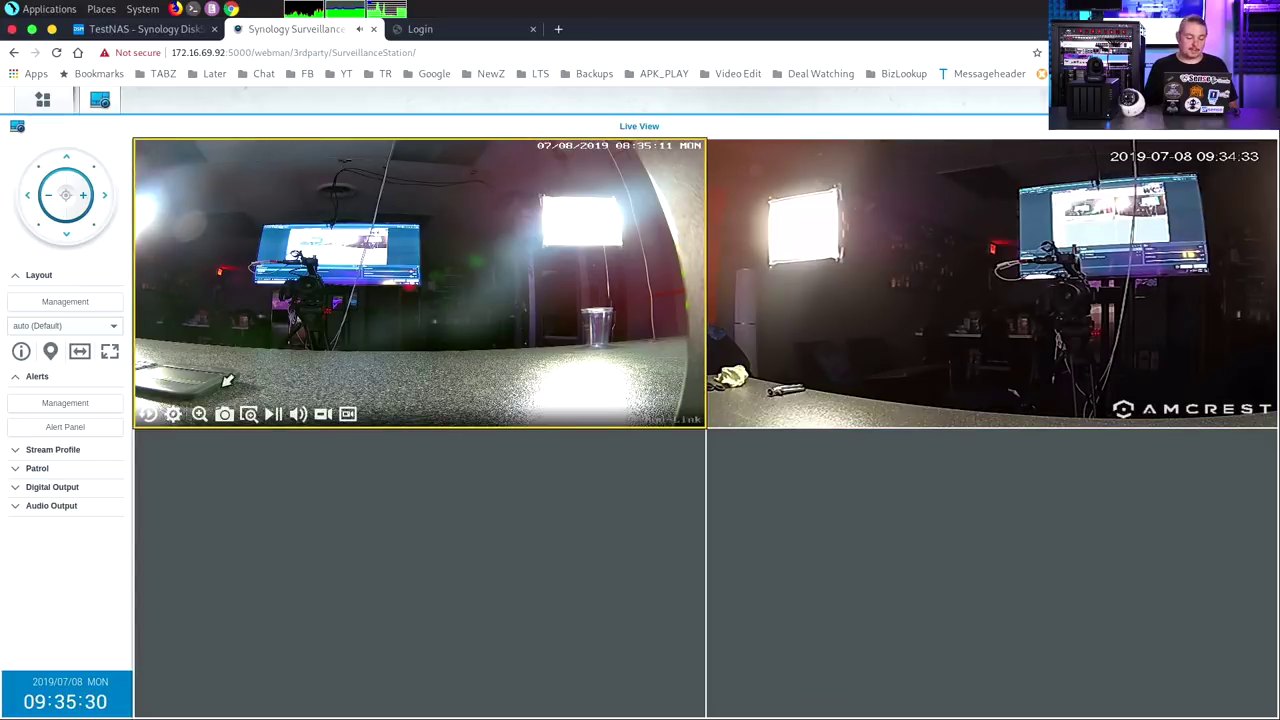
pyautogui.click(196, 415)
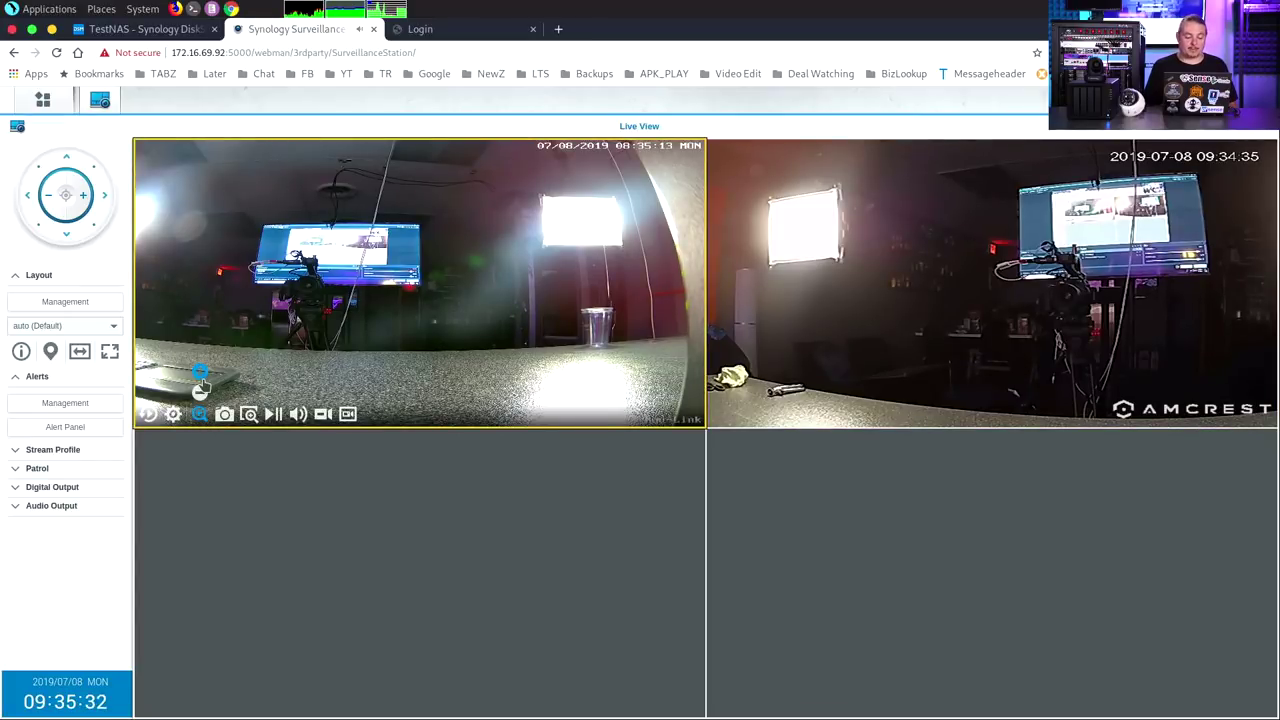
pyautogui.click(202, 383)
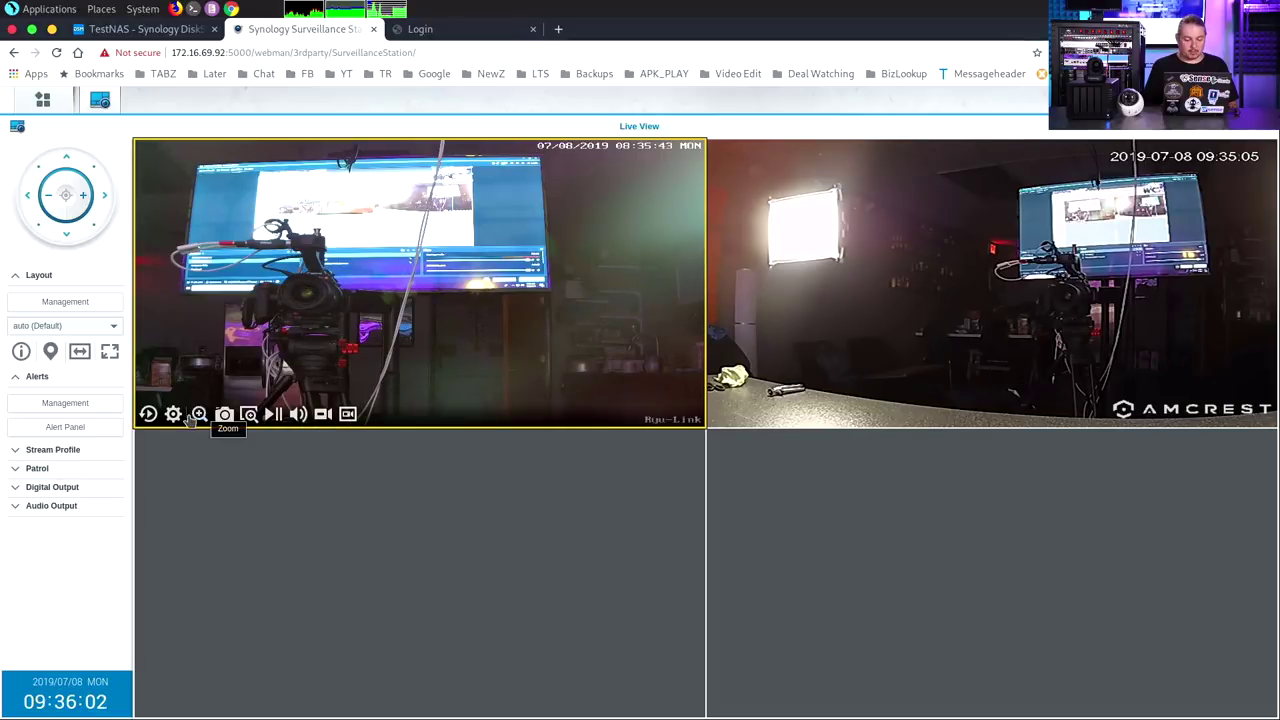
pyautogui.moveTo(199, 418)
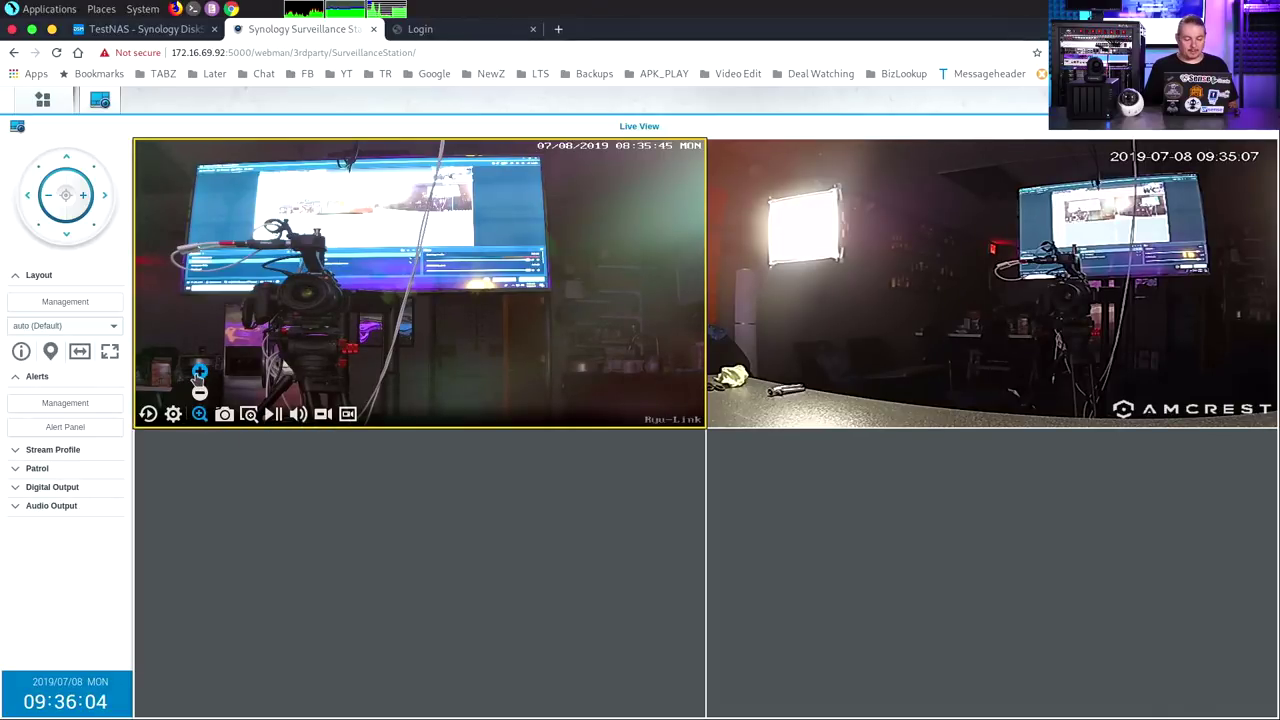
pyautogui.click(199, 372)
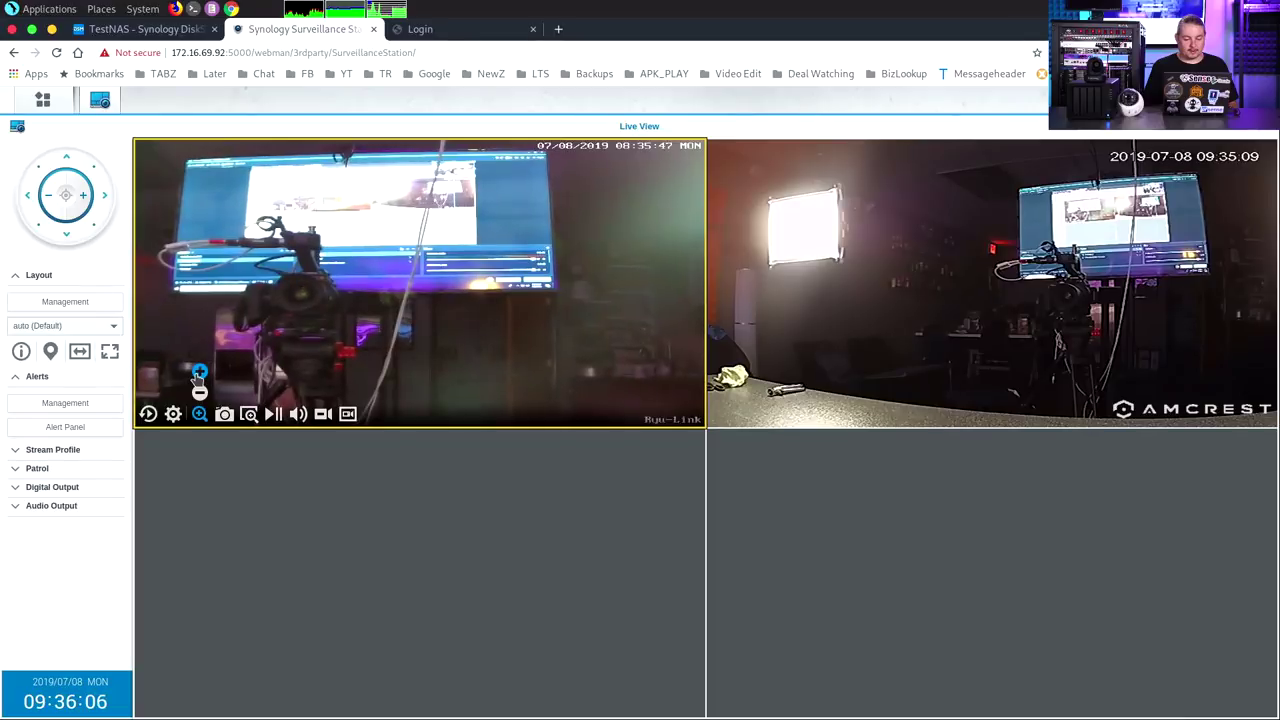
pyautogui.click(199, 372)
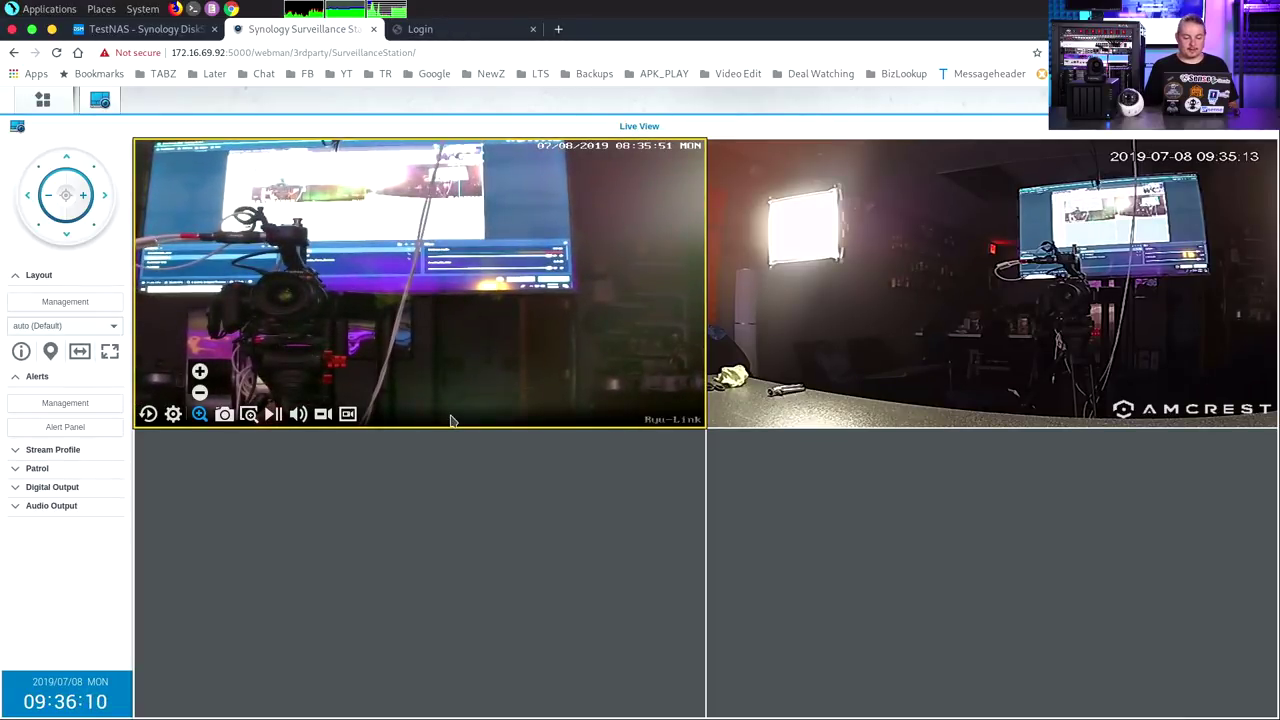
pyautogui.click(926, 284)
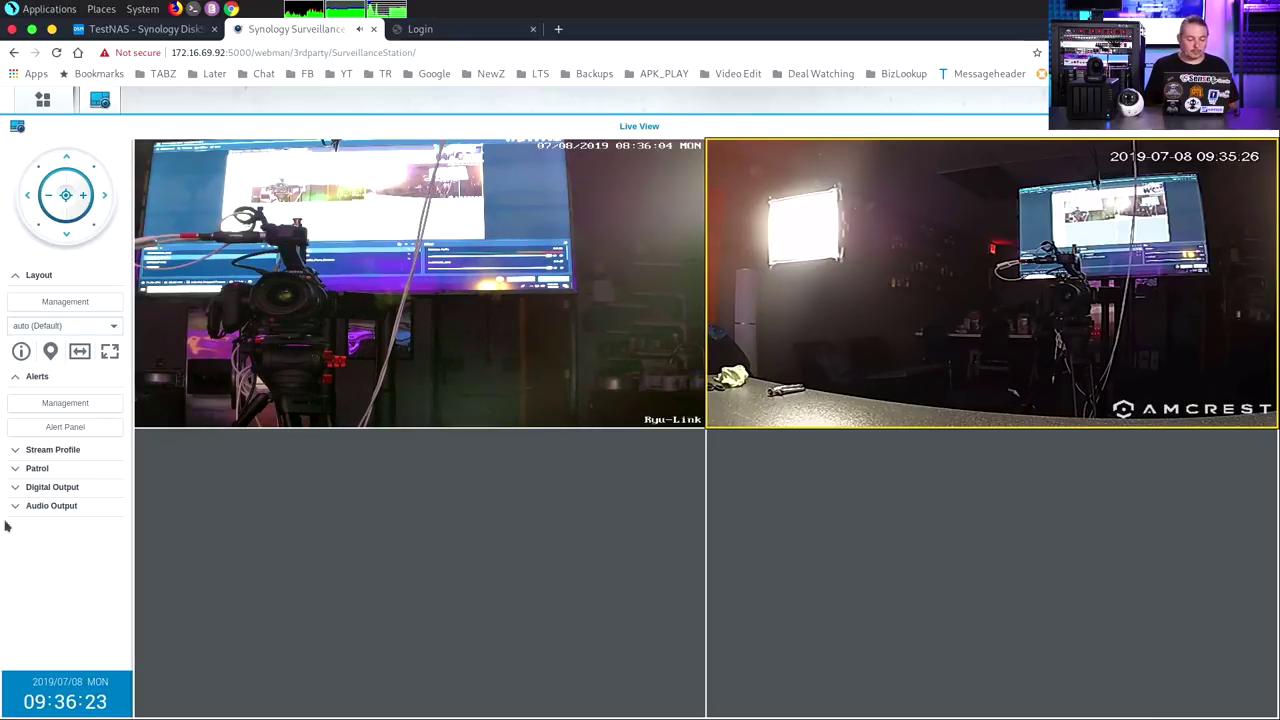
# Try the Amcrest-only and 2-camera Live View layouts, then return to the Default layout.
pyautogui.click(60, 326)
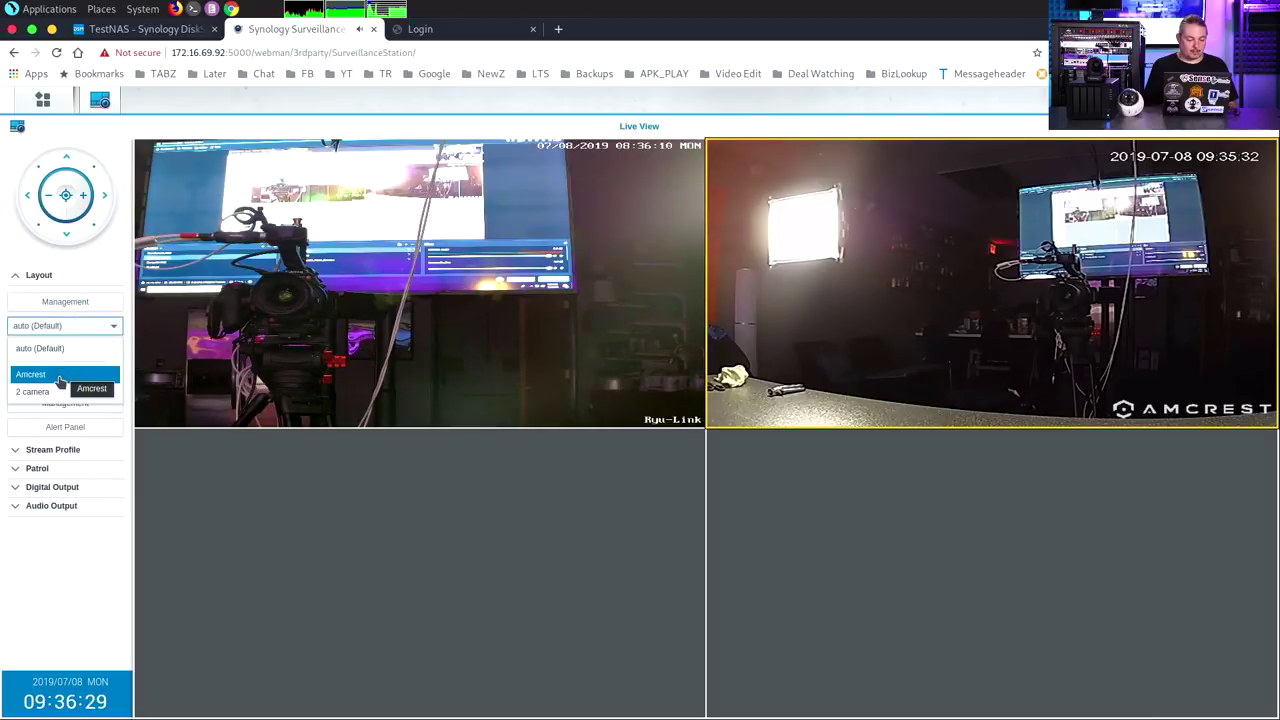
pyautogui.click(60, 378)
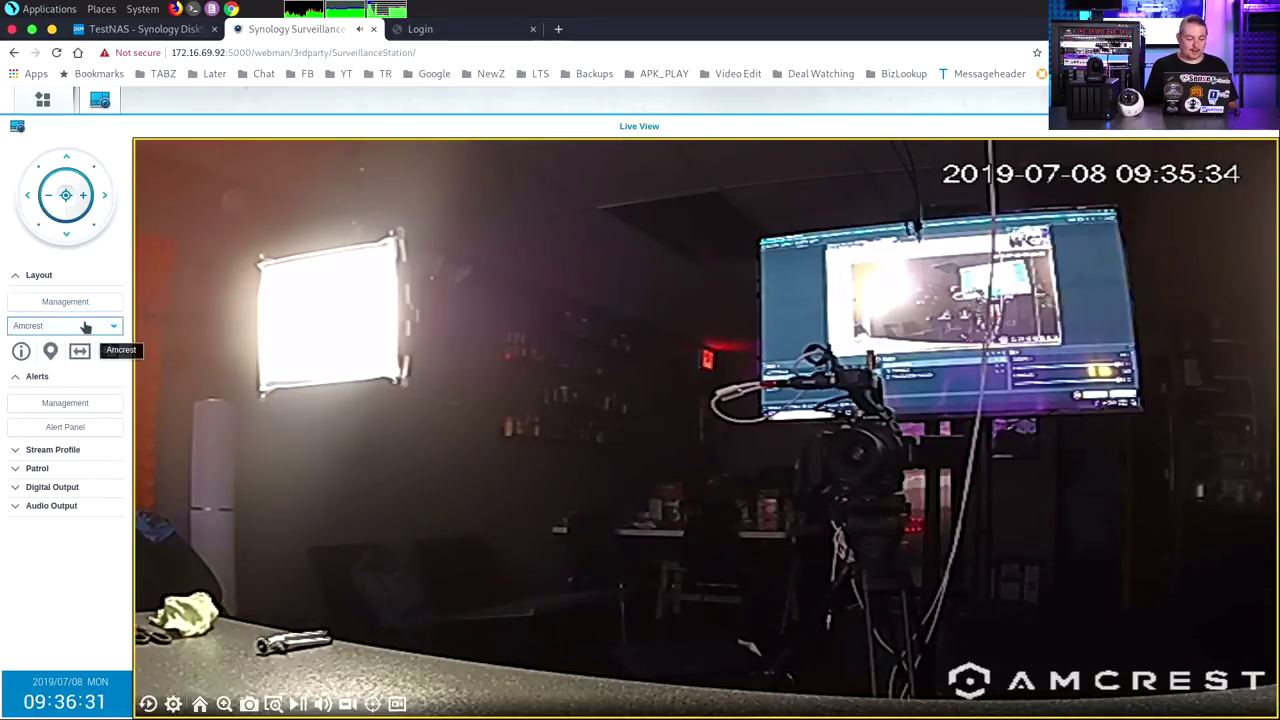
pyautogui.click(80, 326)
pyautogui.click(40, 391)
pyautogui.click(72, 327)
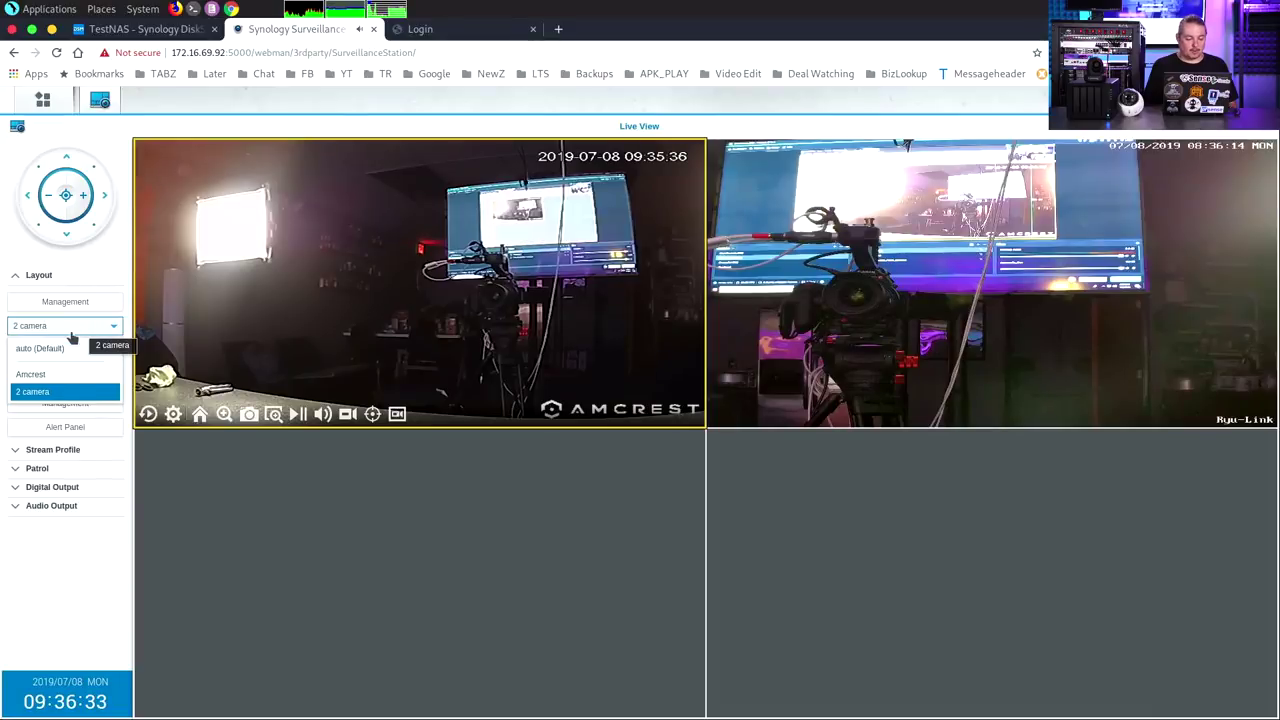
pyautogui.click(69, 350)
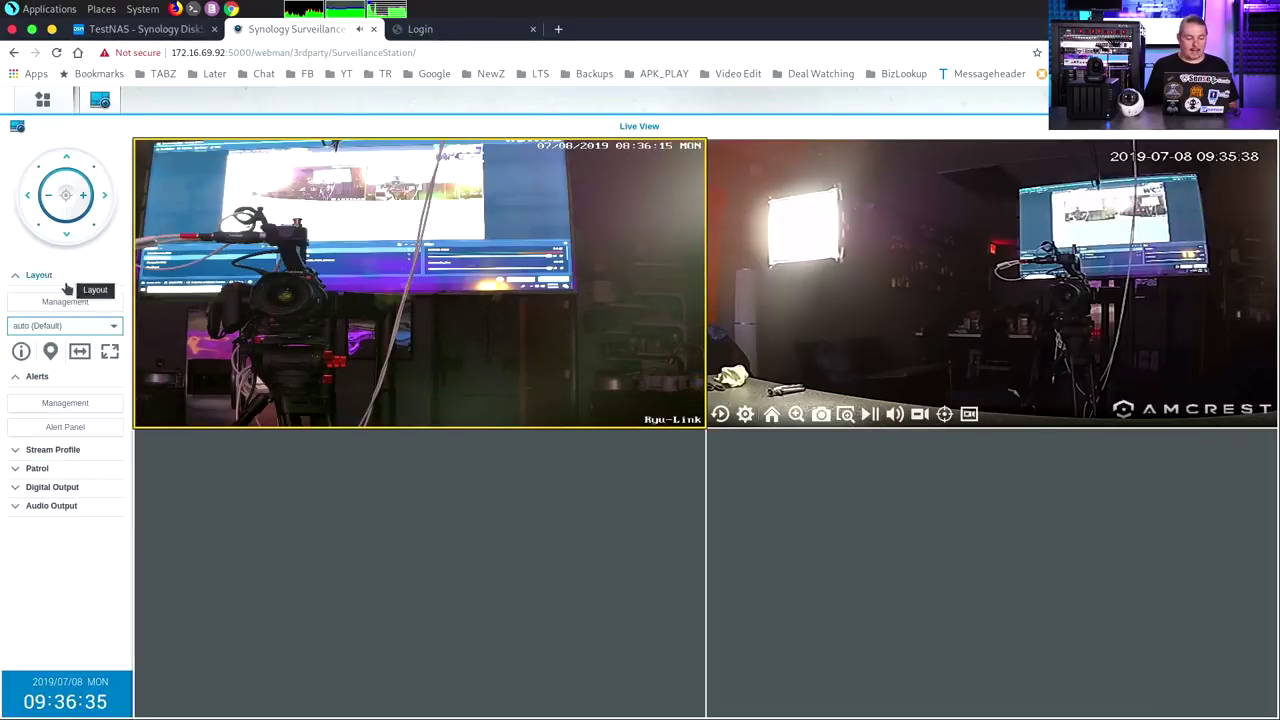
# Inspect the Amcrest layout in Layout Management, expand Patrol, and close Live View.
pyautogui.click(66, 303)
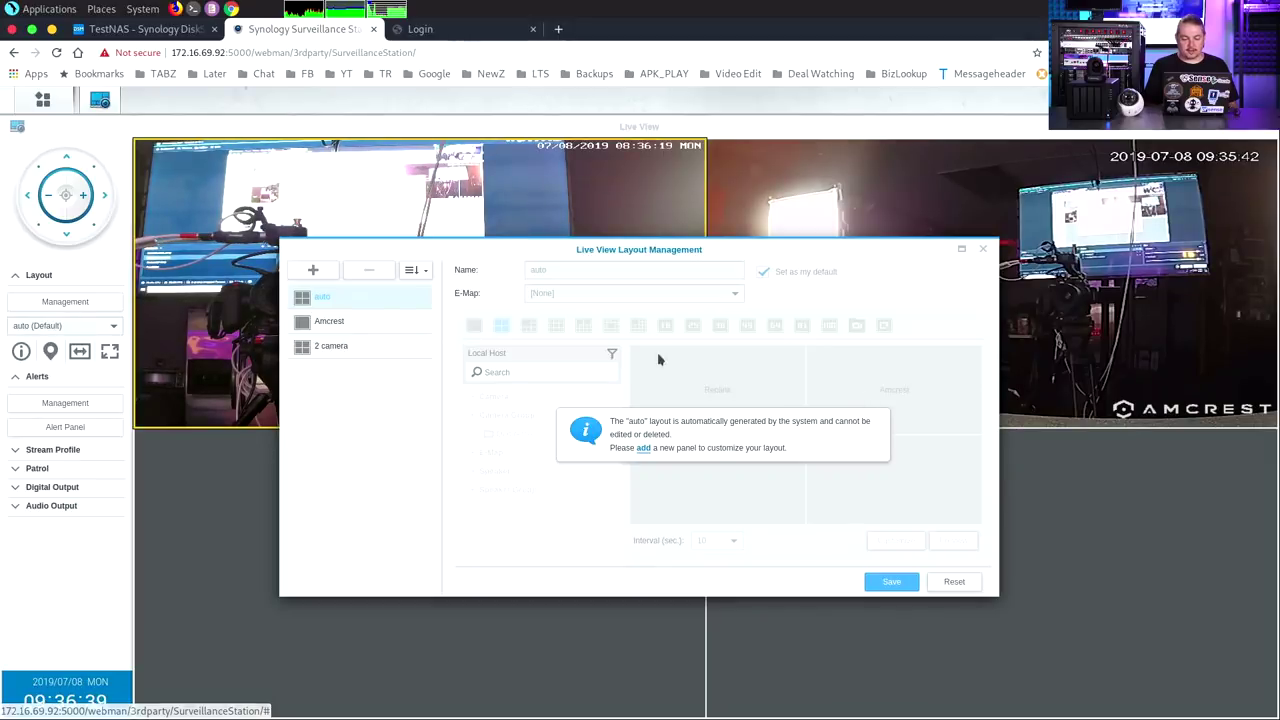
pyautogui.click(364, 330)
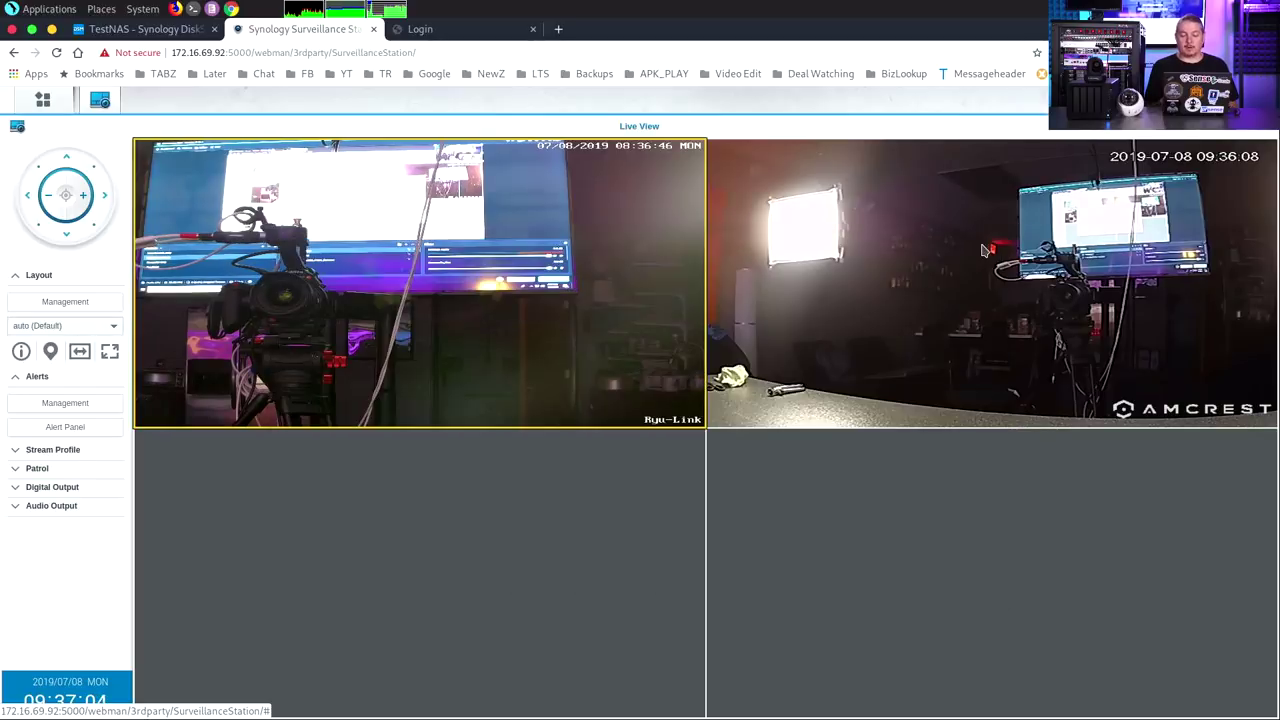
pyautogui.click(982, 249)
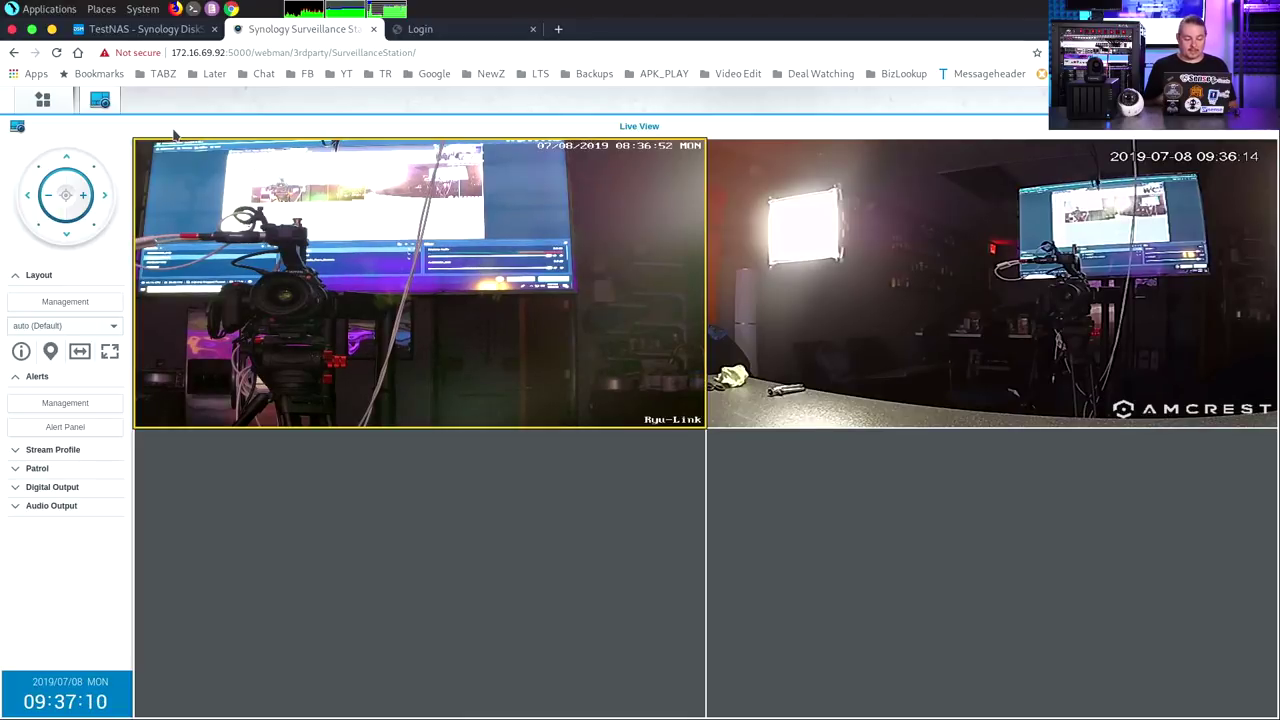
pyautogui.click(72, 469)
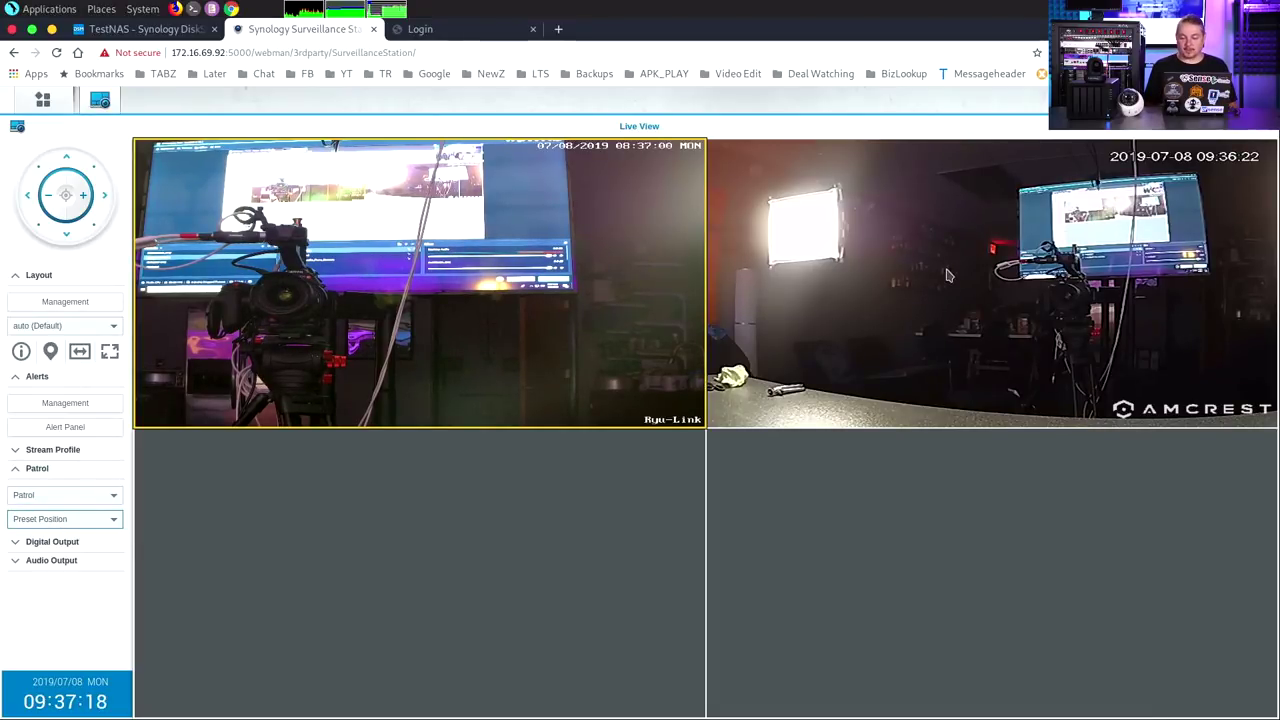
pyautogui.click(1263, 130)
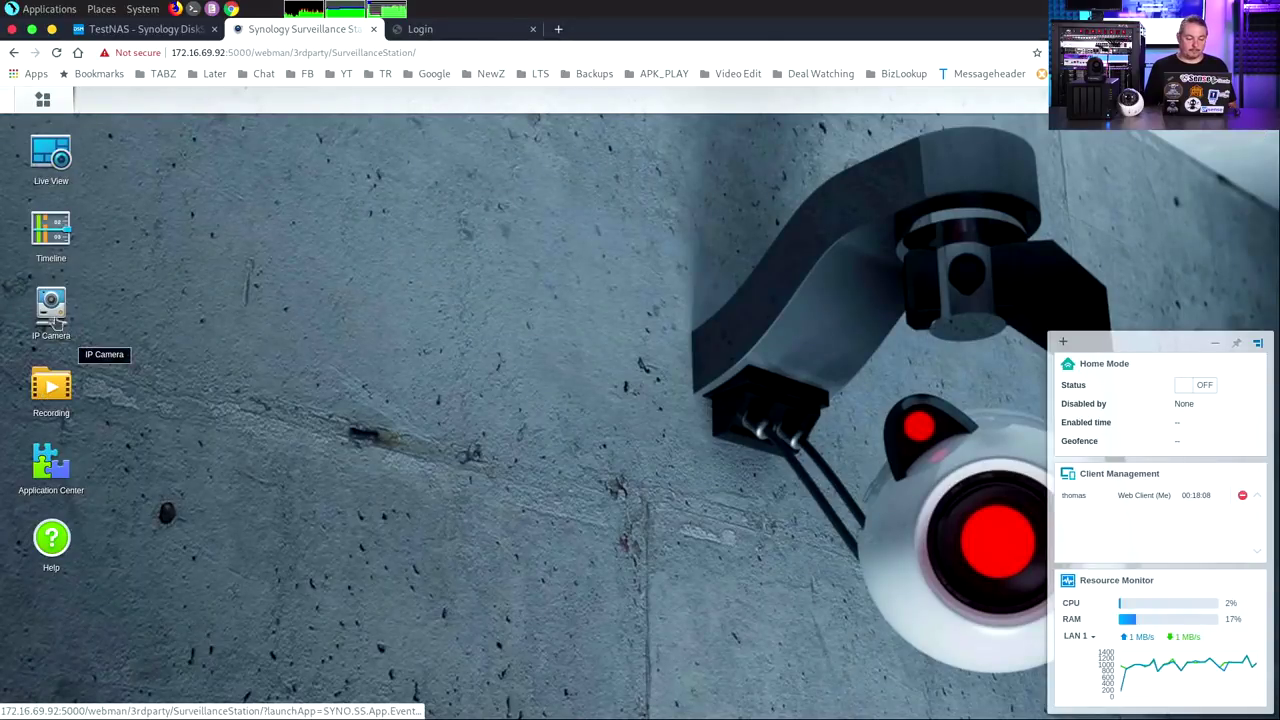
# Open Timeline playback and scrub the July 7 recordings from 10:04:54 to 10:24:32 and beyond.
pyautogui.click(51, 238)
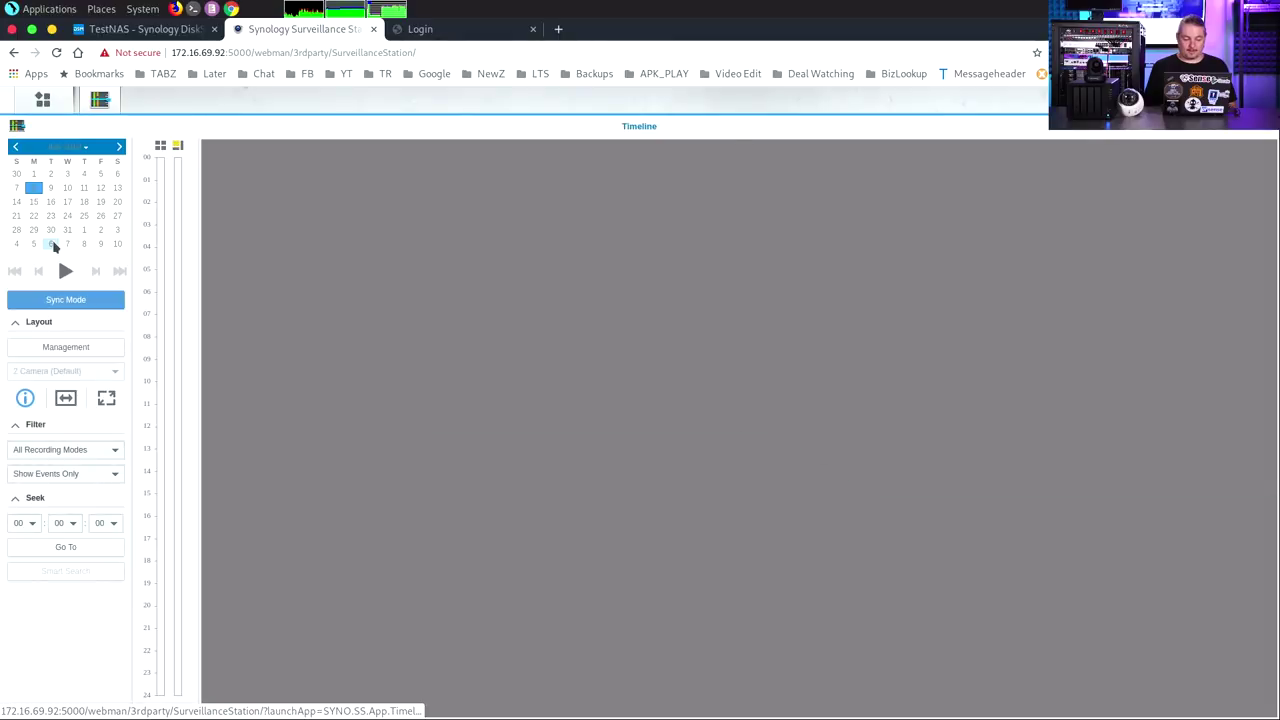
pyautogui.click(70, 270)
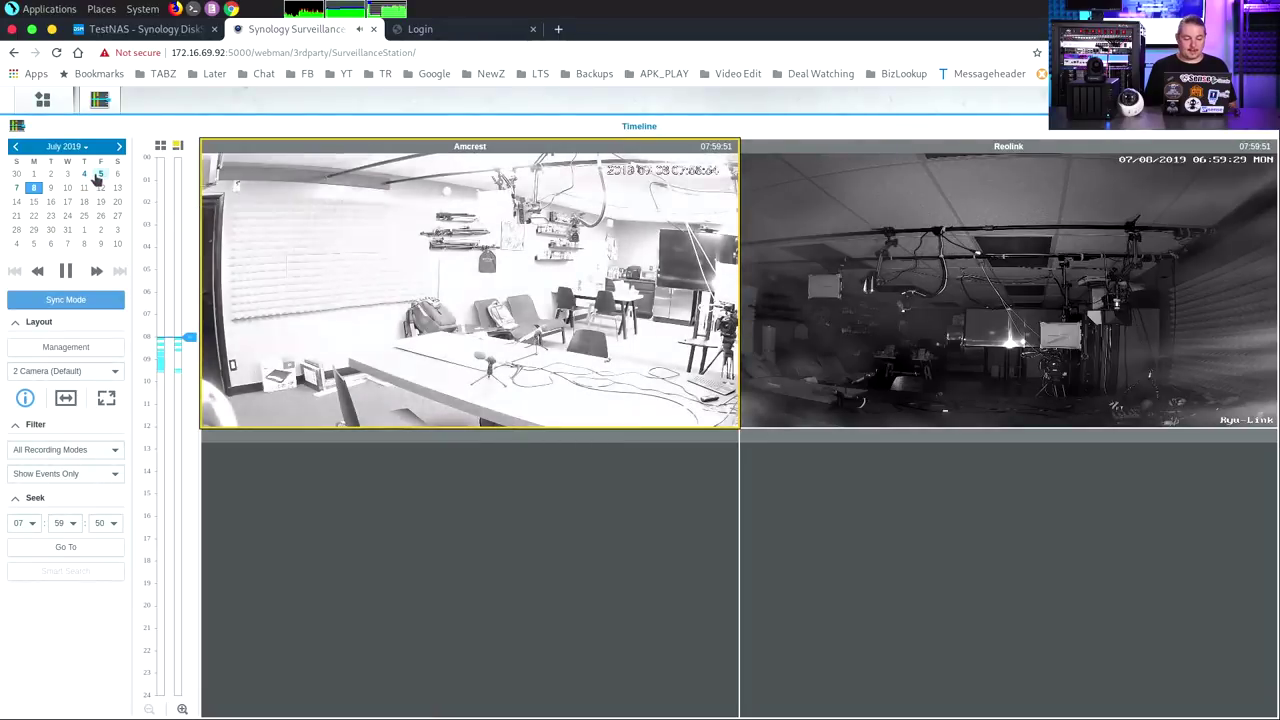
pyautogui.click(100, 173)
pyautogui.click(16, 188)
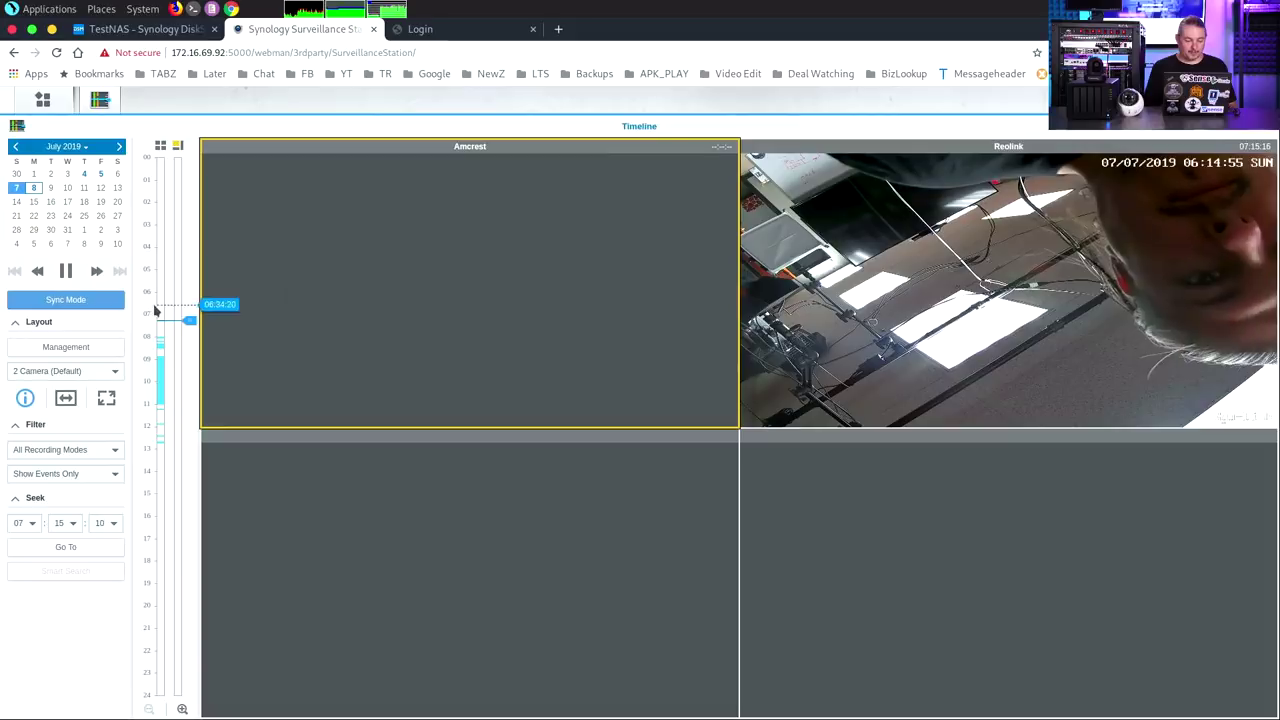
pyautogui.click(158, 385)
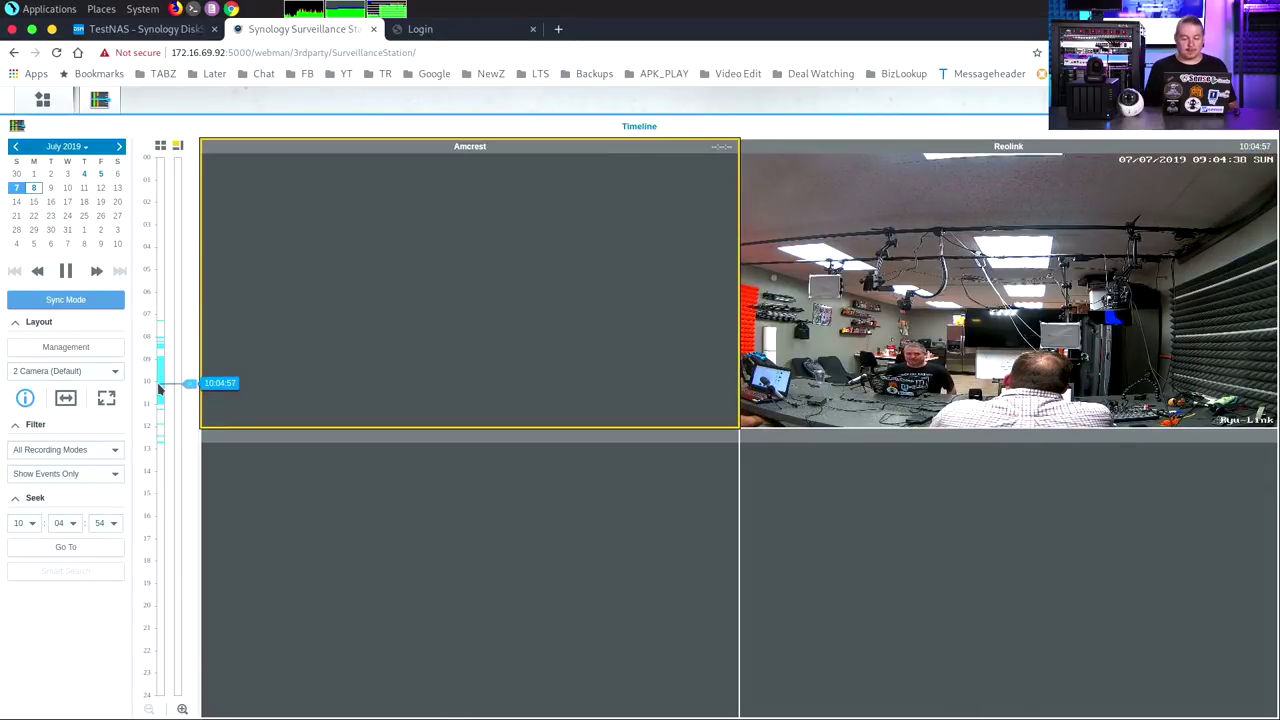
pyautogui.click(160, 391)
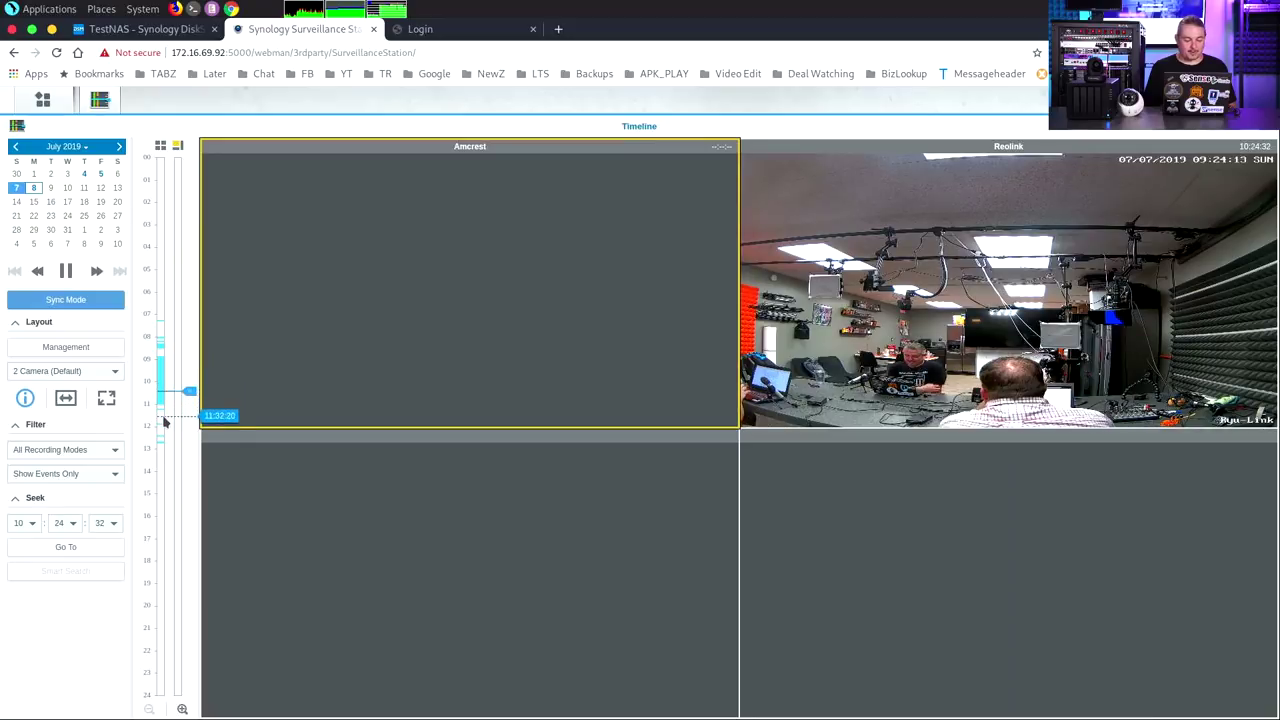
pyautogui.click(165, 453)
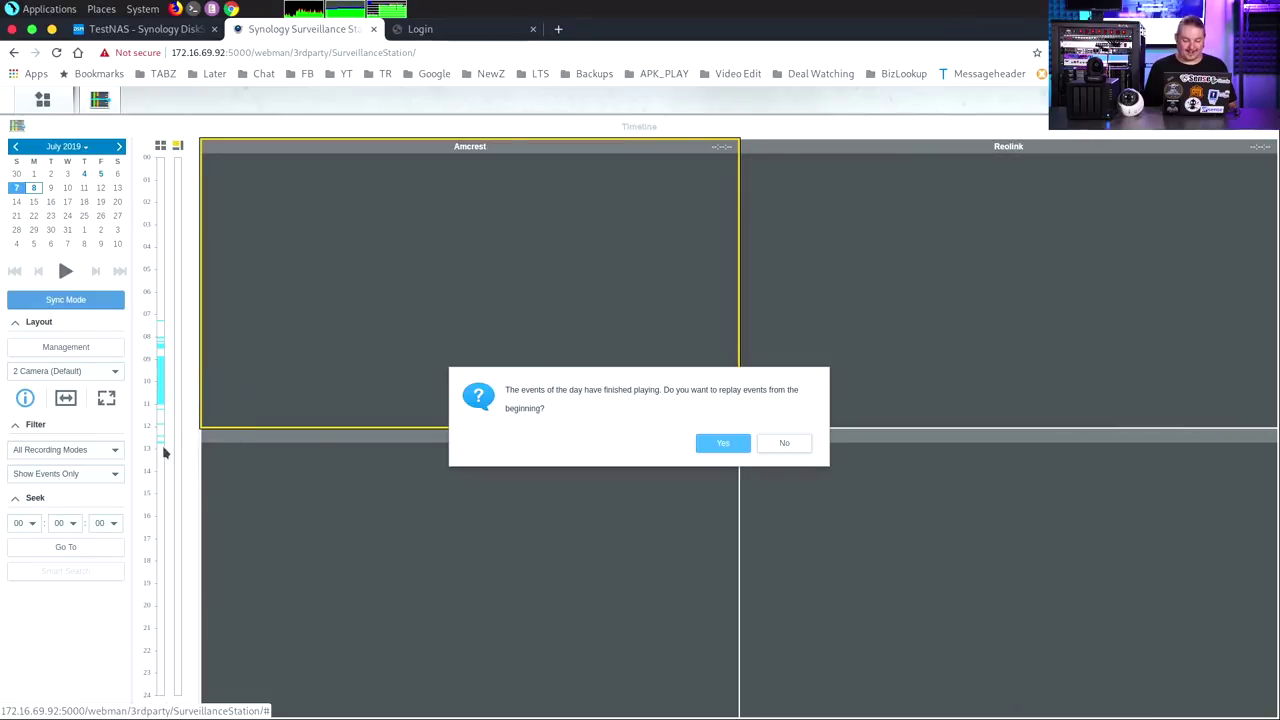
# Replay July 7 events from the start, scrub to 12:40:50, then replay July 4 events.
pyautogui.click(746, 446)
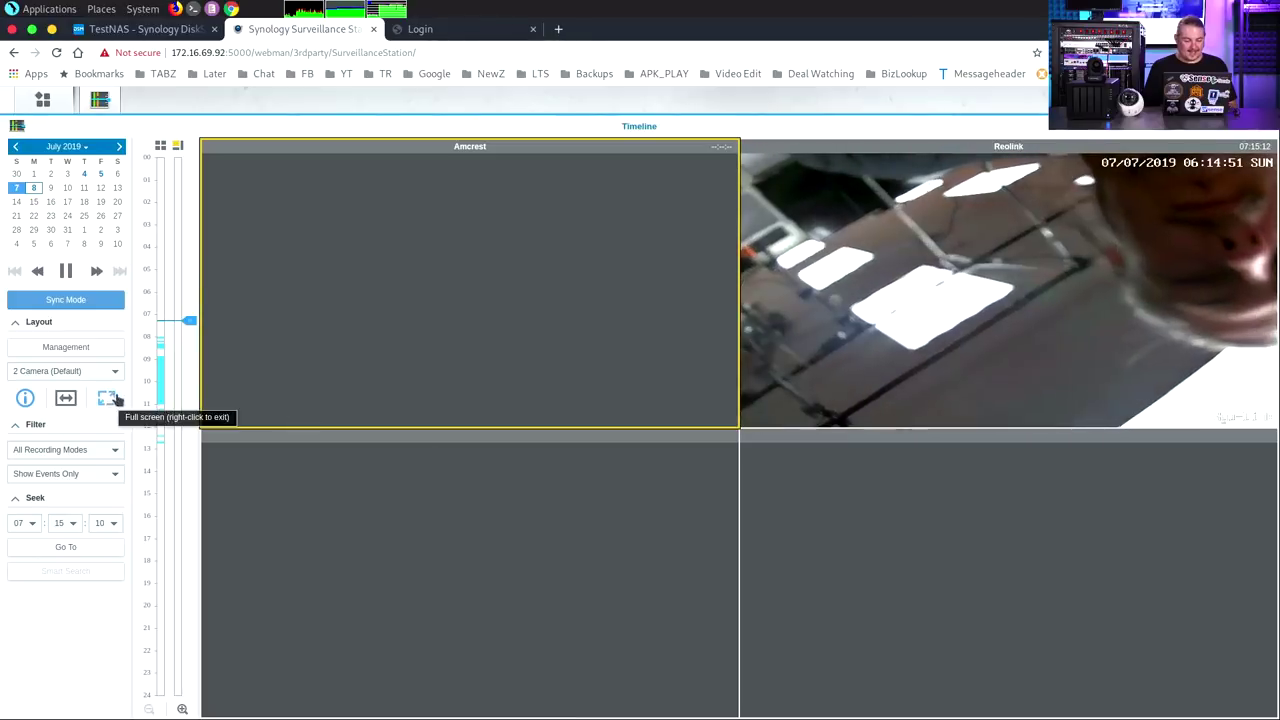
pyautogui.click(160, 391)
pyautogui.moveTo(160, 391); pyautogui.dragTo(163, 449)
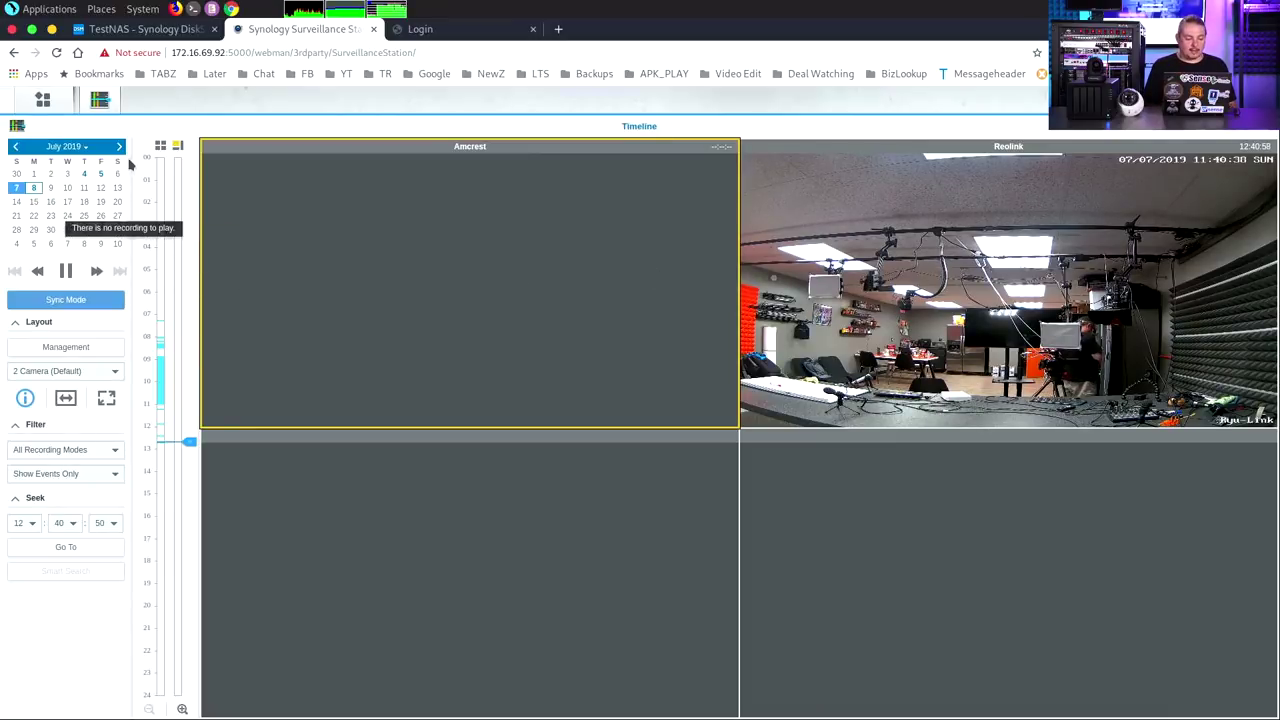
pyautogui.click(85, 174)
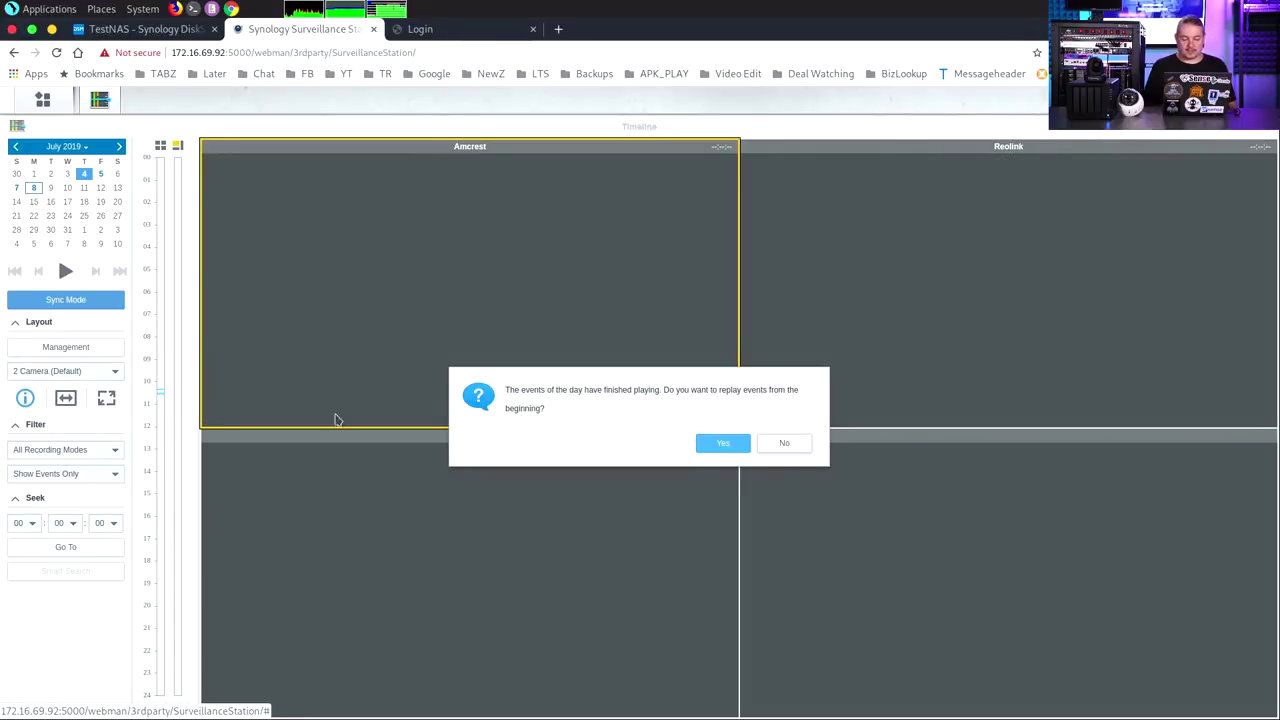
pyautogui.click(733, 445)
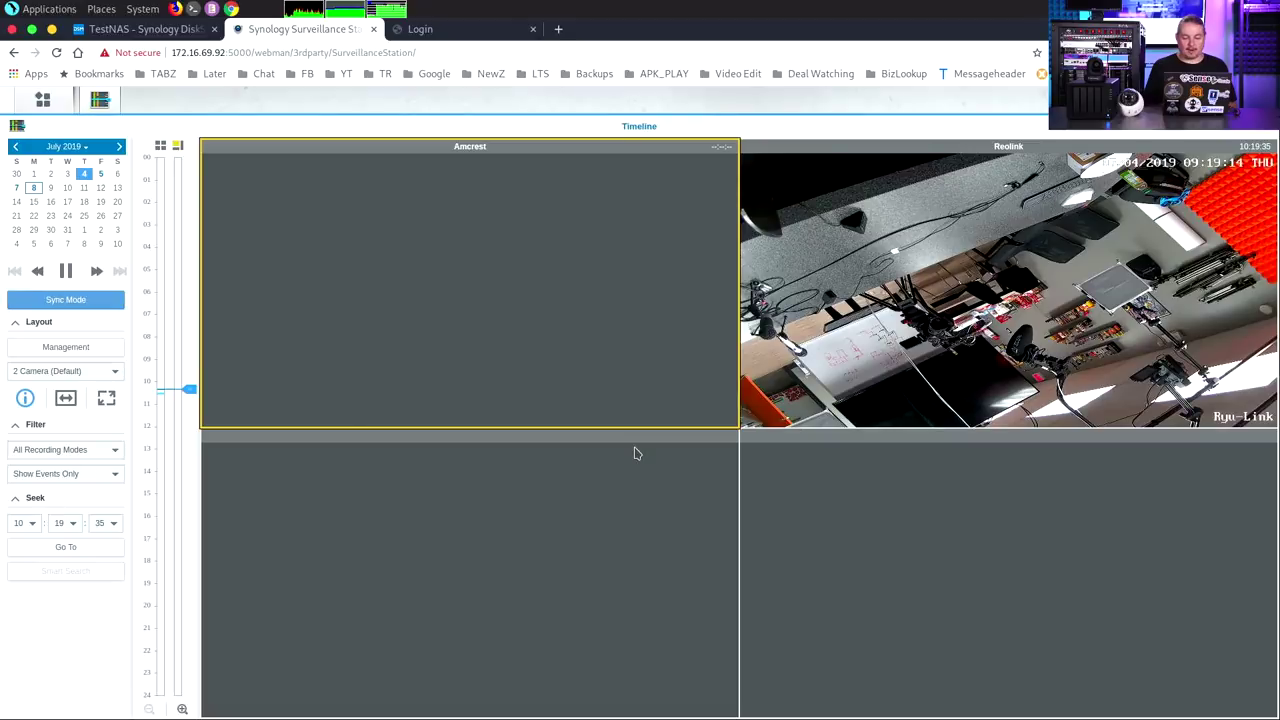
# Seek July 4 to 10:30:05 and start a Reolink clip download from 10:29:56 to 10:31:46.
pyautogui.click(160, 393)
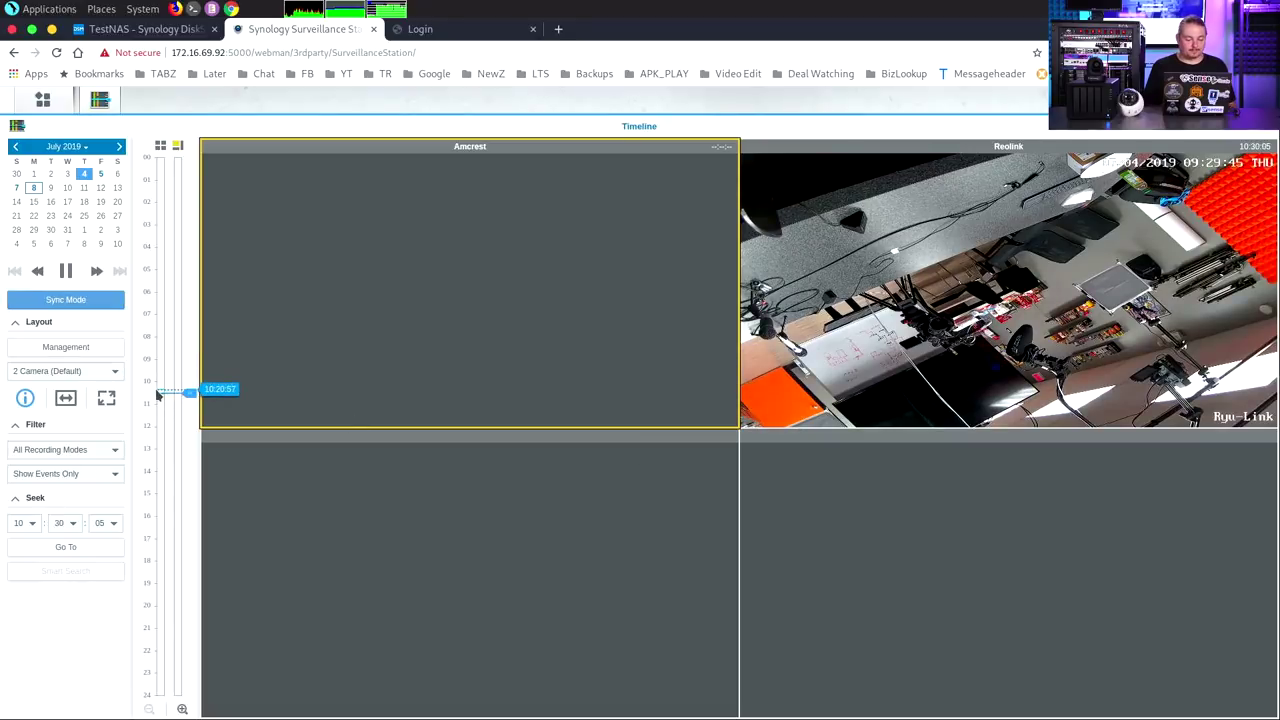
pyautogui.click(800, 390)
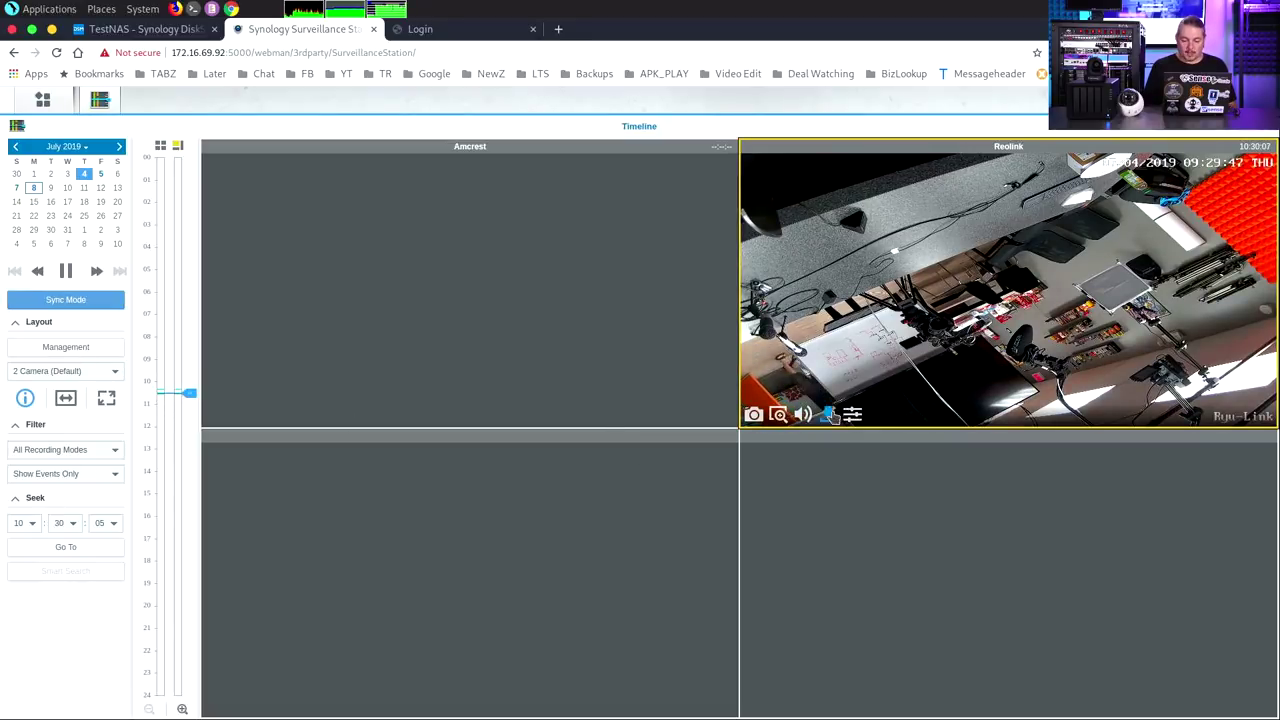
pyautogui.click(828, 416)
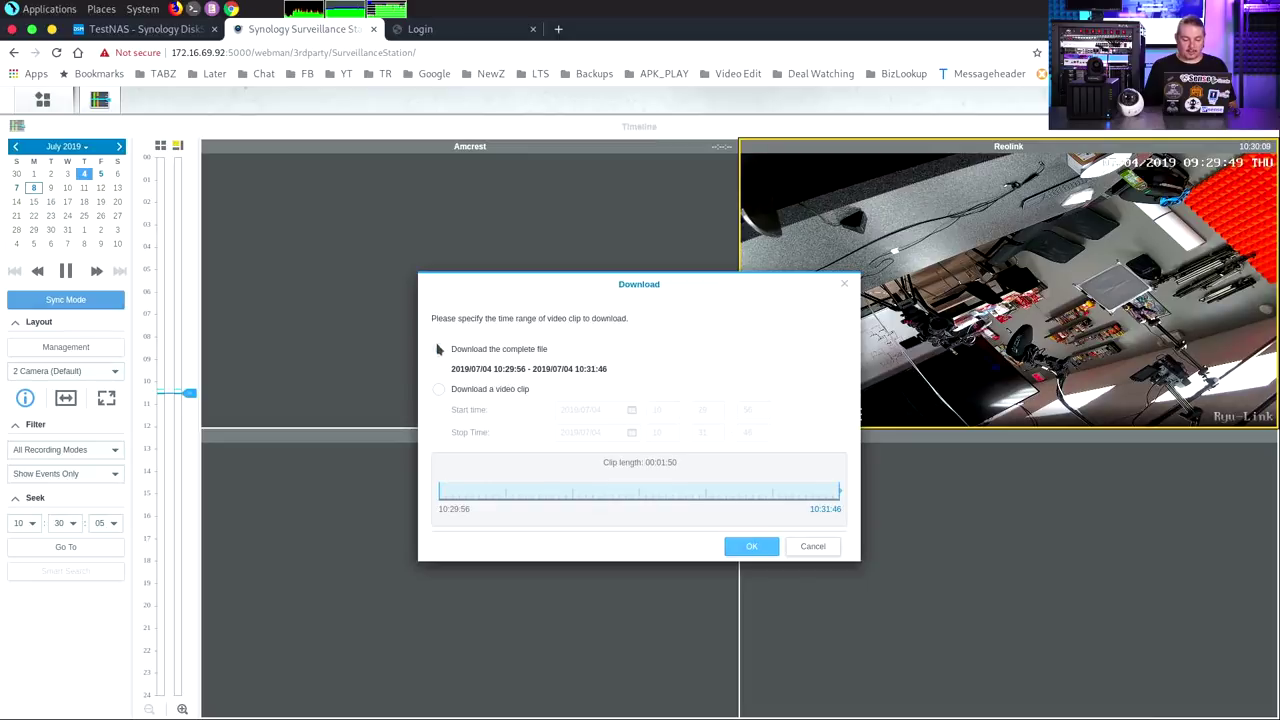
pyautogui.click(476, 389)
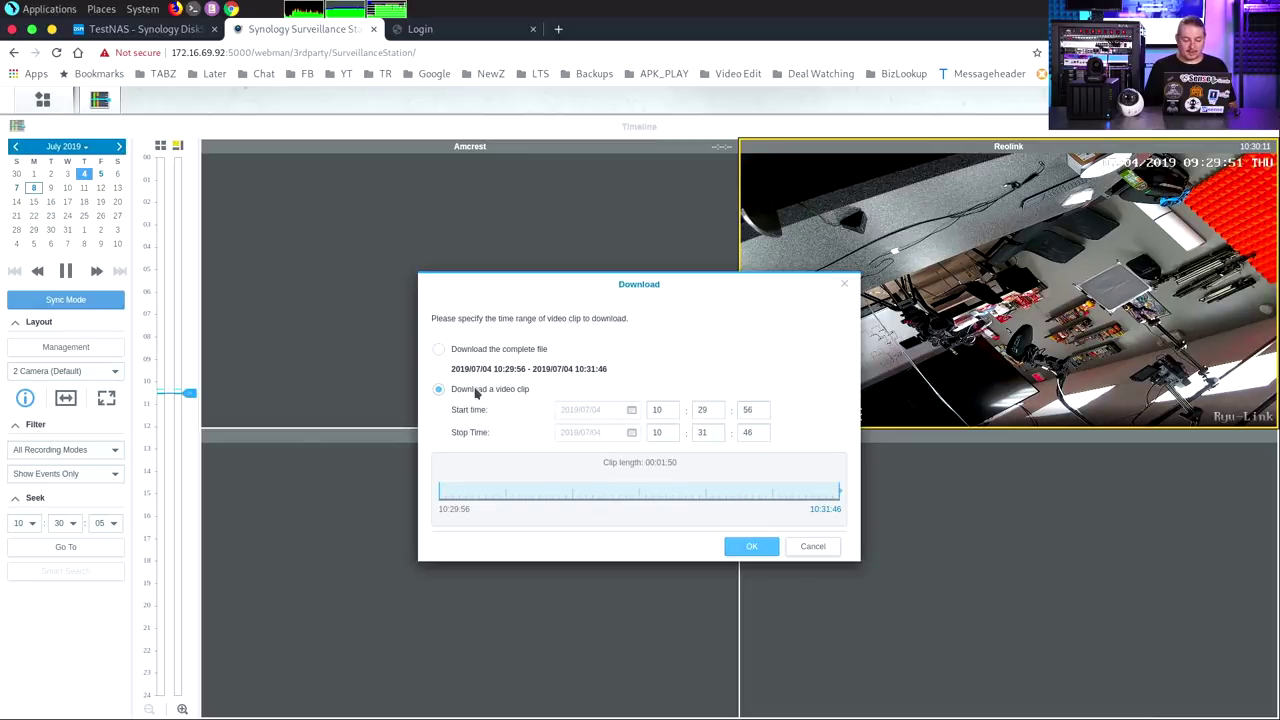
# Cancel the download and change the clip filter to Show All Clips.
pyautogui.click(813, 547)
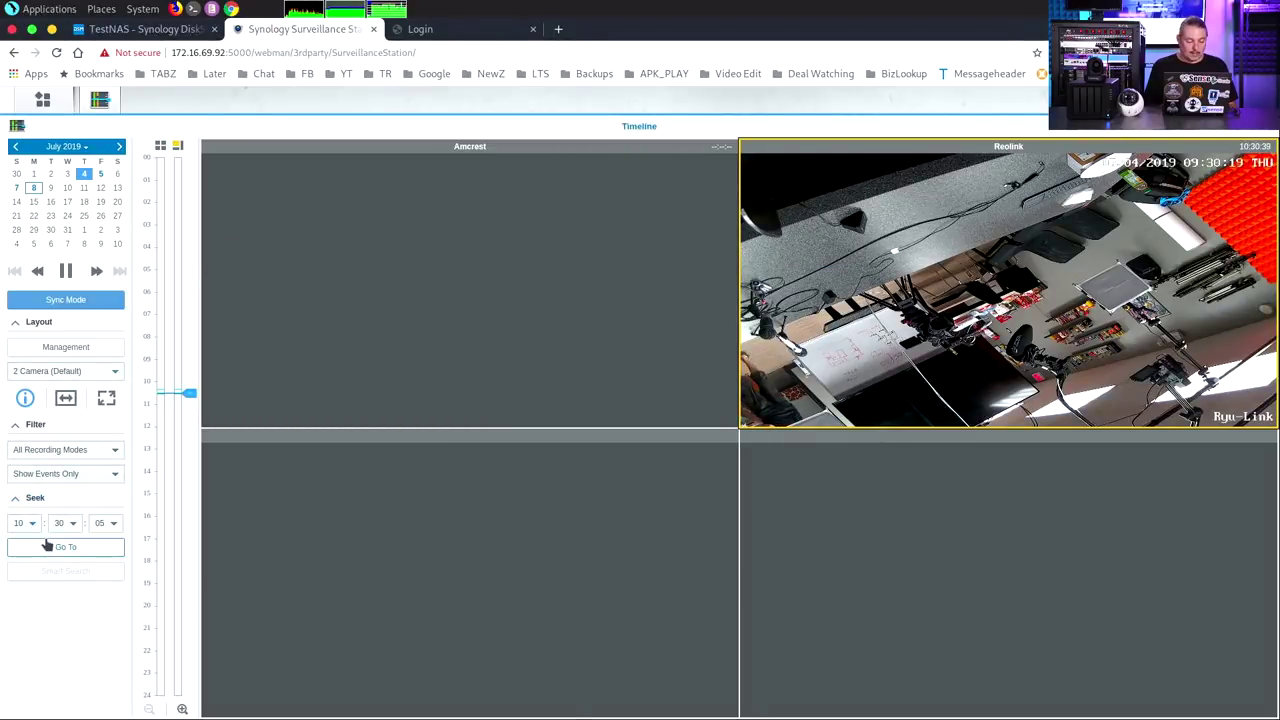
pyautogui.click(116, 450)
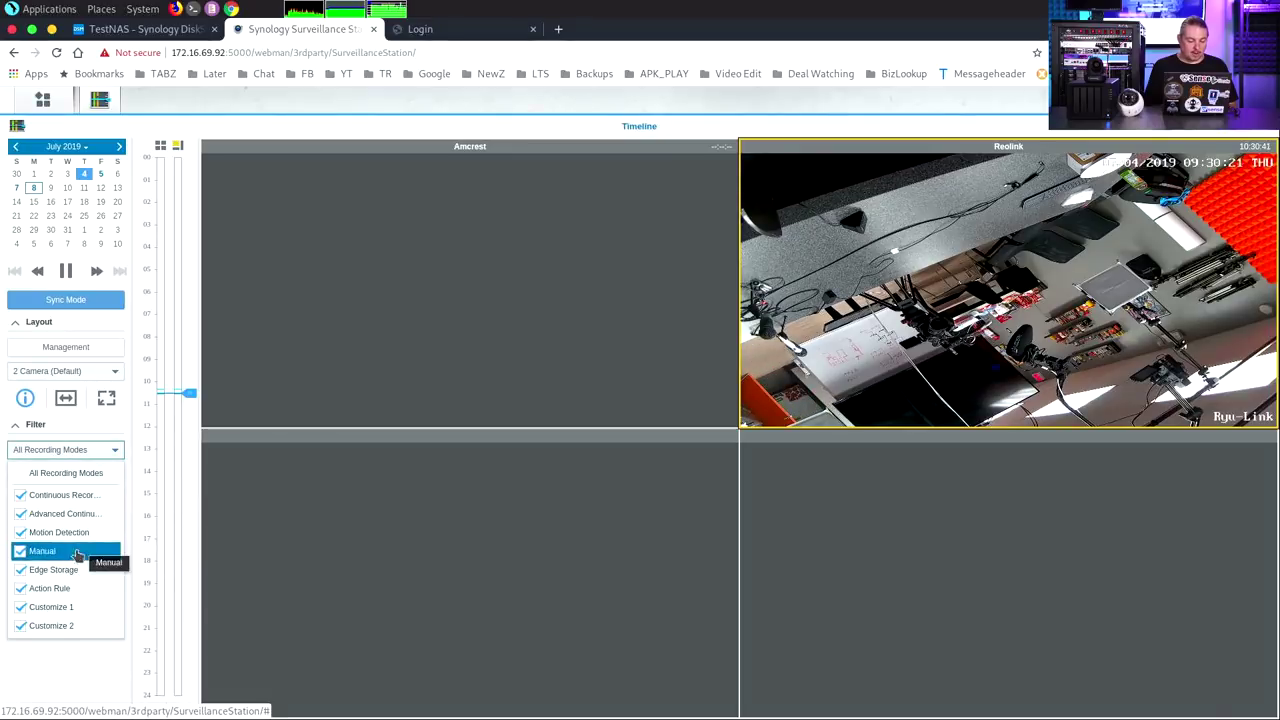
pyautogui.click(64, 450)
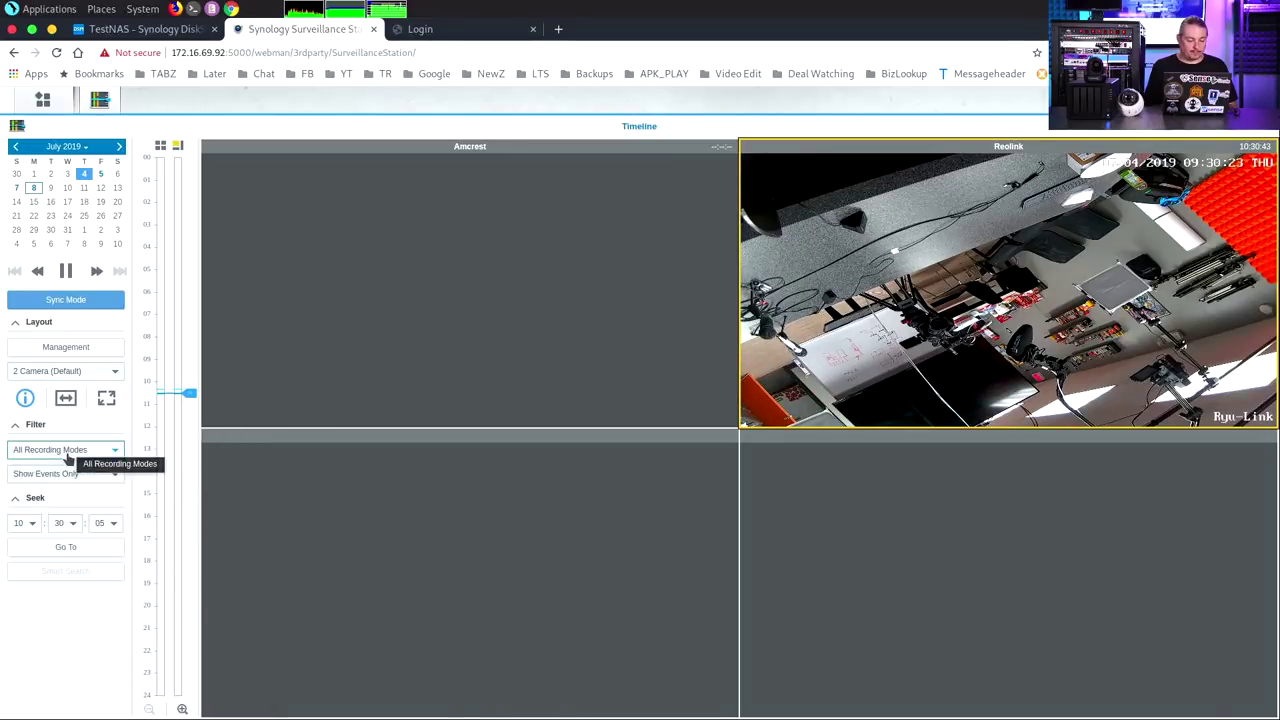
pyautogui.click(69, 474)
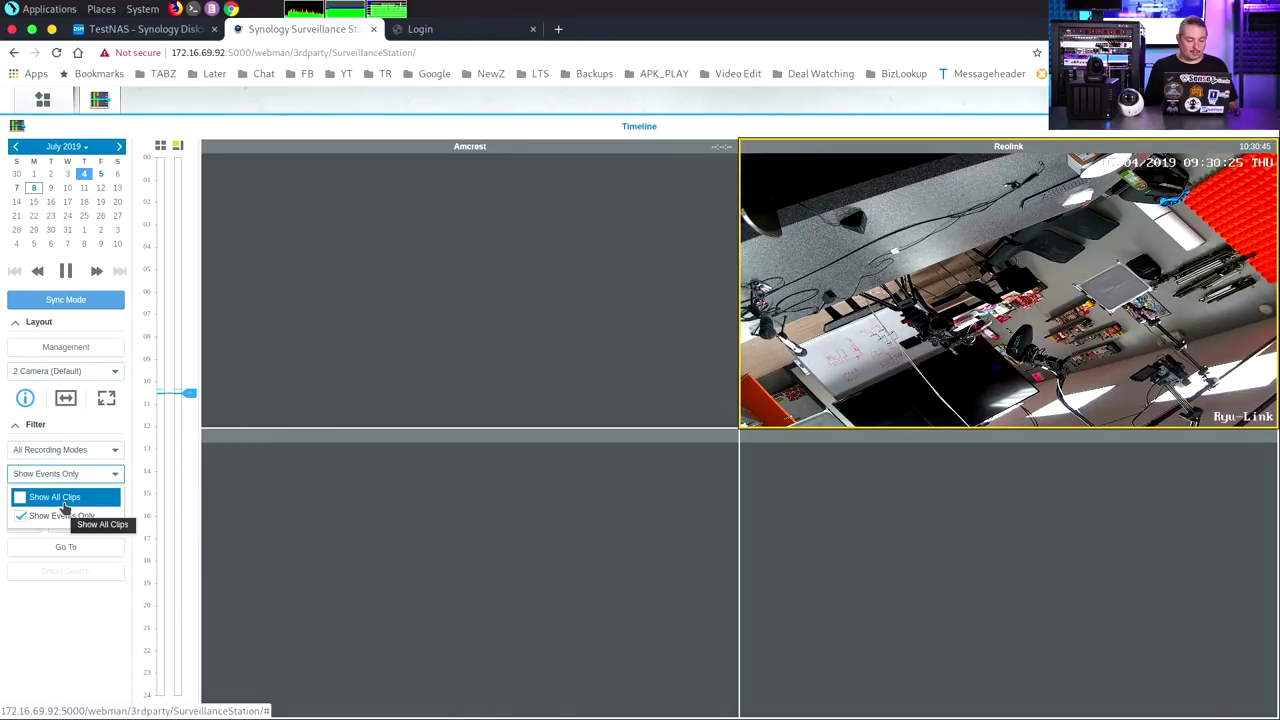
pyautogui.click(58, 497)
pyautogui.click(79, 611)
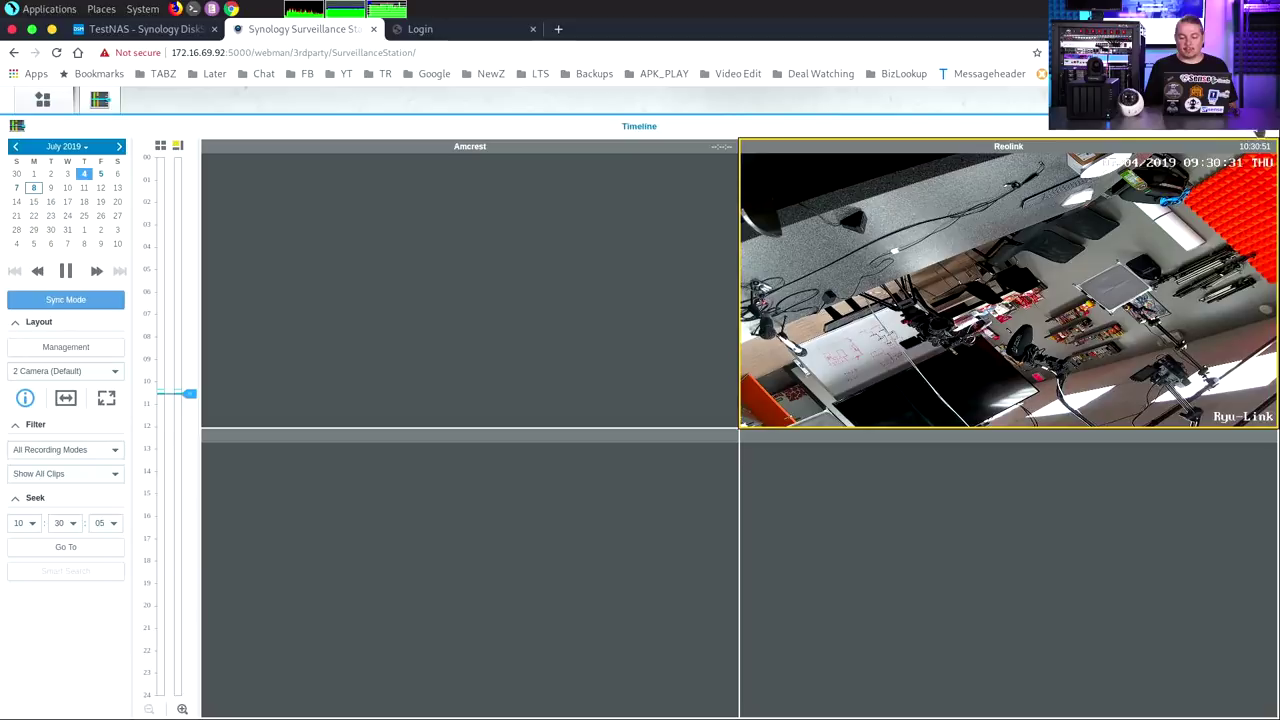
# Show July 8 recordings, select the Amcrest pane, and seek playback to about 09:38.
pyautogui.click(34, 188)
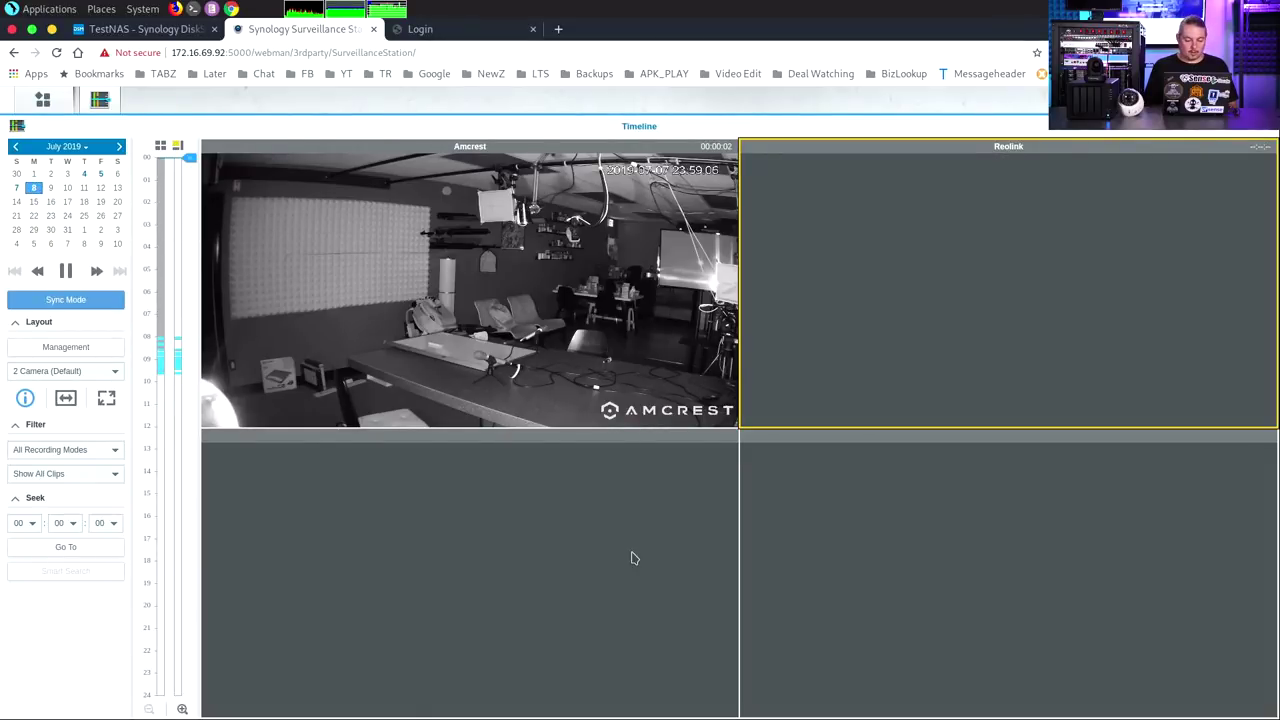
pyautogui.click(443, 265)
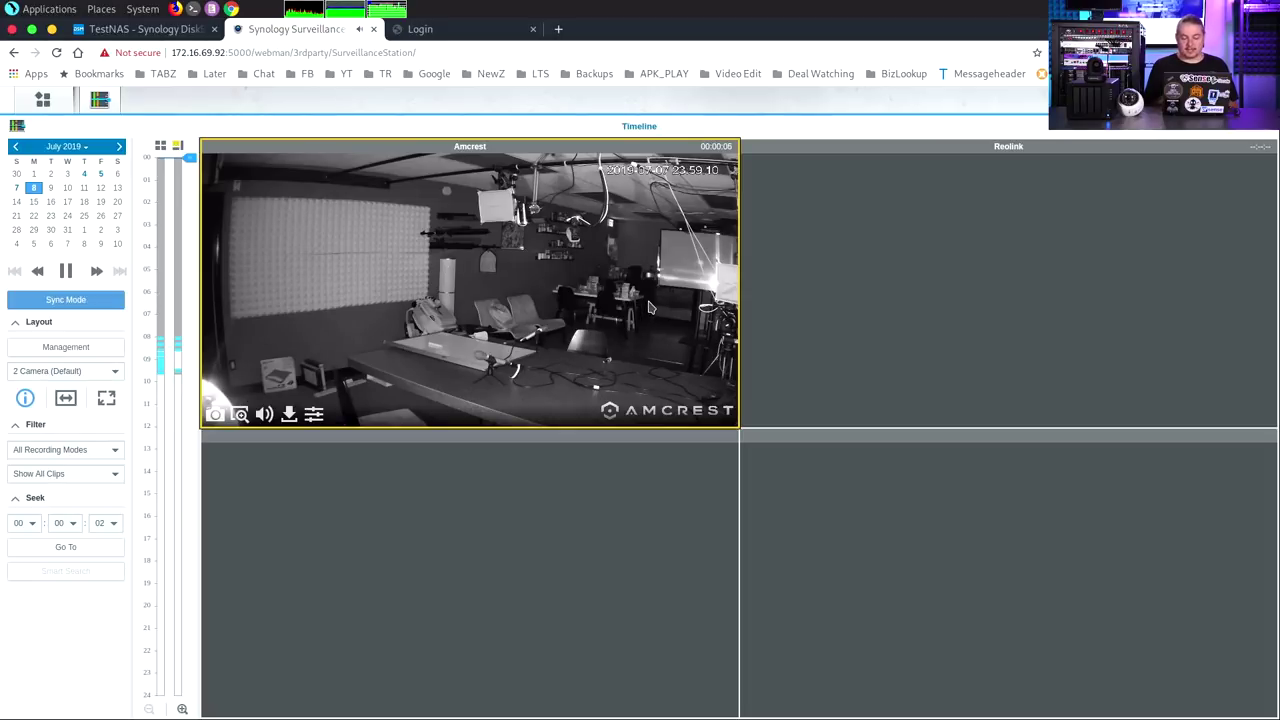
pyautogui.click(172, 347)
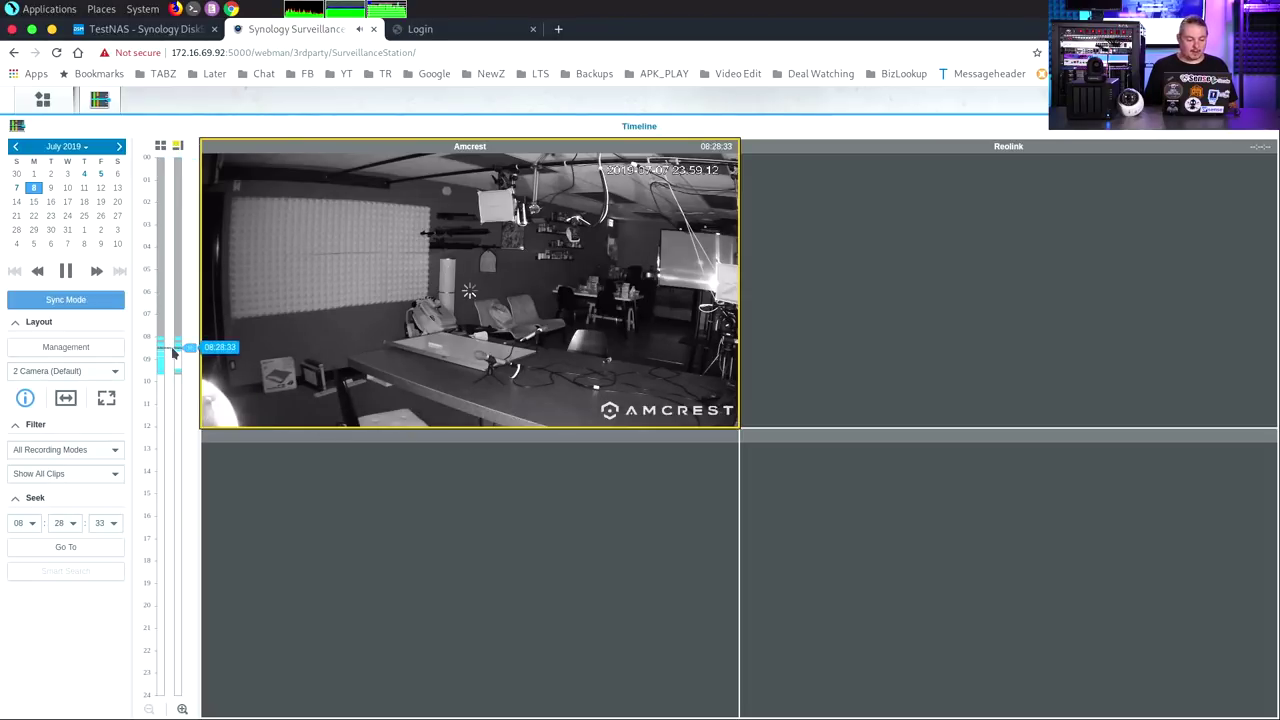
pyautogui.click(172, 358)
pyautogui.click(172, 371)
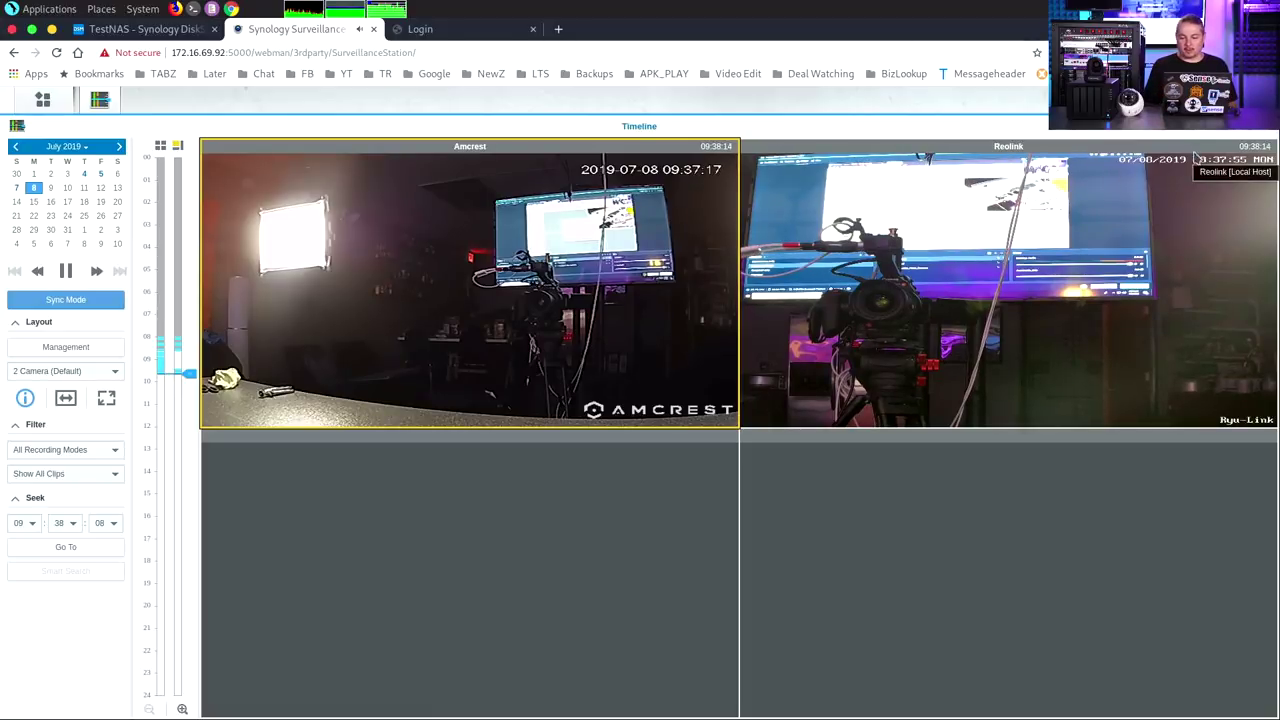
# Close playback, widen the Recording window and select the Amcrest recording under 2019/07/08 > 00-12.
pyautogui.click(1268, 126)
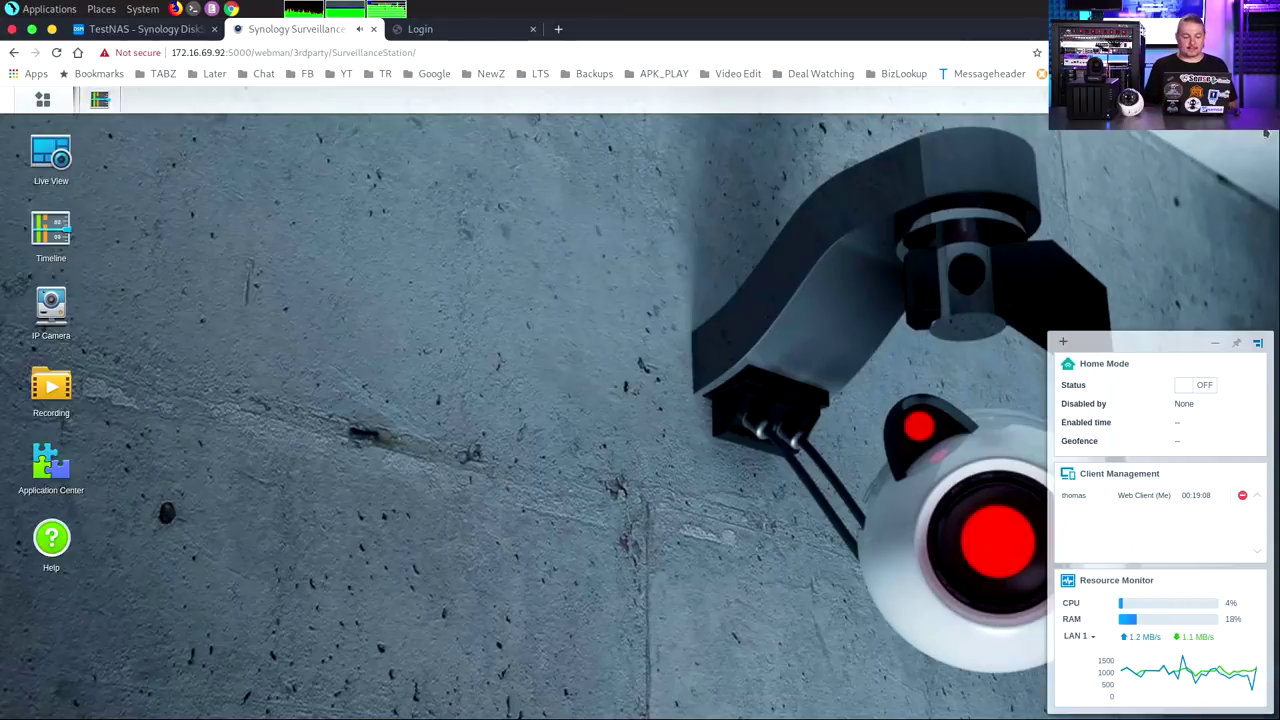
pyautogui.click(44, 410)
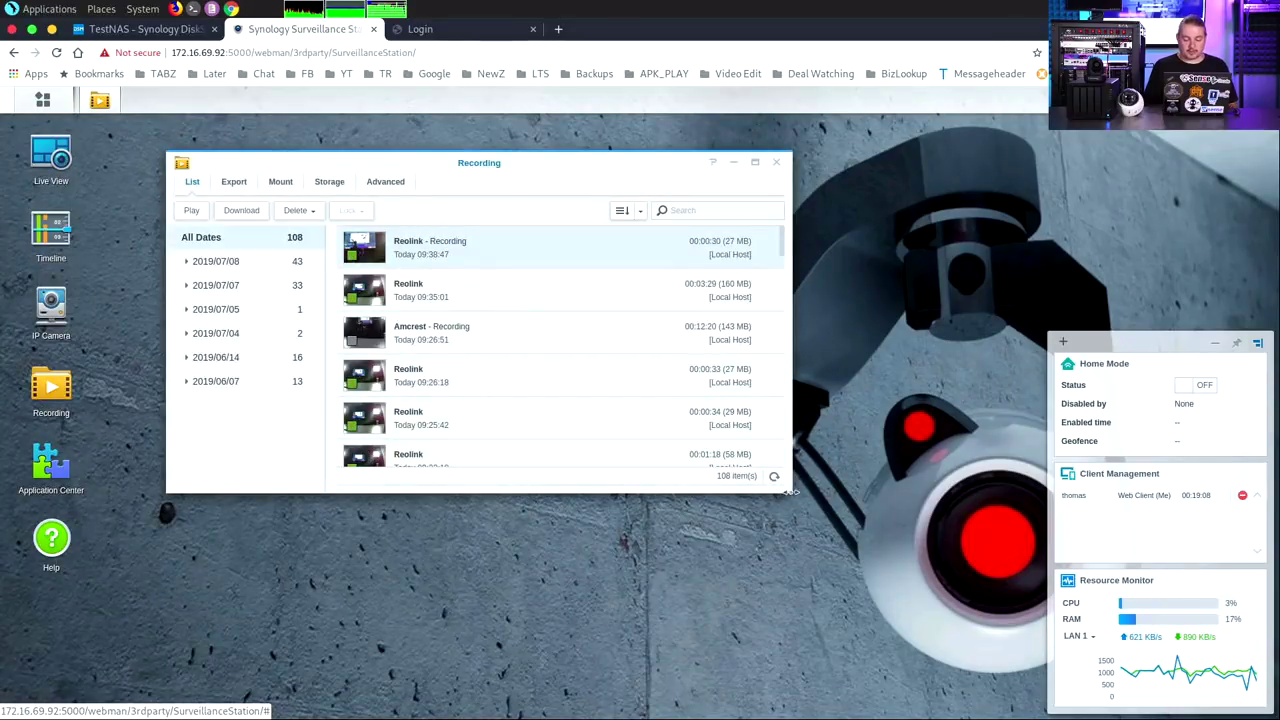
pyautogui.moveTo(790, 492); pyautogui.dragTo(874, 492)
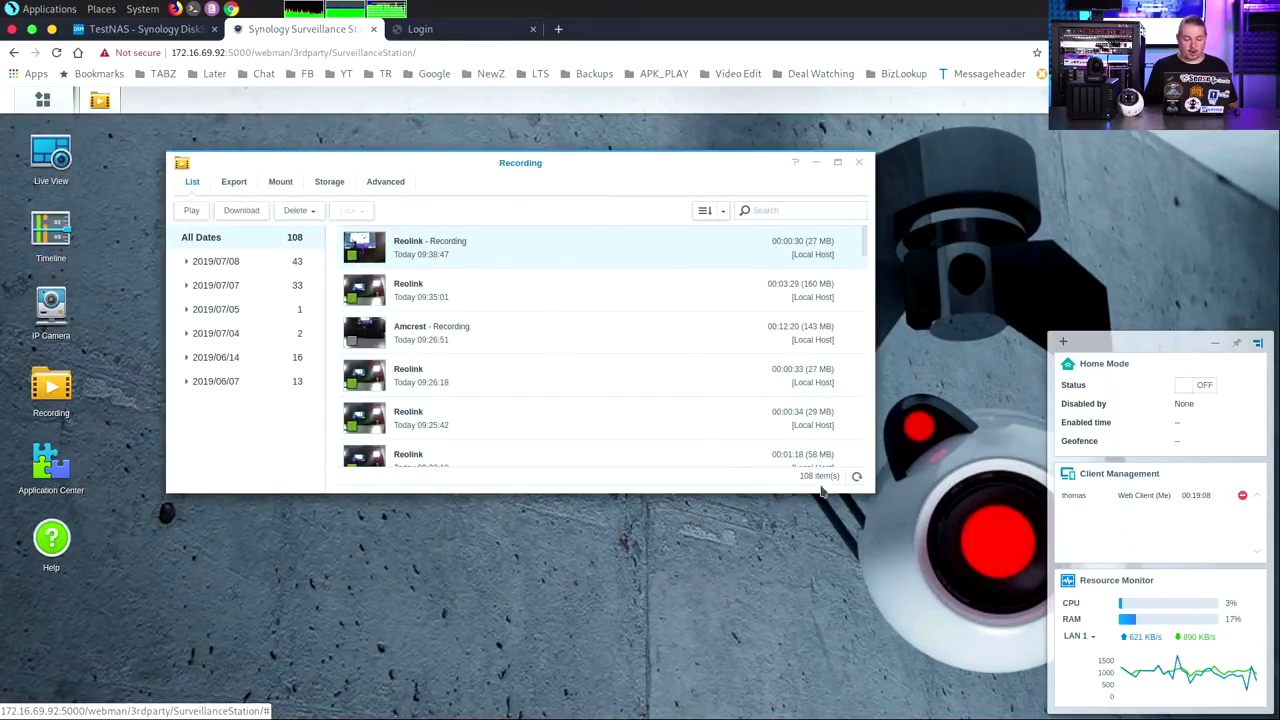
pyautogui.click(183, 261)
pyautogui.click(235, 281)
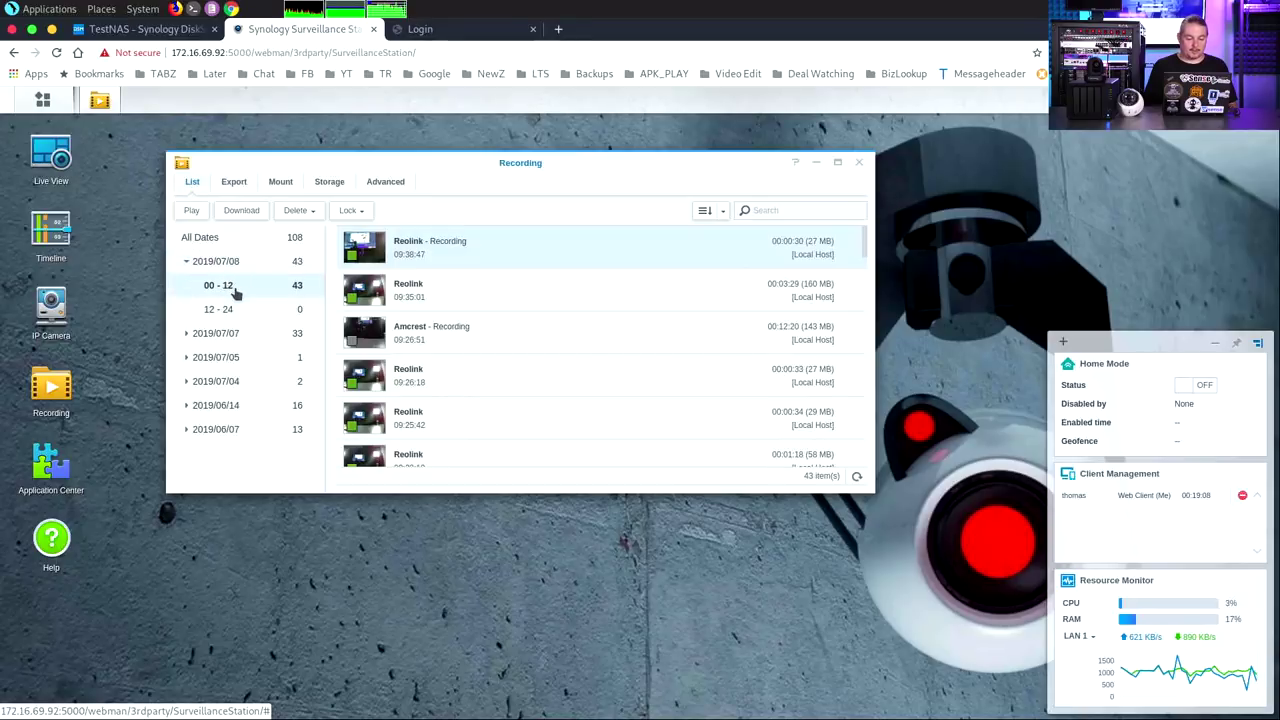
pyautogui.click(489, 321)
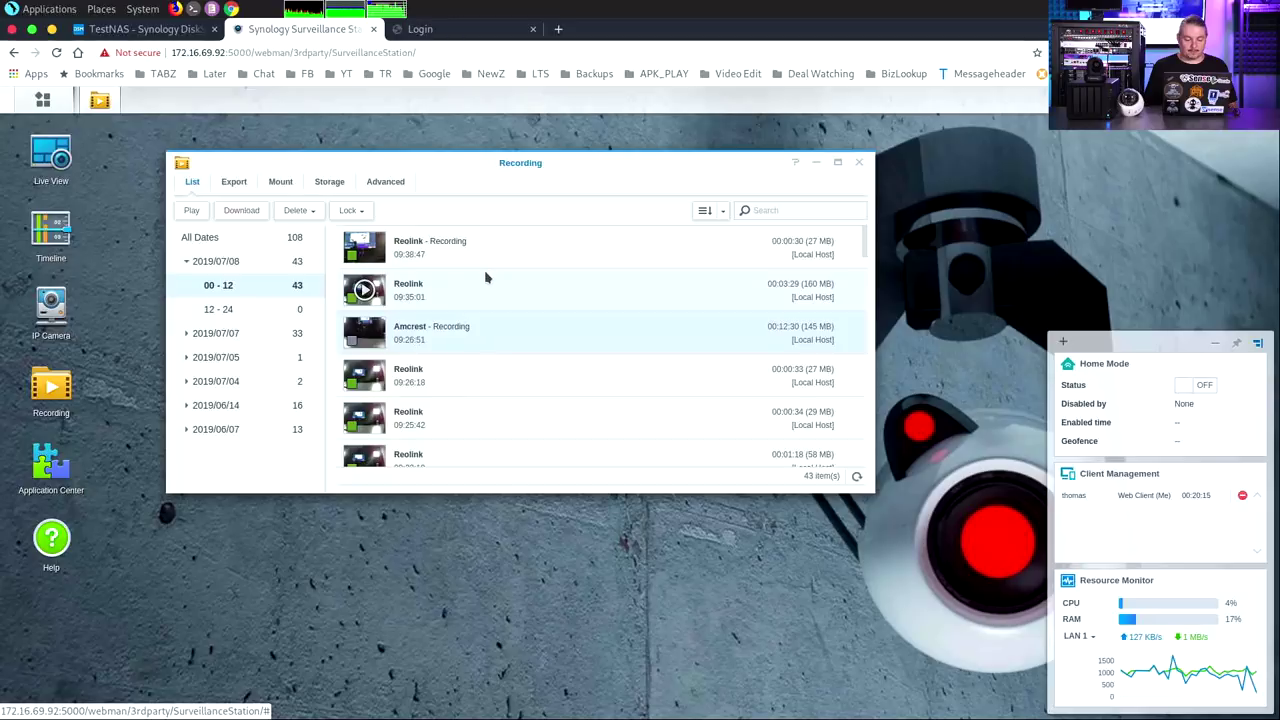
pyautogui.scroll(-6, 459, 384)
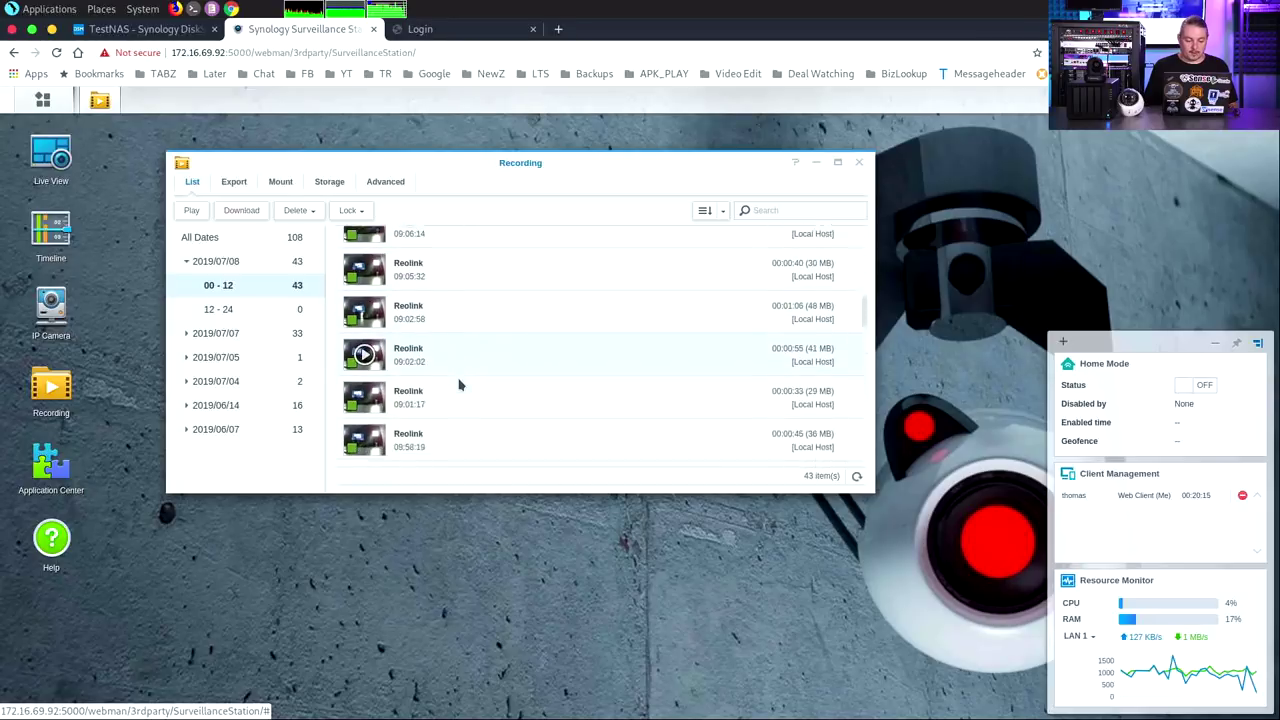
# Browse the Export and Mount tasks, start then cancel a mount task, and end on Rotation settings.
pyautogui.click(234, 181)
pyautogui.click(281, 182)
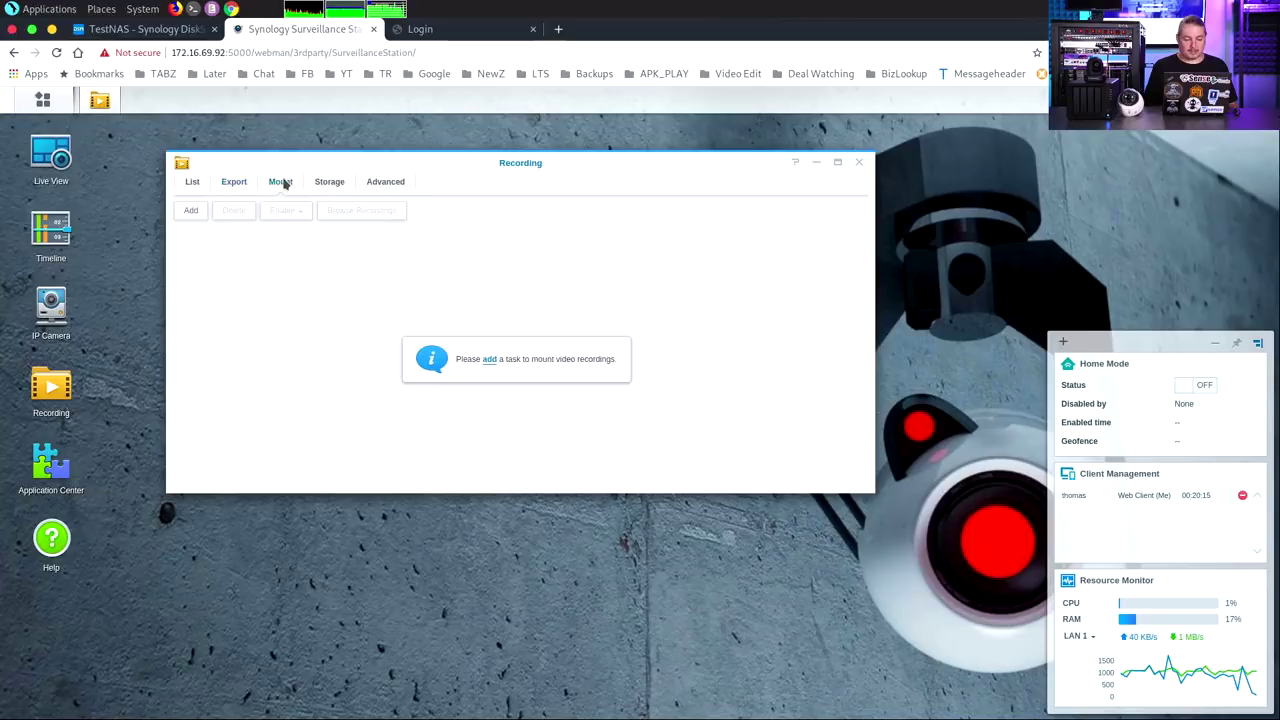
pyautogui.click(386, 184)
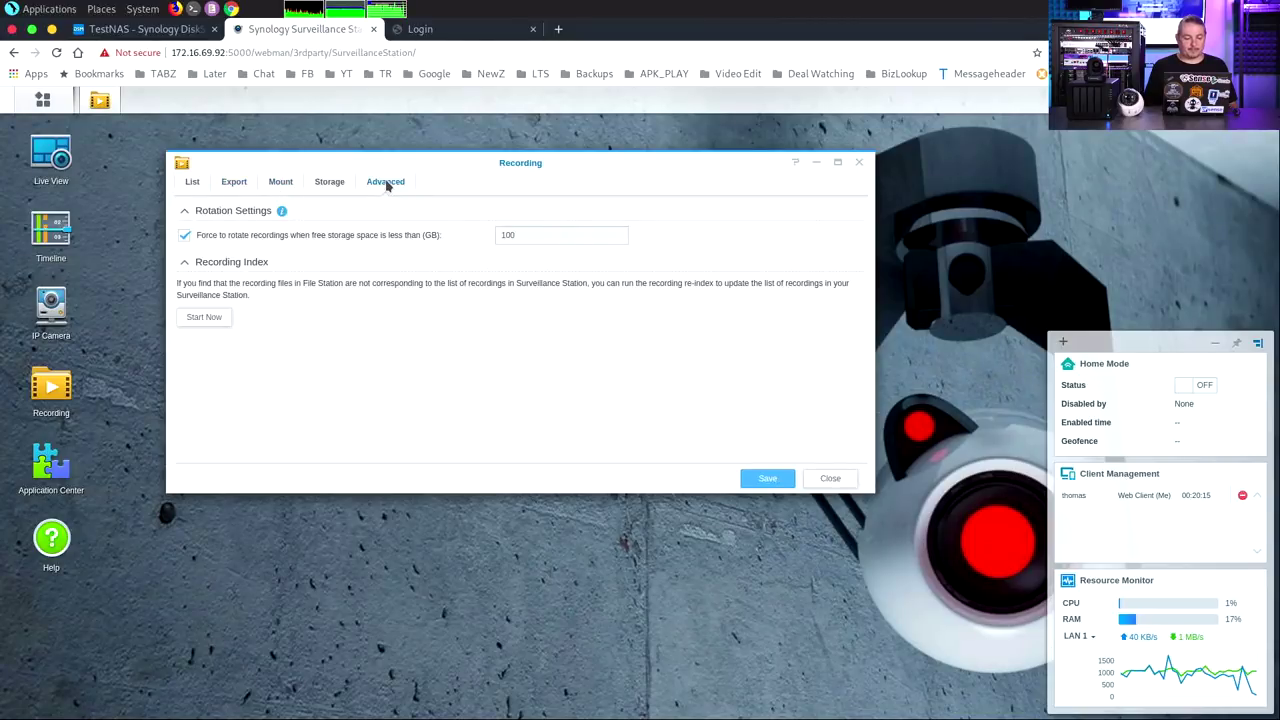
pyautogui.click(281, 182)
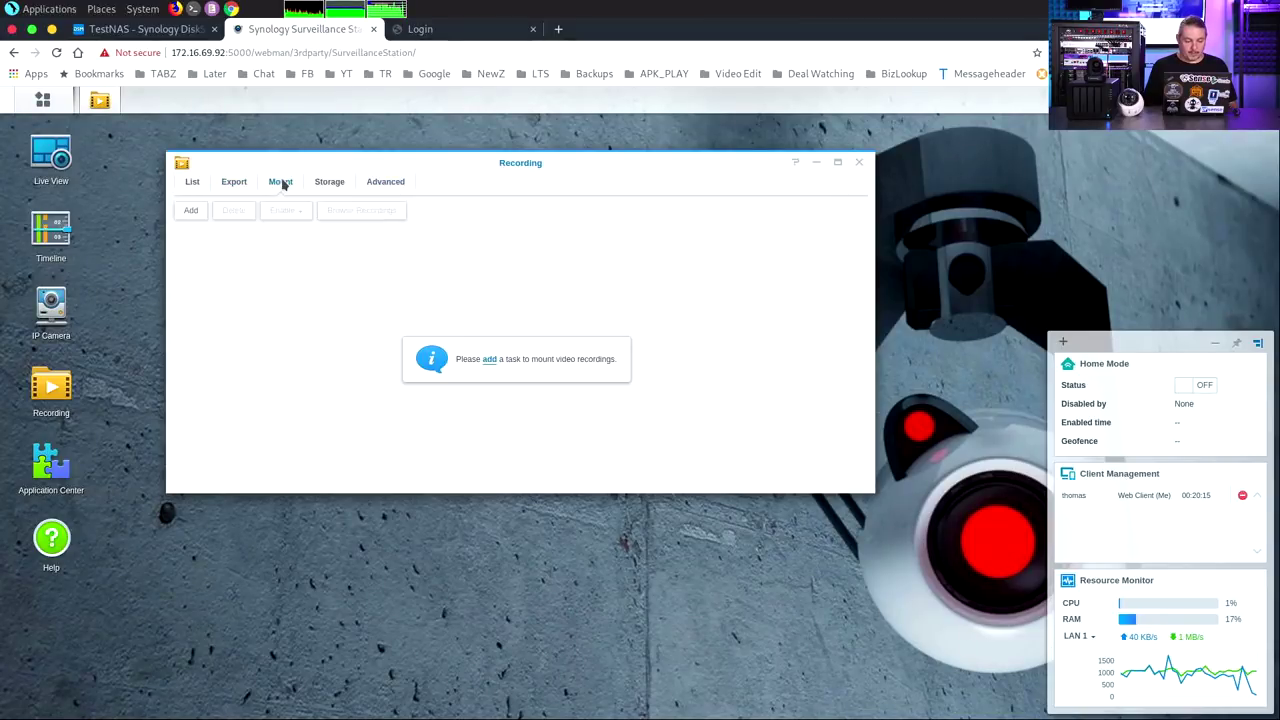
pyautogui.click(490, 362)
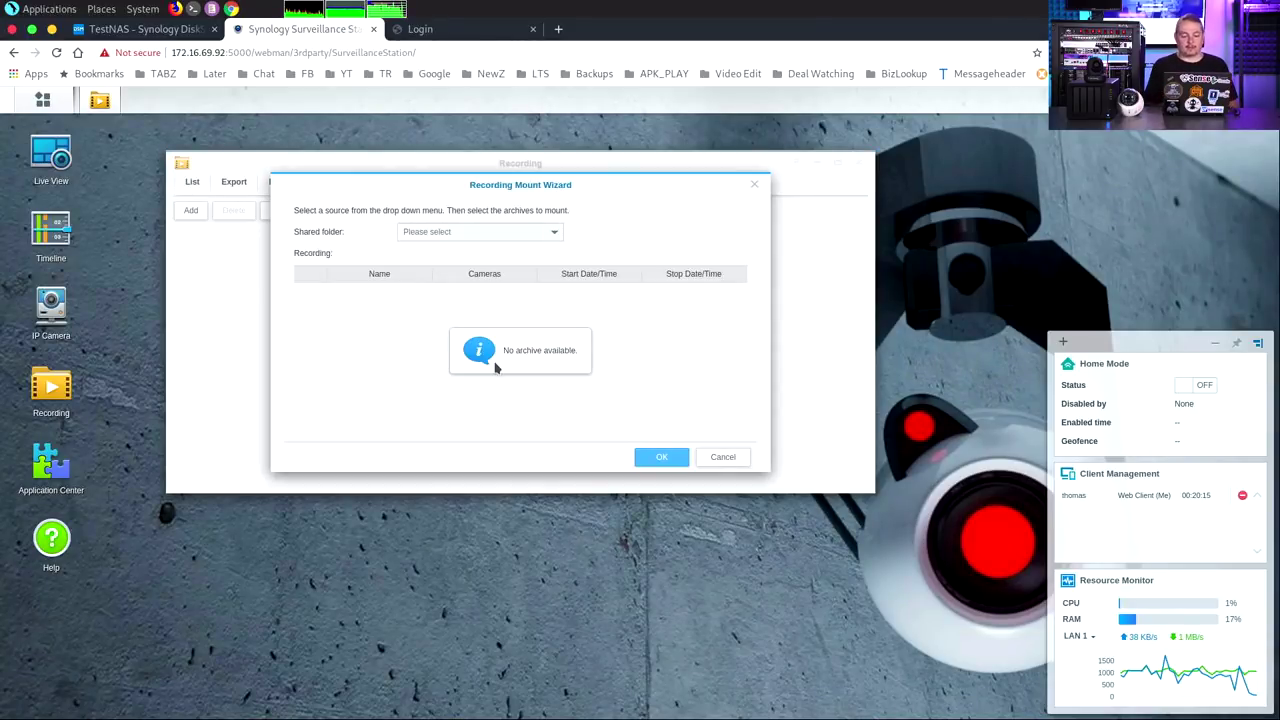
pyautogui.click(724, 458)
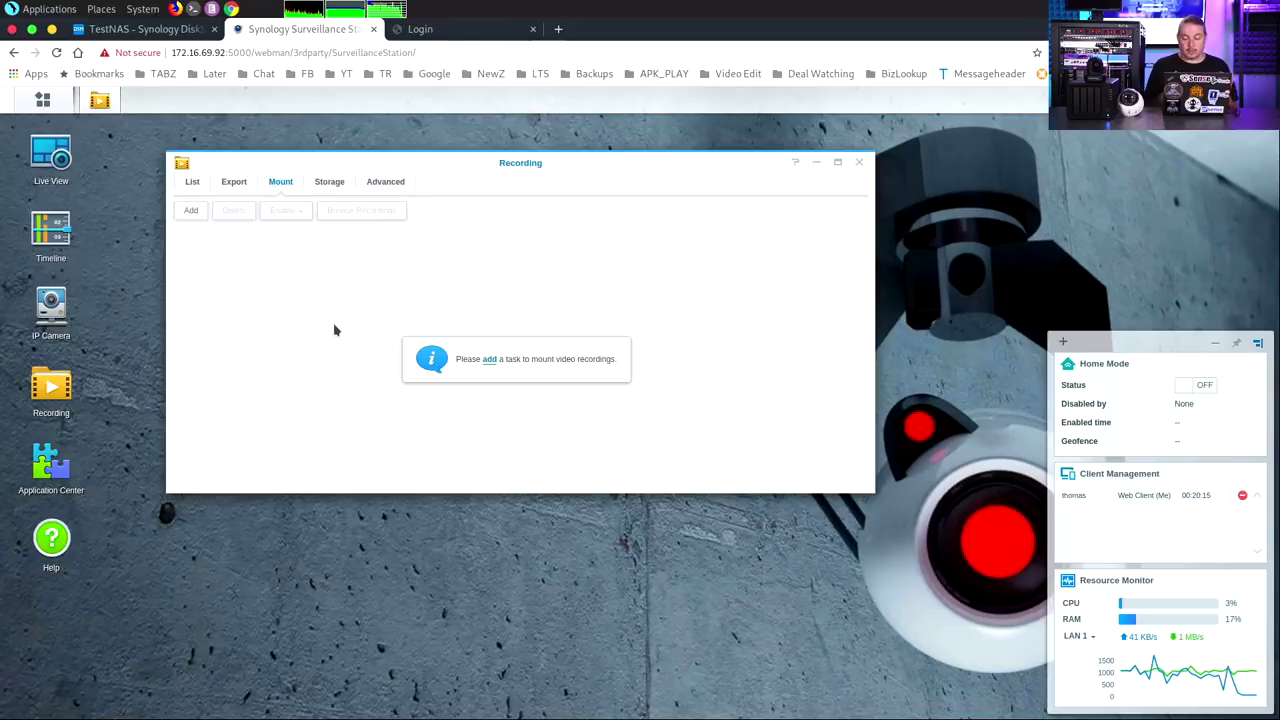
pyautogui.click(236, 184)
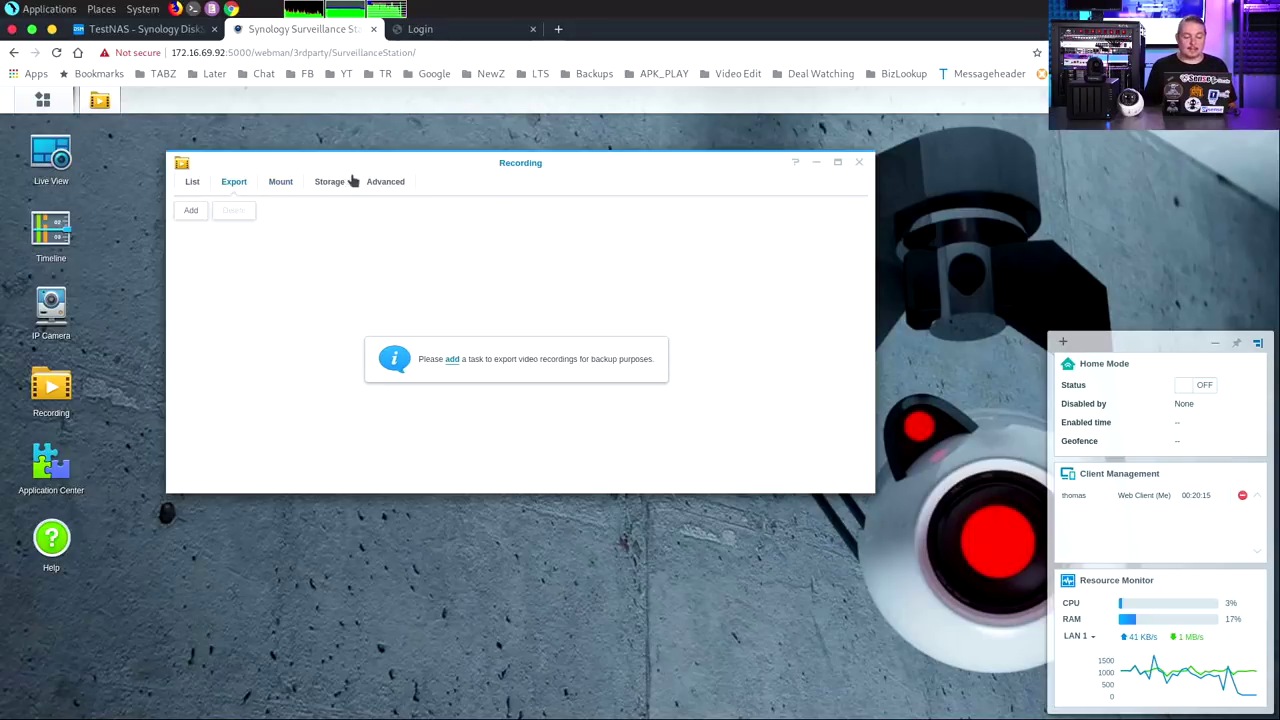
pyautogui.click(380, 182)
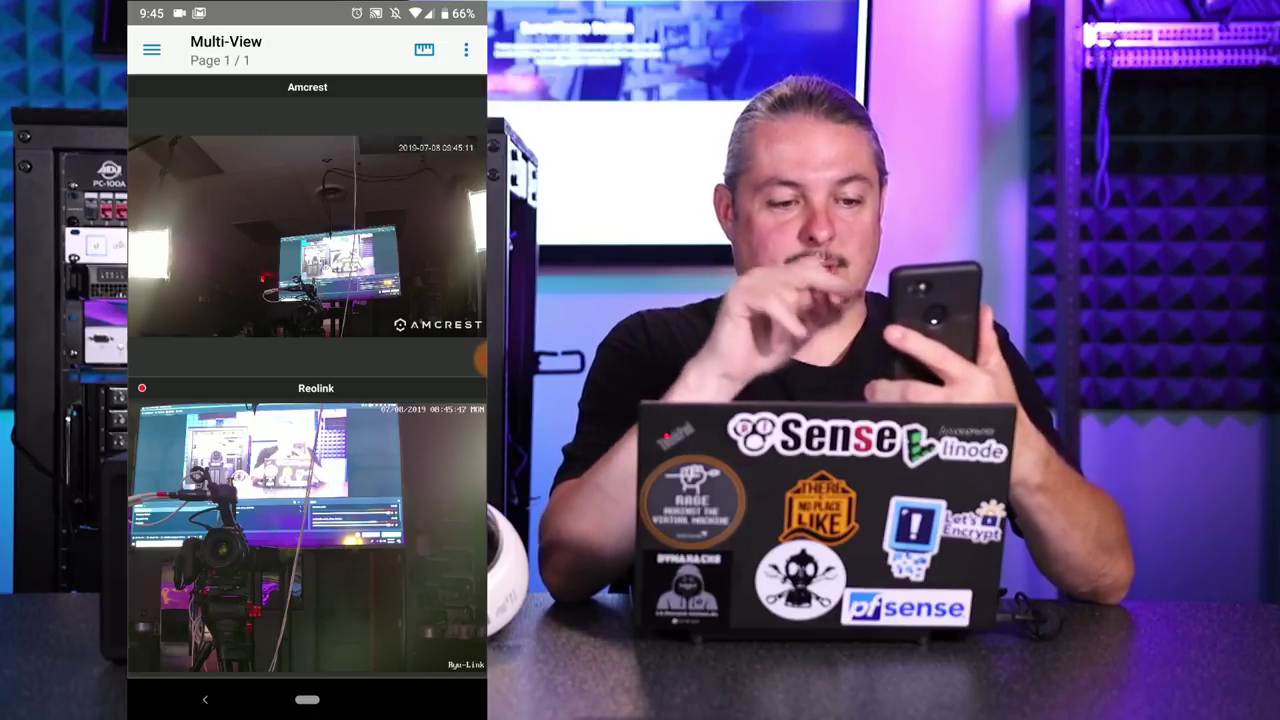
# Watch the Reolink feed full-screen and pan it, then view the Amcrest feed on its own.
pyautogui.click(350, 520)
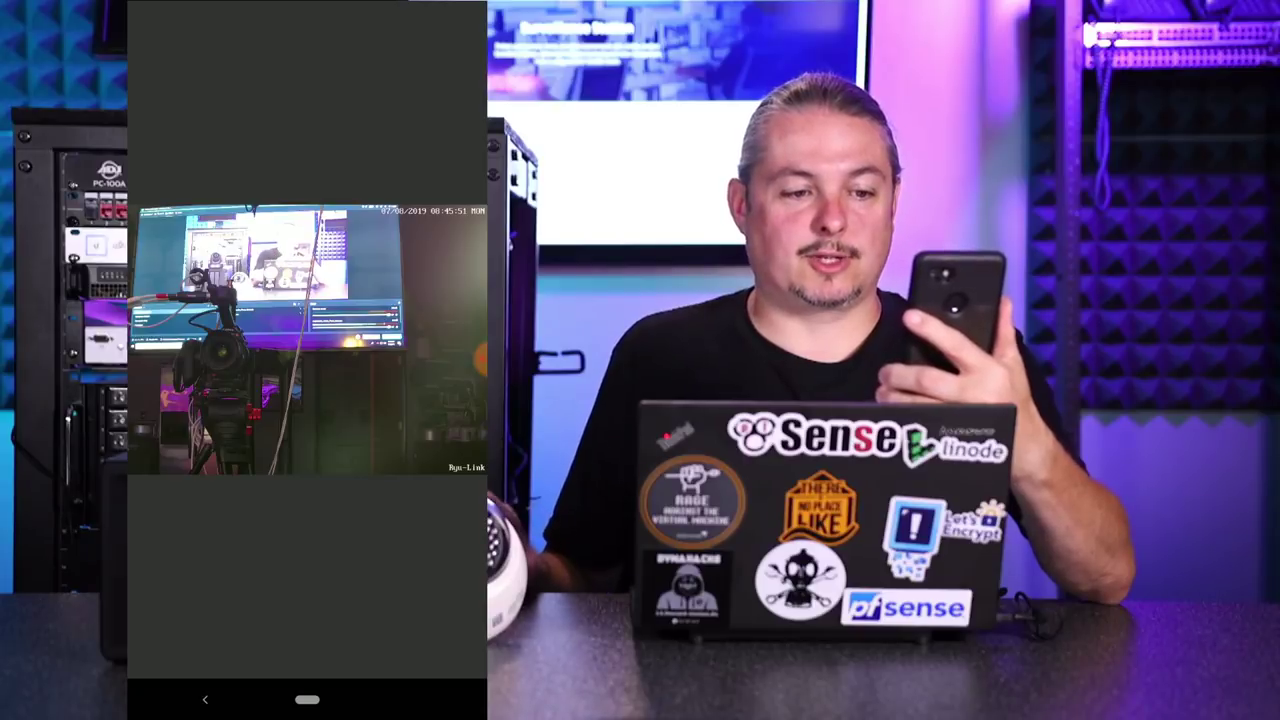
pyautogui.moveTo(250, 340); pyautogui.dragTo(400, 340)
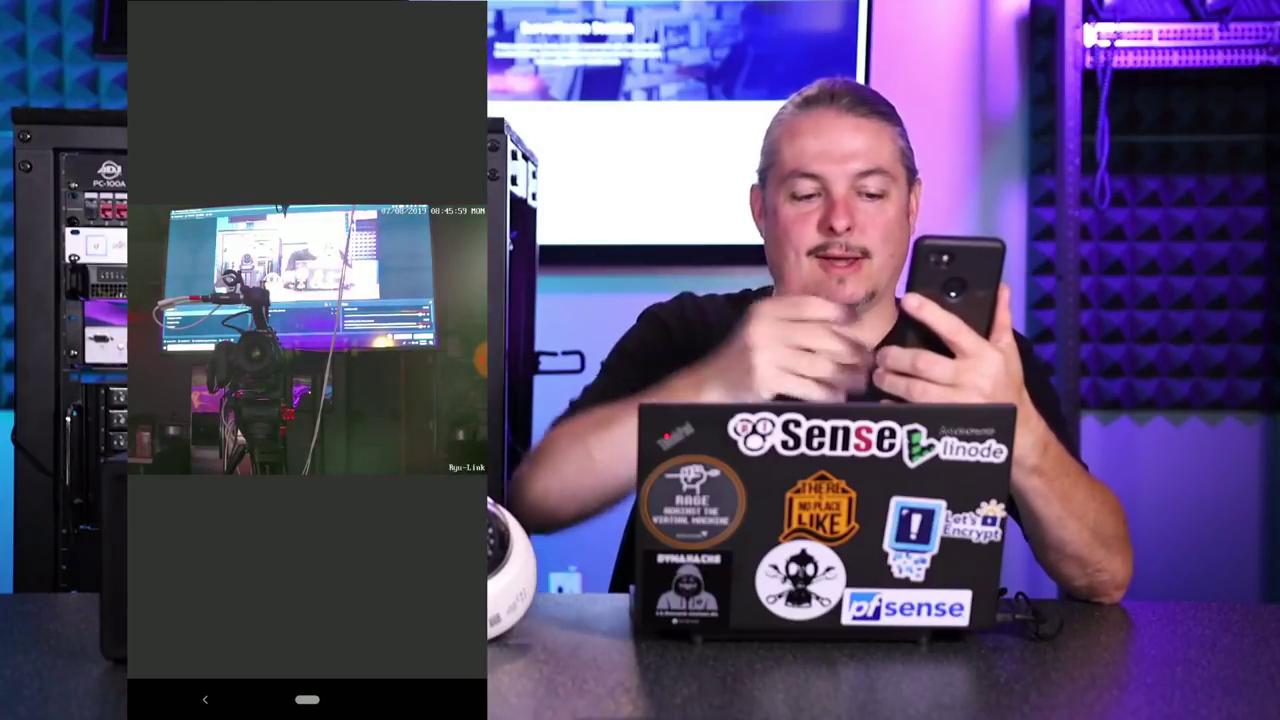
pyautogui.click(205, 700)
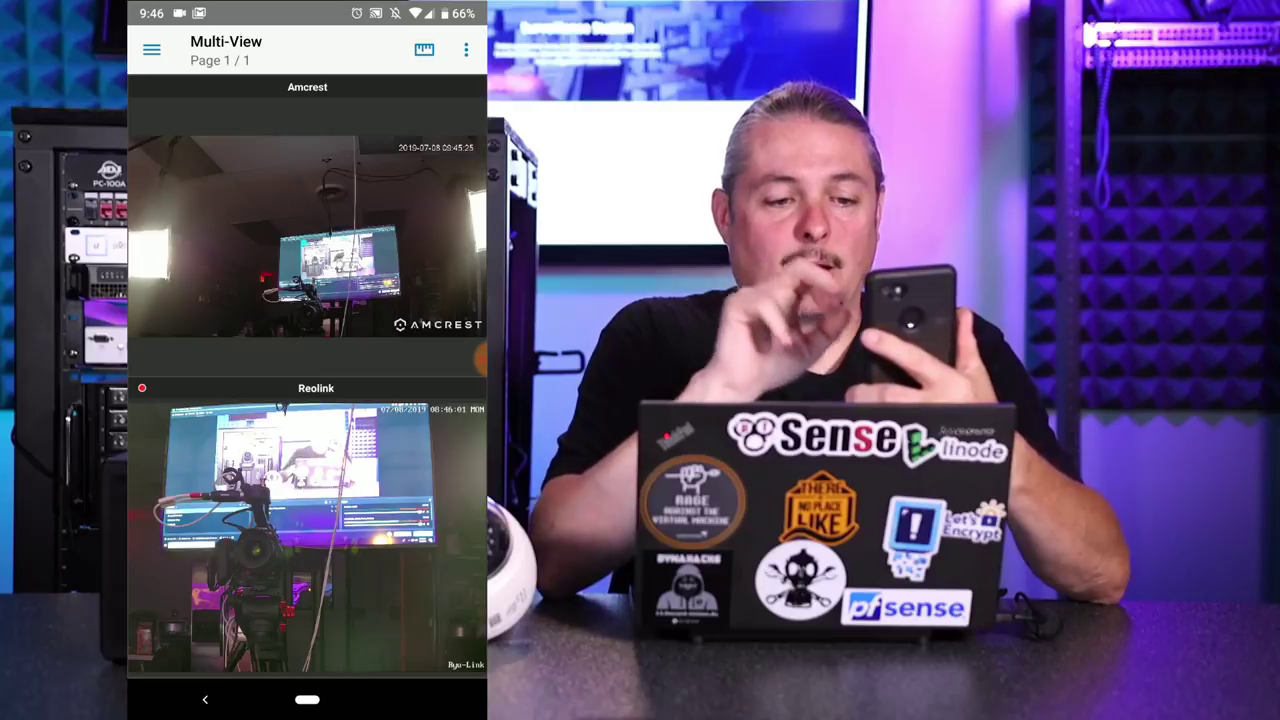
pyautogui.click(307, 240)
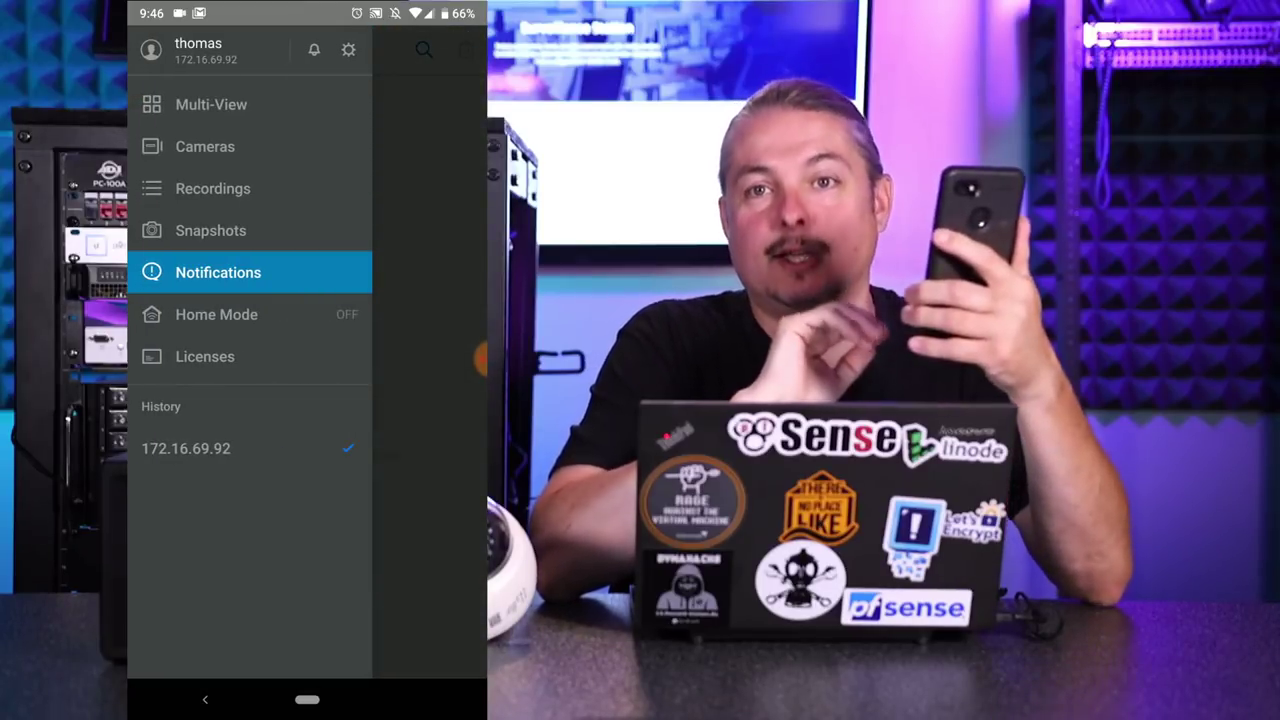
# Turn Home Mode on with the geofence radius kept at 100 meters, then return to Multi-View.
pyautogui.click(216, 314)
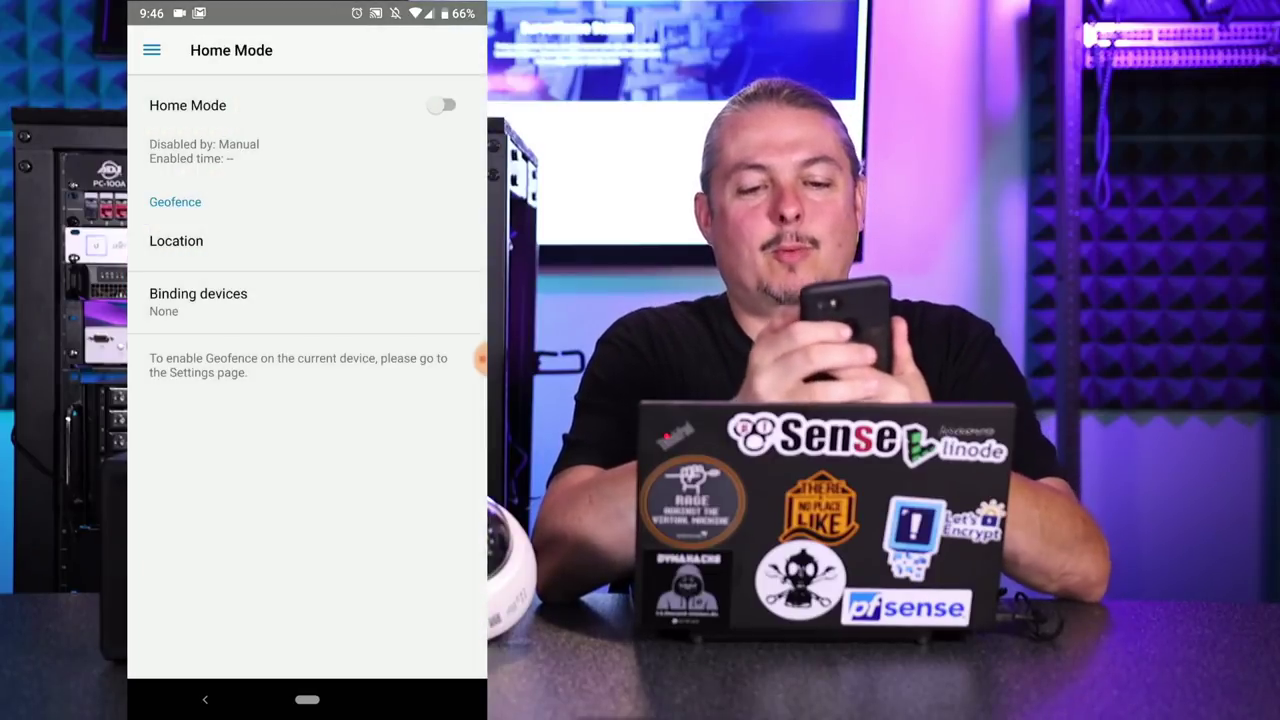
pyautogui.click(443, 105)
pyautogui.click(176, 241)
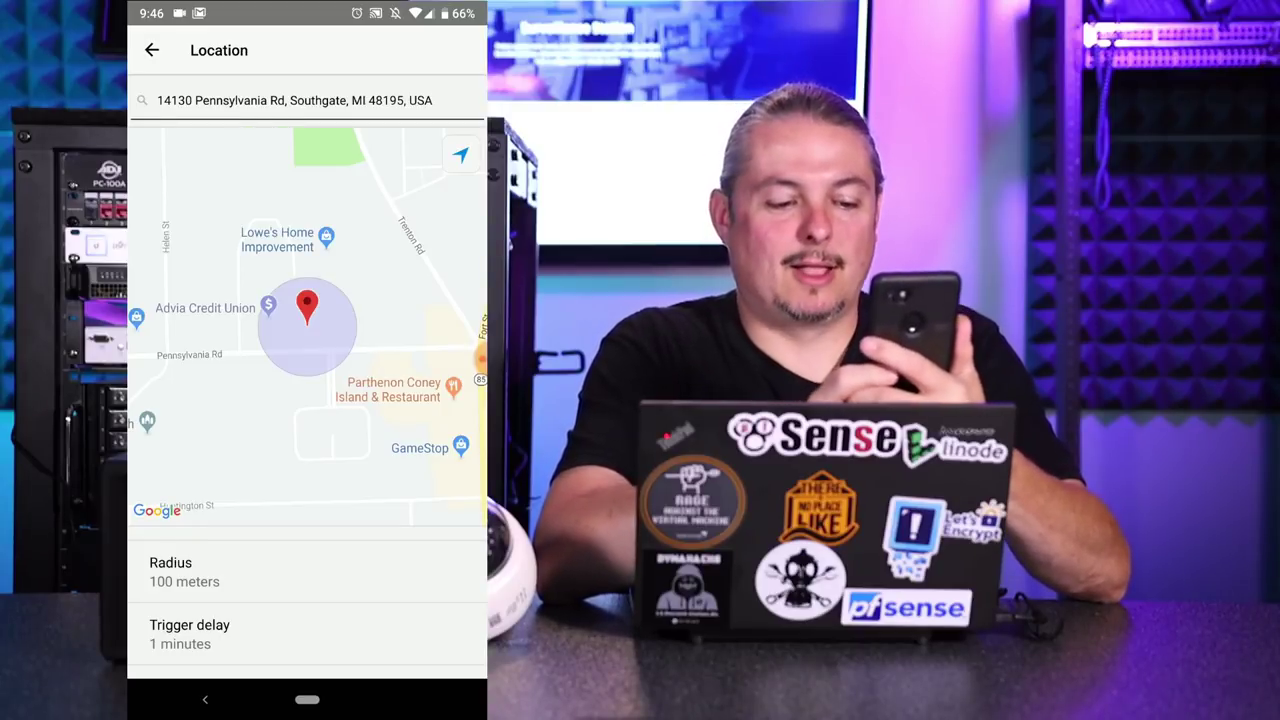
pyautogui.click(184, 571)
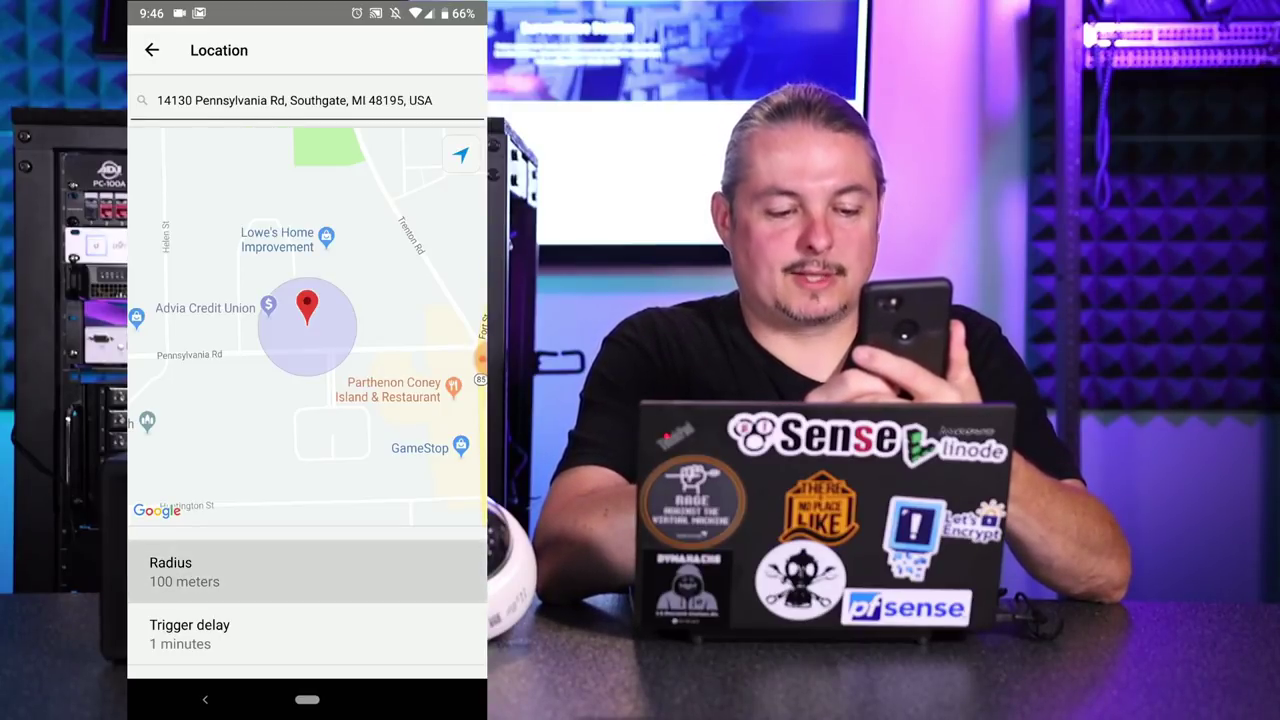
pyautogui.click(207, 256)
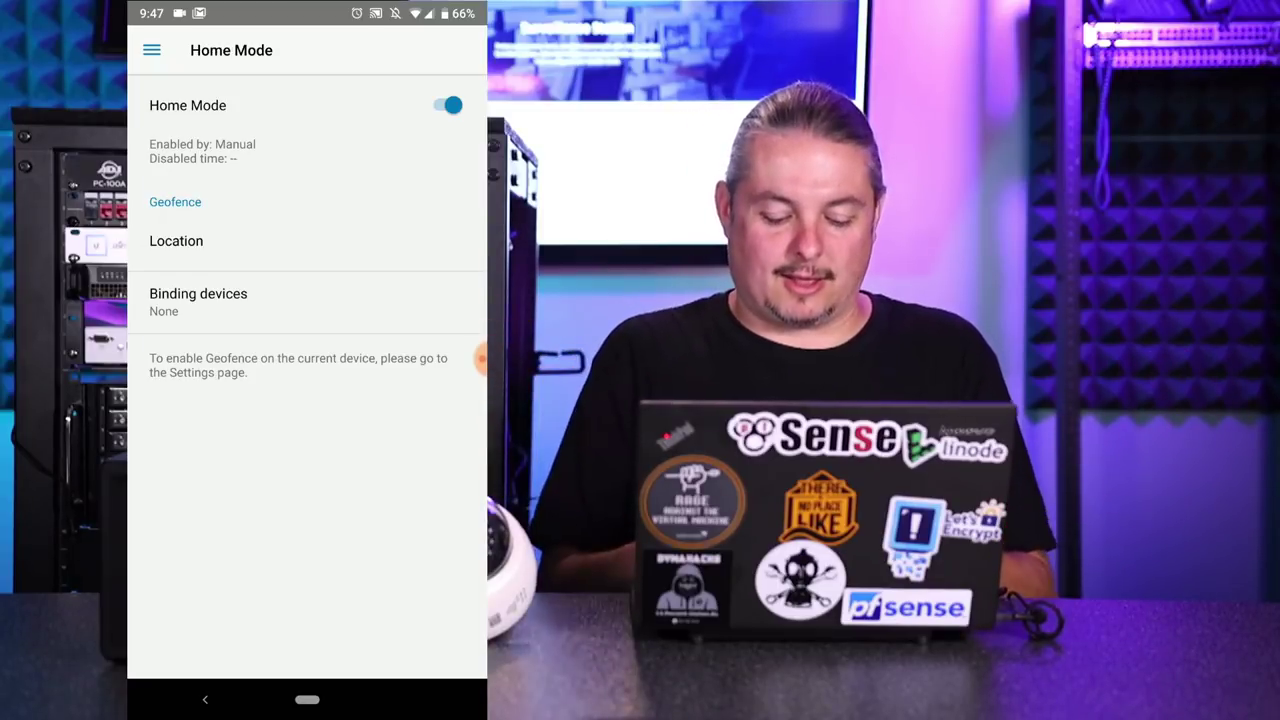
pyautogui.click(151, 49)
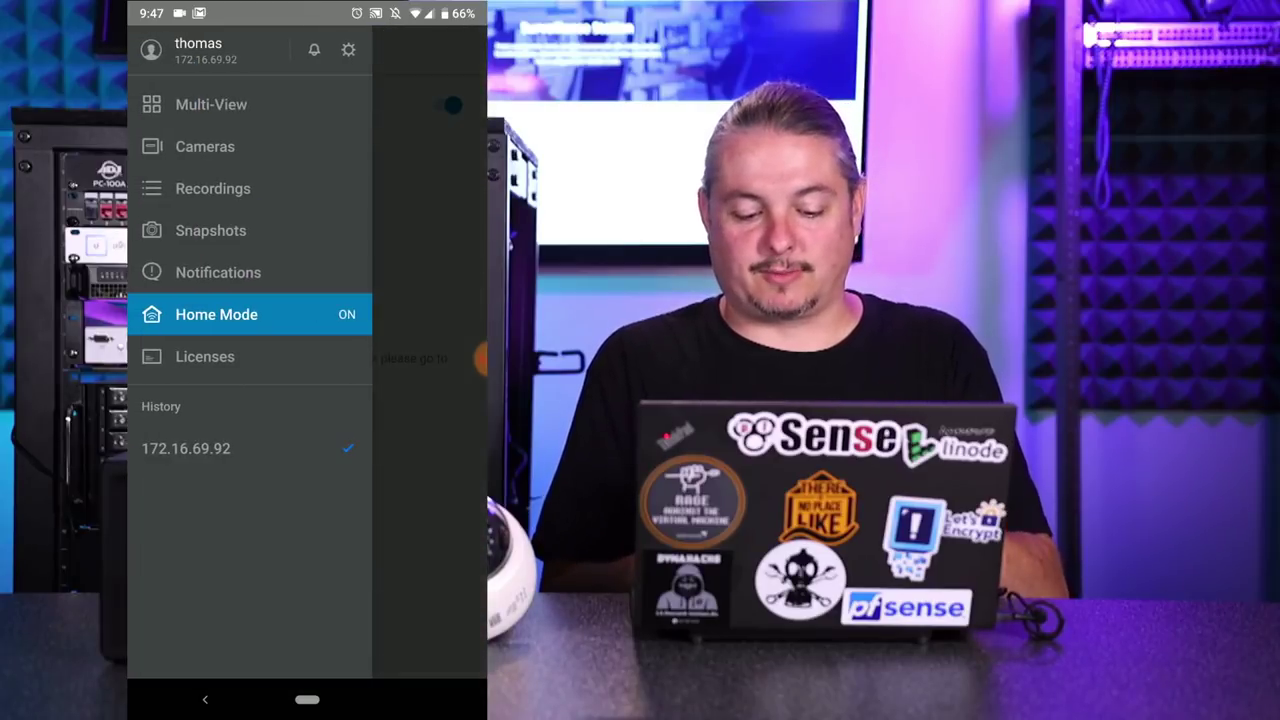
pyautogui.click(211, 104)
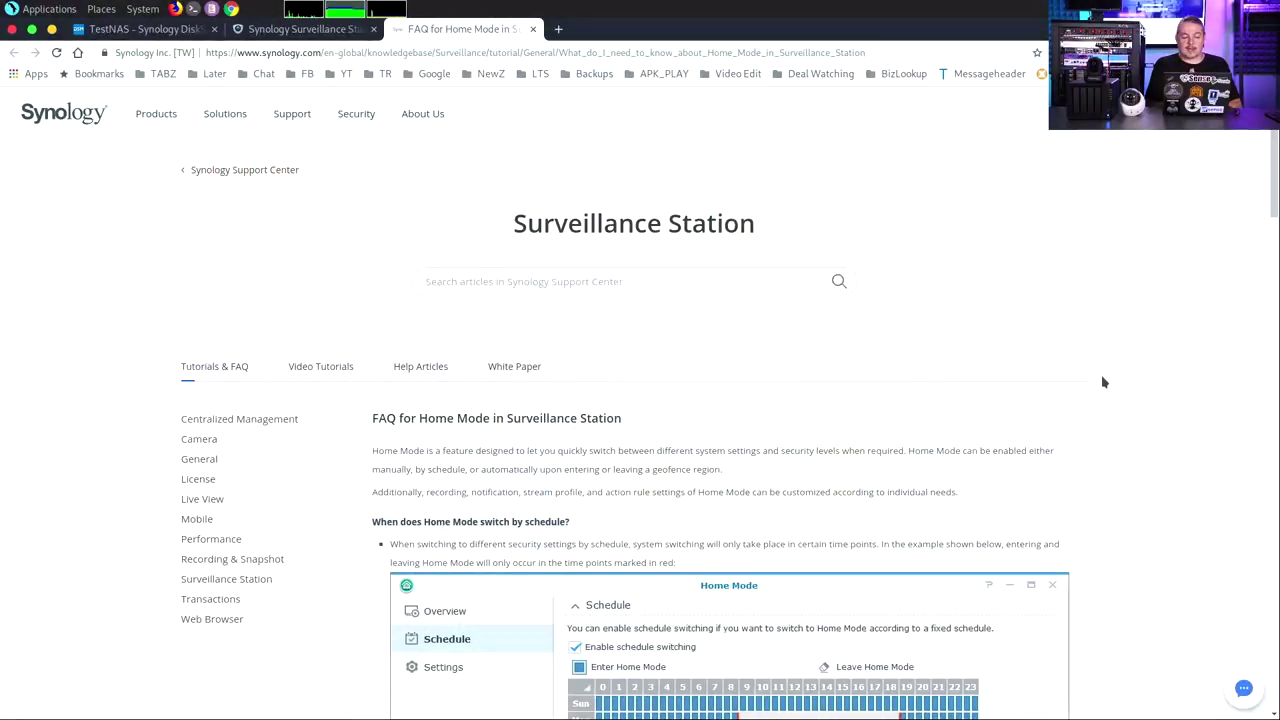
# Scroll down through the Home Mode FAQ's scheduling examples and back up to the top.
pyautogui.scroll(-15, 1104, 382)
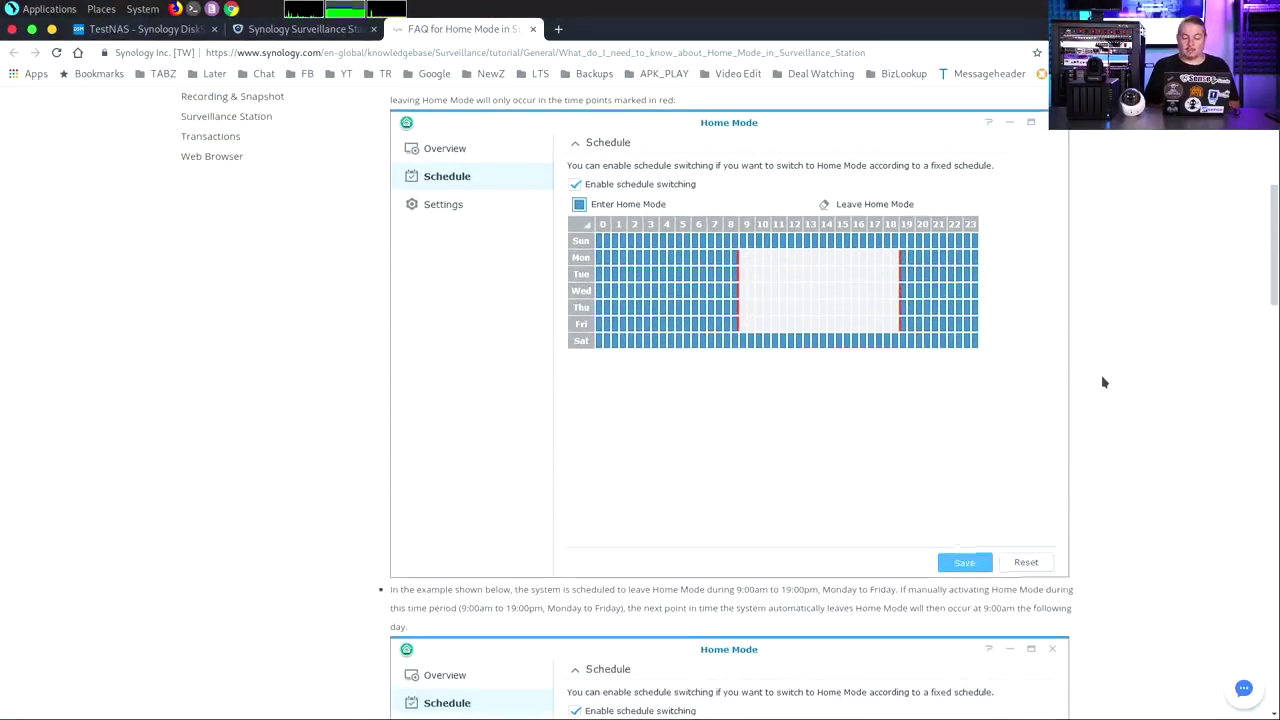
pyautogui.scroll(-8, 1104, 382)
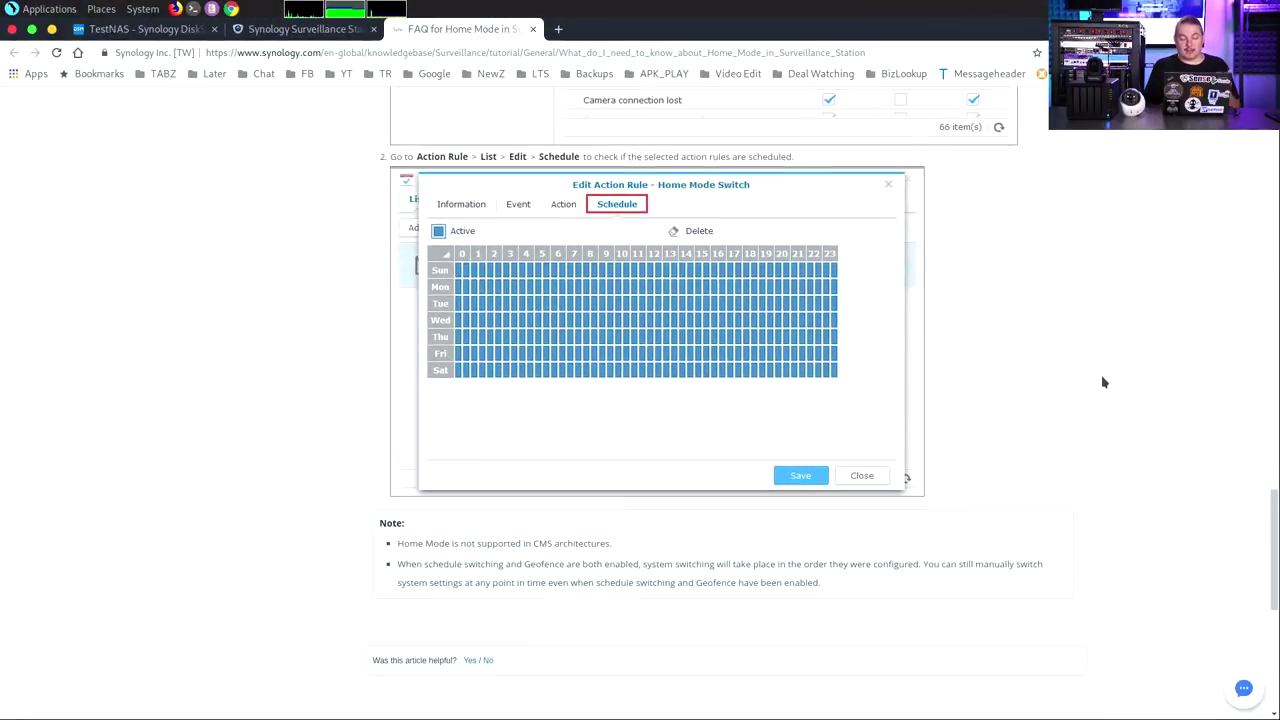
pyautogui.scroll(15, 1104, 382)
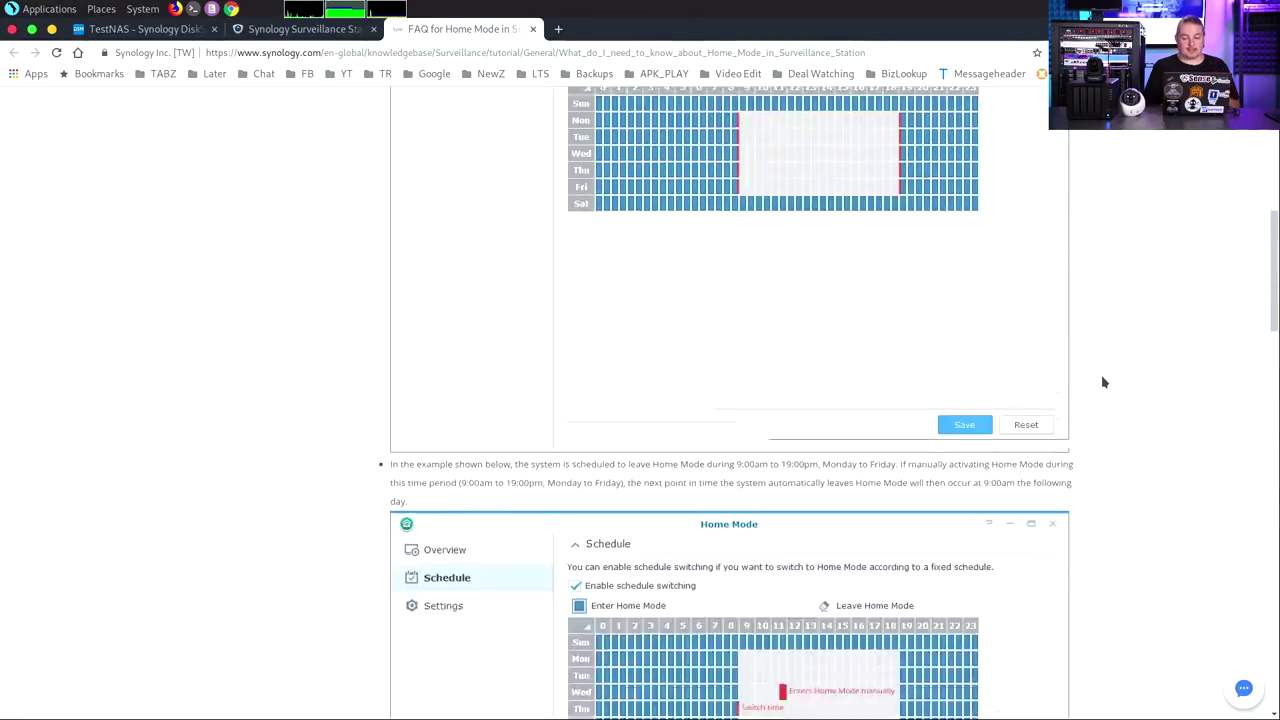
pyautogui.scroll(5, 1104, 382)
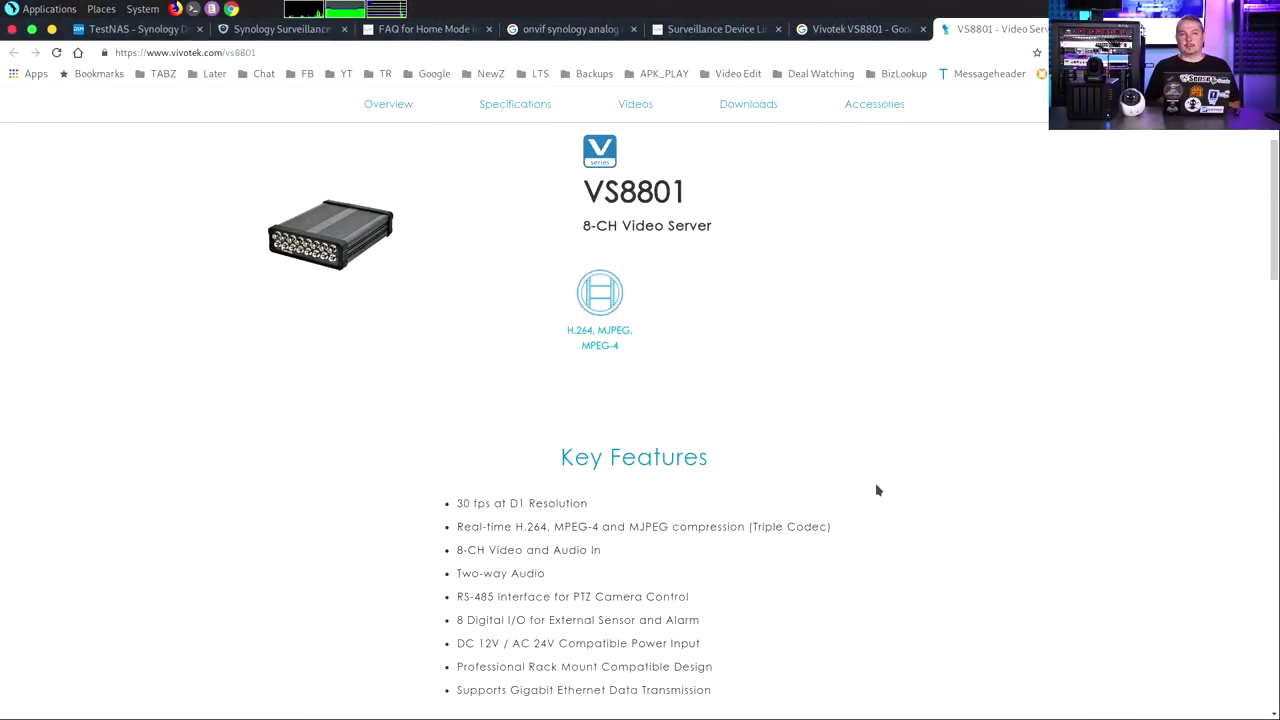
# Scroll back up to the top of the Vivotek VS8801 product page.
pyautogui.scroll(2, 876, 490)
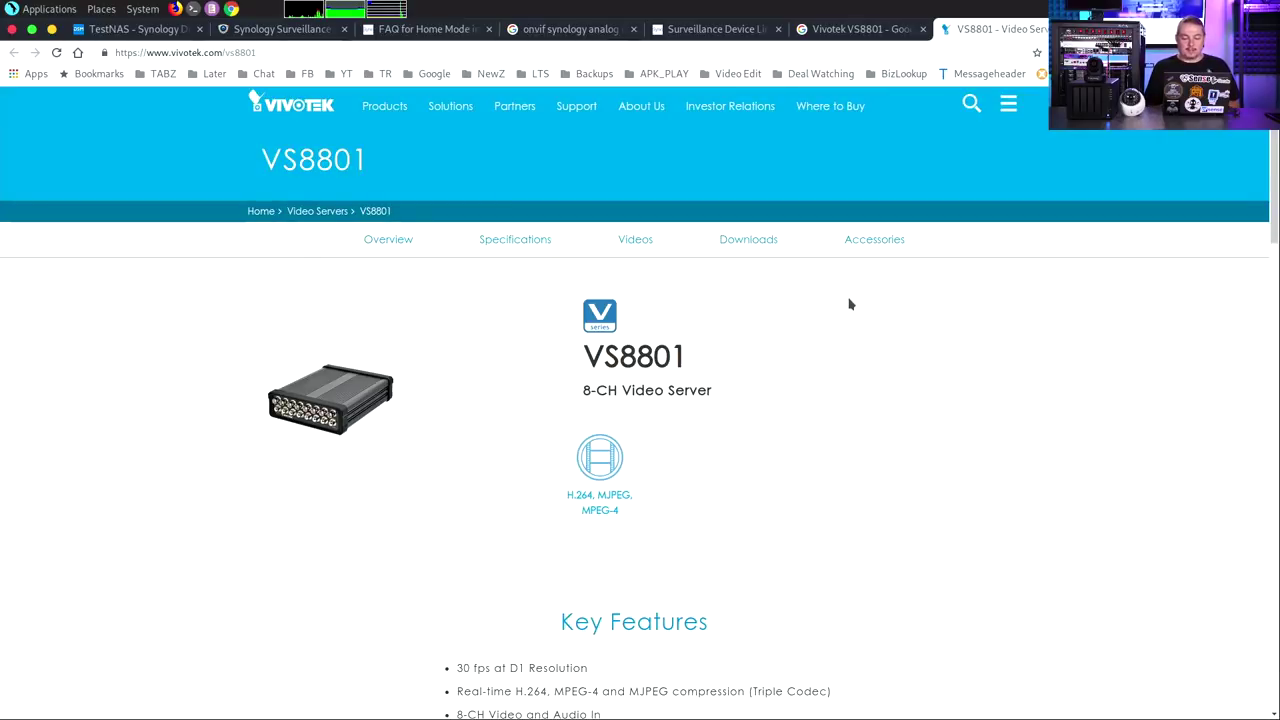
# Switch to the Surveillance Device License Pack page and its Special Billing Methods table.
pyautogui.click(716, 28)
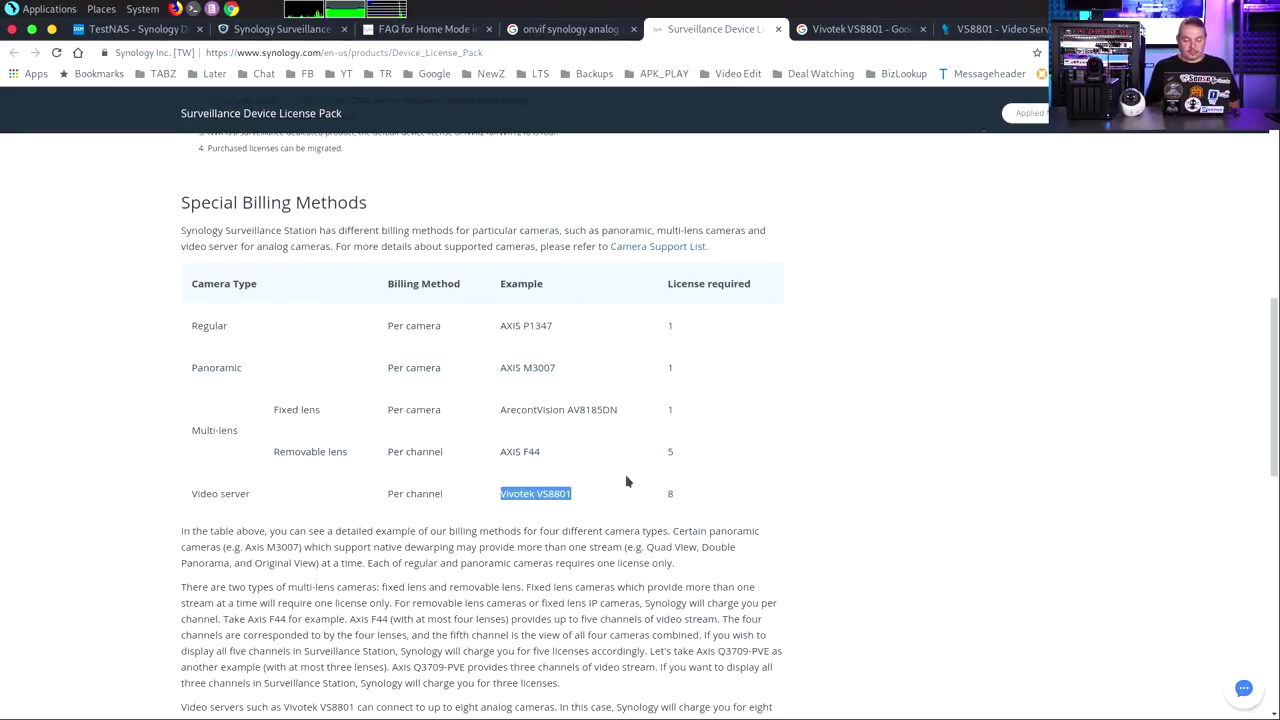